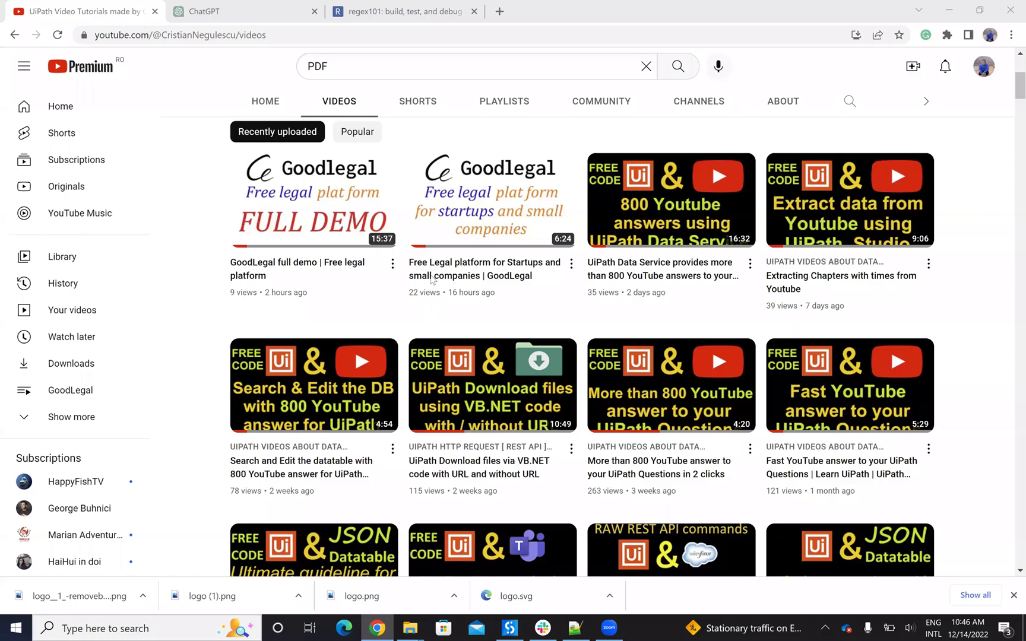
- Scroll the YouTube Videos page, then switch to the ChatGPT tab with the Levenshtein distance code
{"action": "scroll", "coordinate": [451, 274], "scroll_direction": "up", "scroll_amount": 2}
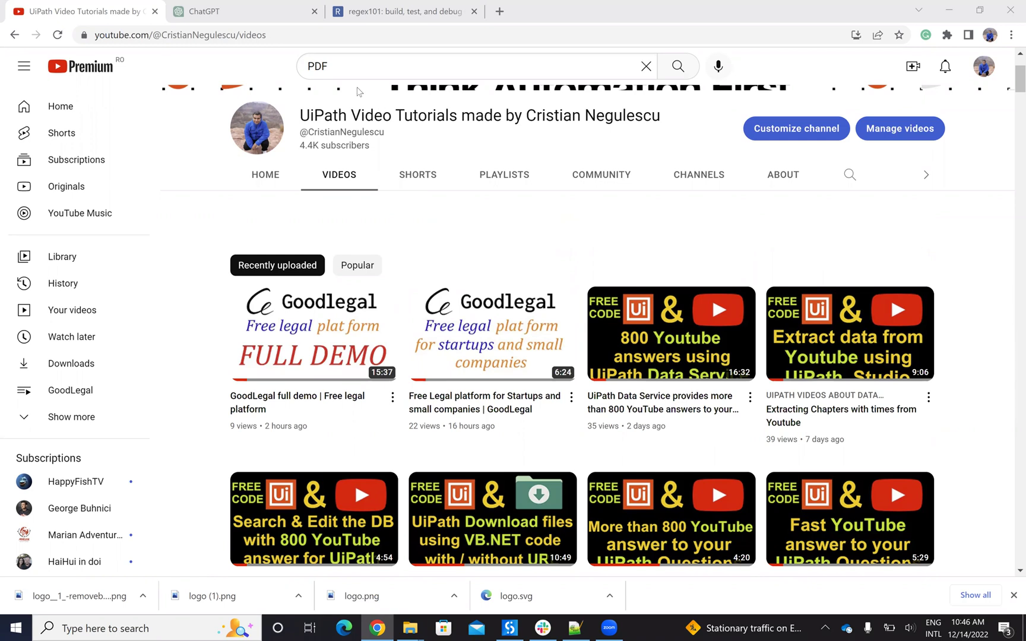
{"action": "left_click", "coordinate": [248, 22]}
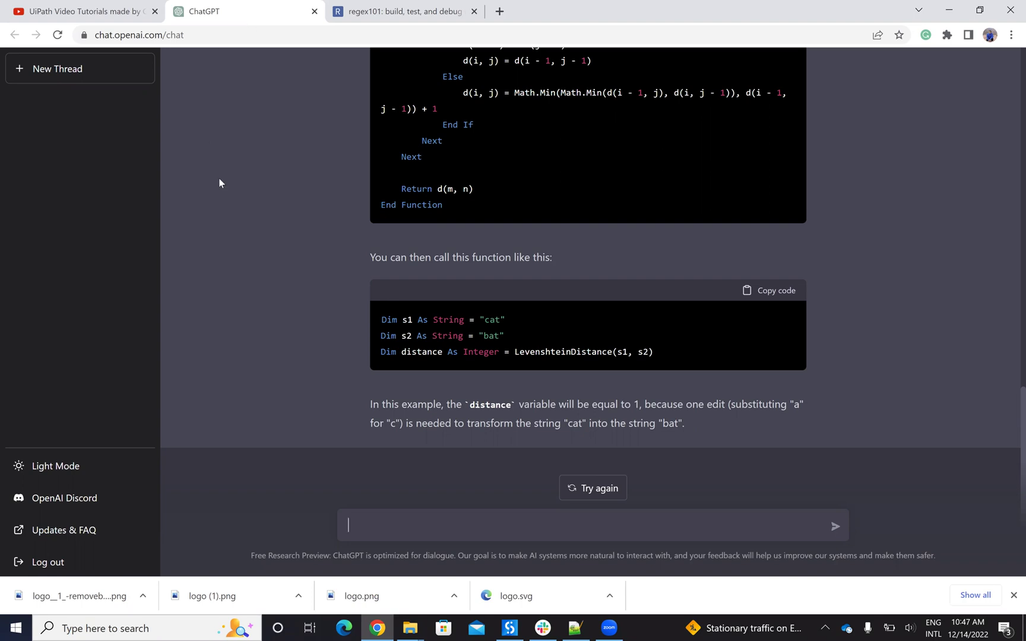
- Scroll up the Levenshtein code, then bring up UiPath Studio's ForMarketing Main workflow
{"action": "scroll", "coordinate": [220, 184], "scroll_direction": "up", "scroll_amount": 3}
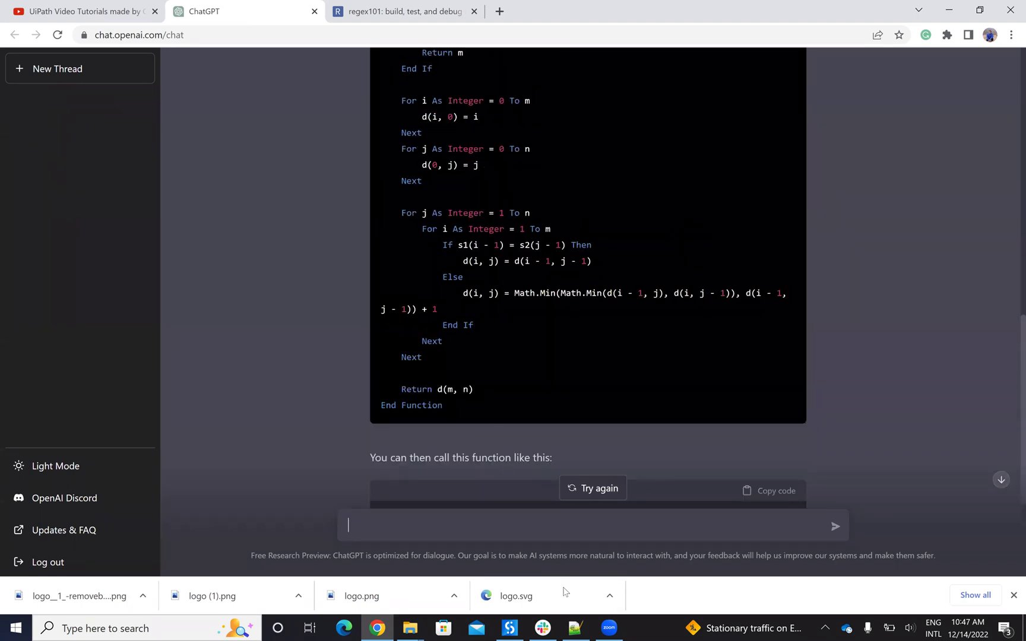
{"action": "left_click", "coordinate": [514, 628]}
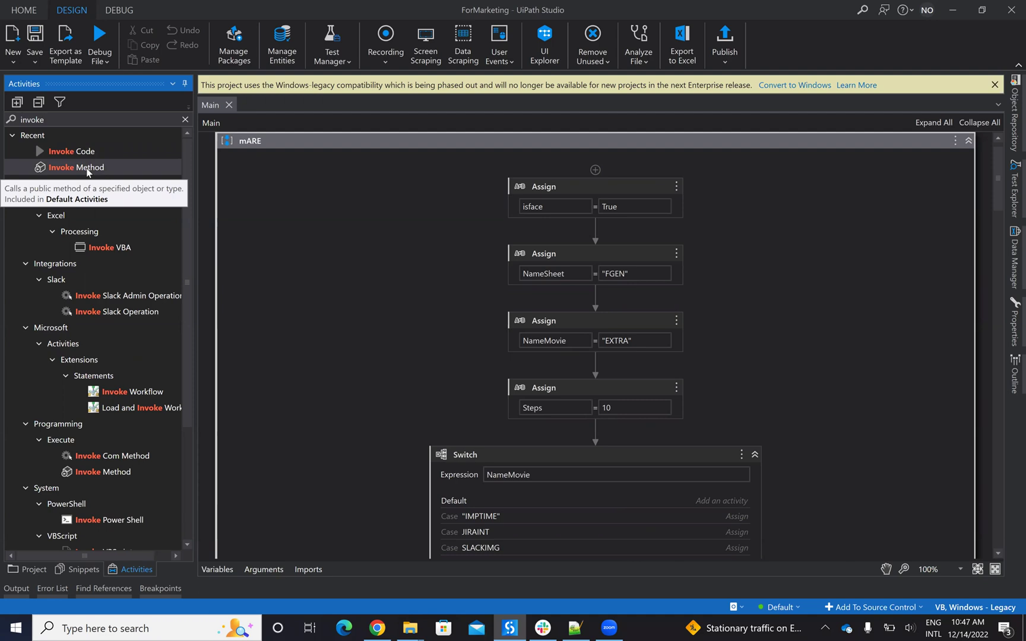
- Return to the YouTube channel tab and browse the Videos grid for the VB.NET download-files video
{"action": "left_click", "coordinate": [374, 628]}
{"action": "left_click", "coordinate": [93, 9]}
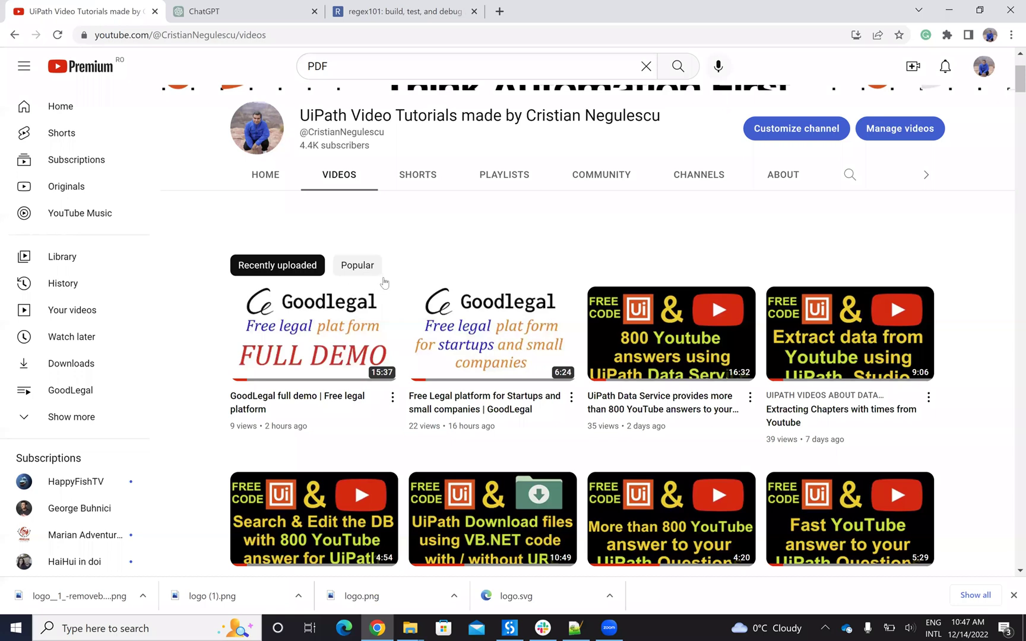
{"action": "scroll", "coordinate": [384, 283], "scroll_direction": "down", "scroll_amount": 10}
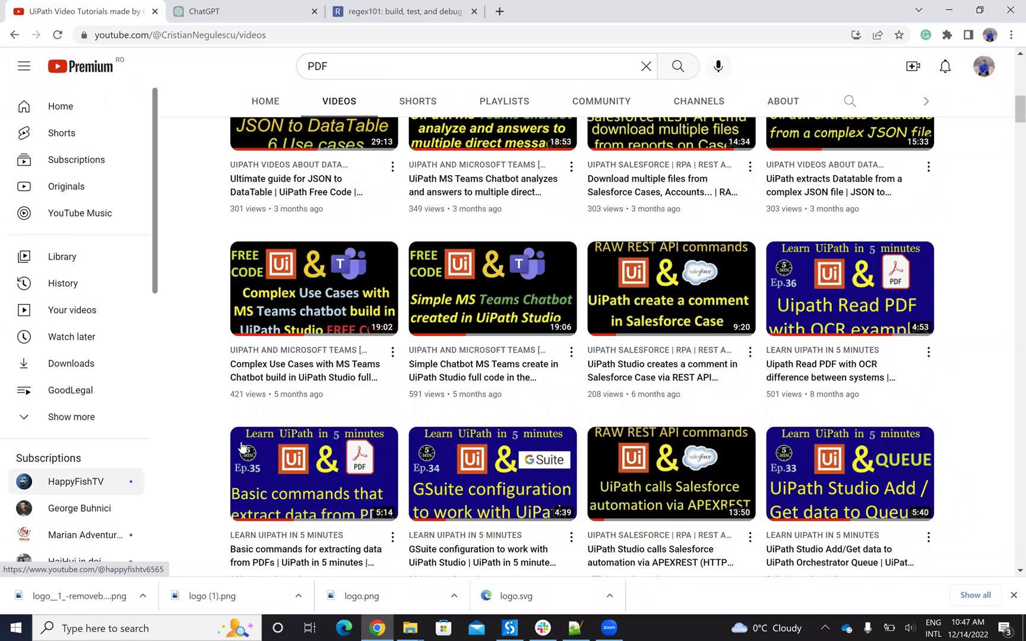
{"action": "scroll", "coordinate": [263, 435], "scroll_direction": "down", "scroll_amount": 3}
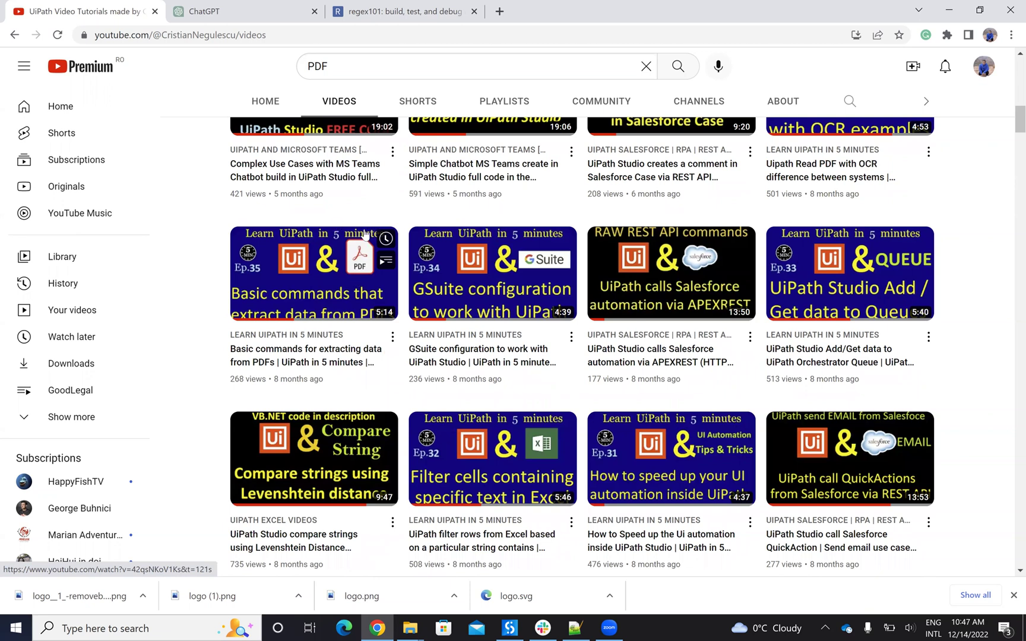
{"action": "scroll", "coordinate": [312, 329], "scroll_direction": "down", "scroll_amount": 3}
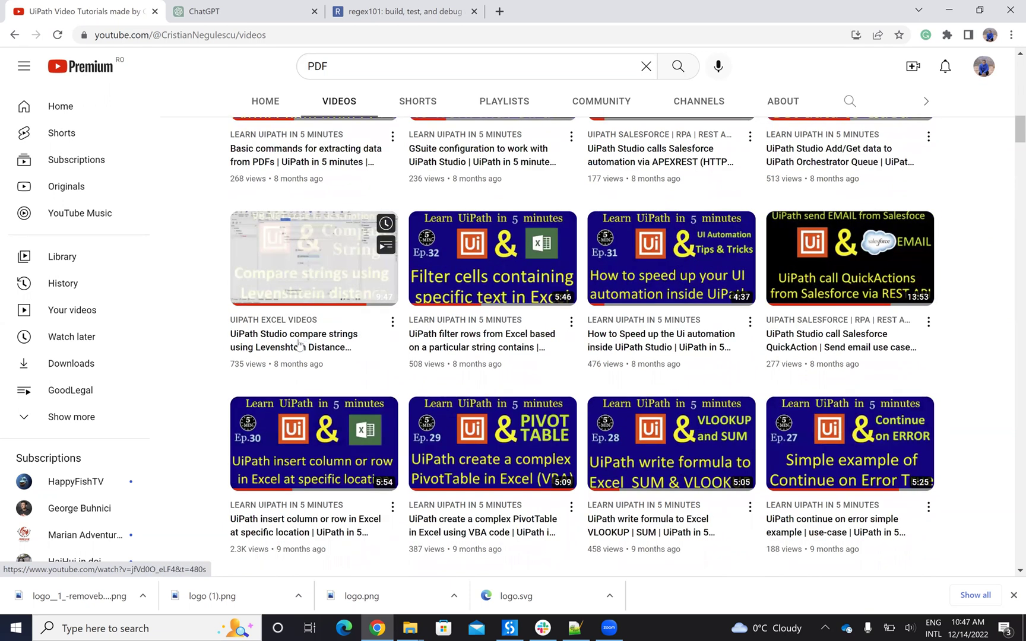
{"action": "scroll", "coordinate": [314, 333], "scroll_direction": "up", "scroll_amount": 10}
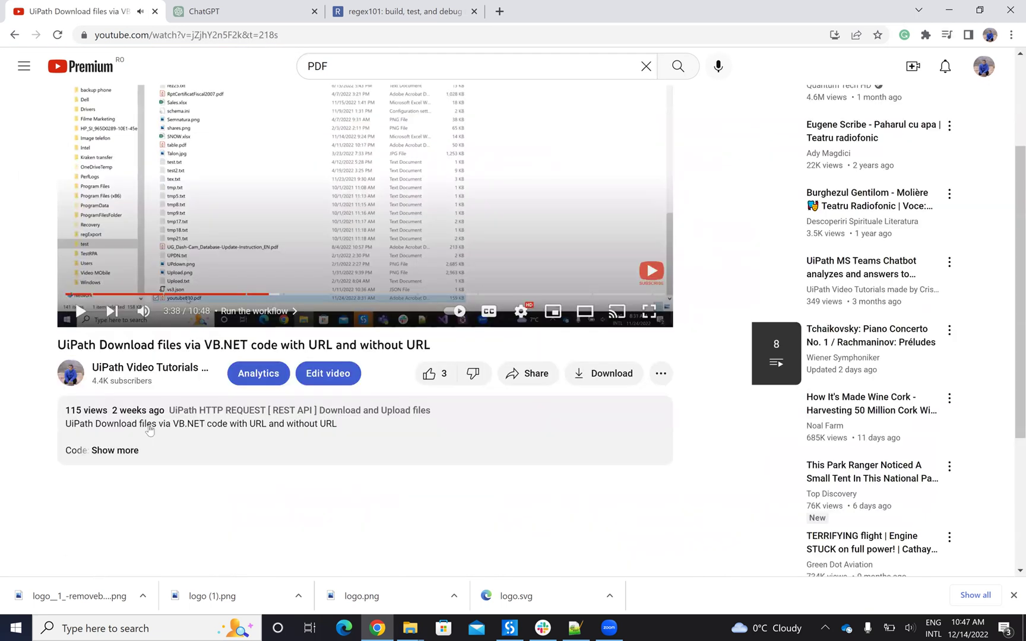
- Expand the video description, read through download2022.txt on GitHub, then return to ChatGPT
{"action": "left_click", "coordinate": [181, 452]}
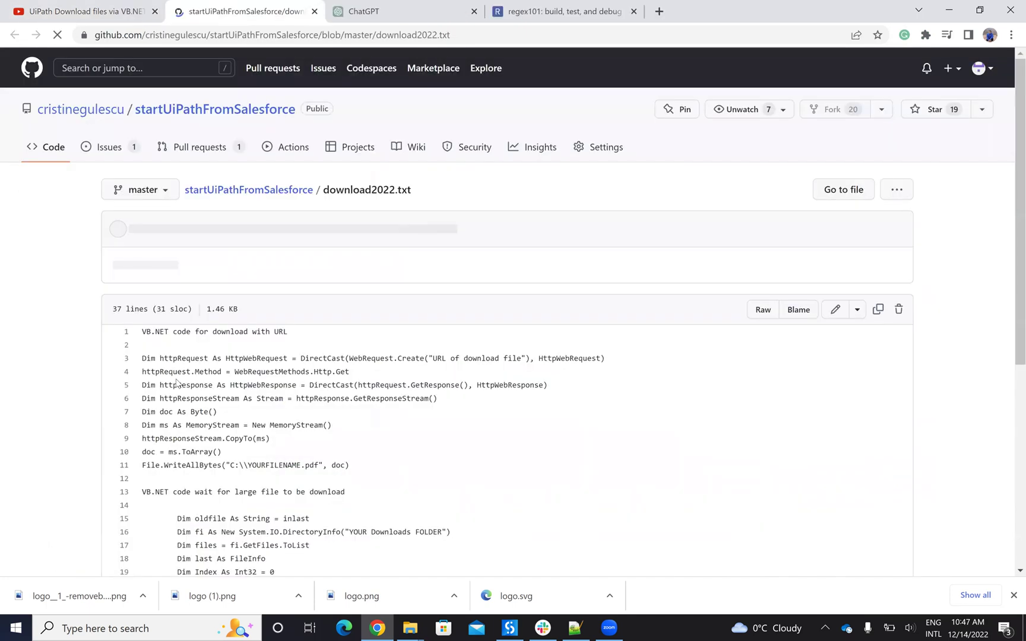
{"action": "scroll", "coordinate": [289, 419], "scroll_direction": "down", "scroll_amount": 1}
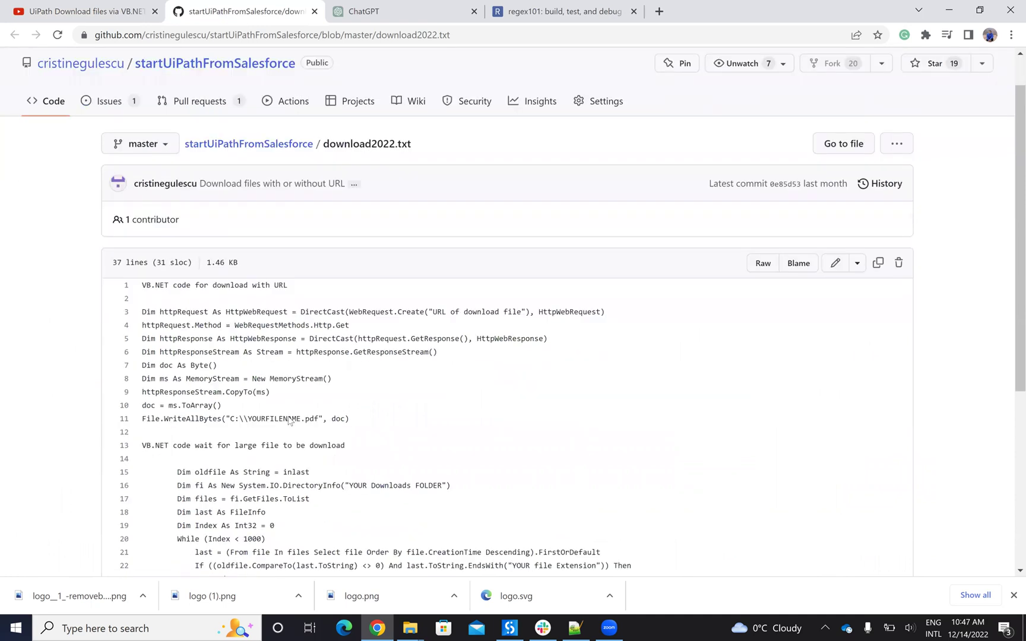
{"action": "scroll", "coordinate": [288, 421], "scroll_direction": "down", "scroll_amount": 2}
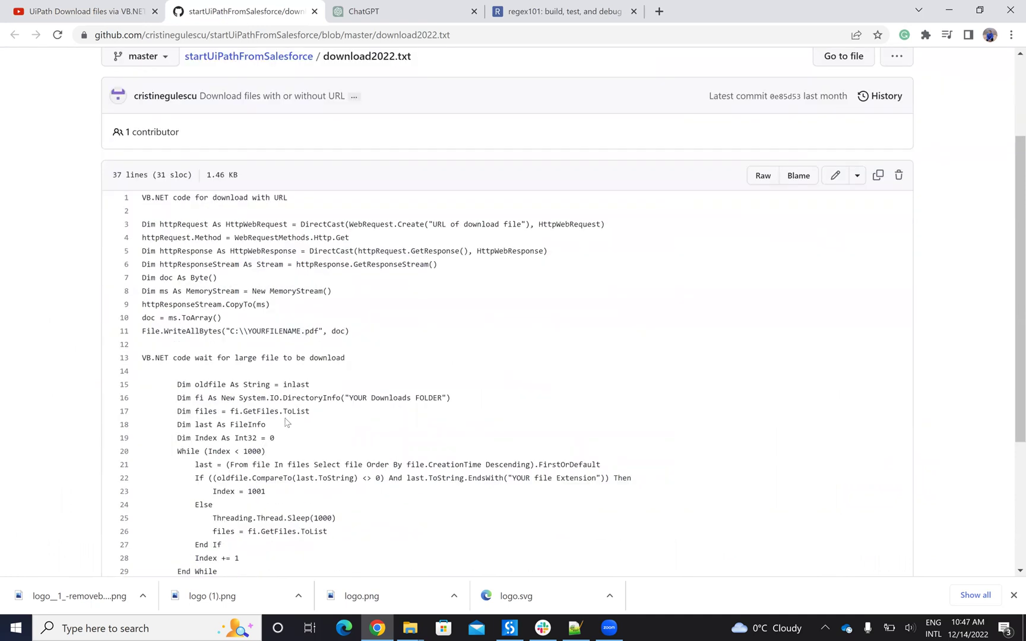
{"action": "scroll", "coordinate": [285, 422], "scroll_direction": "down", "scroll_amount": 2}
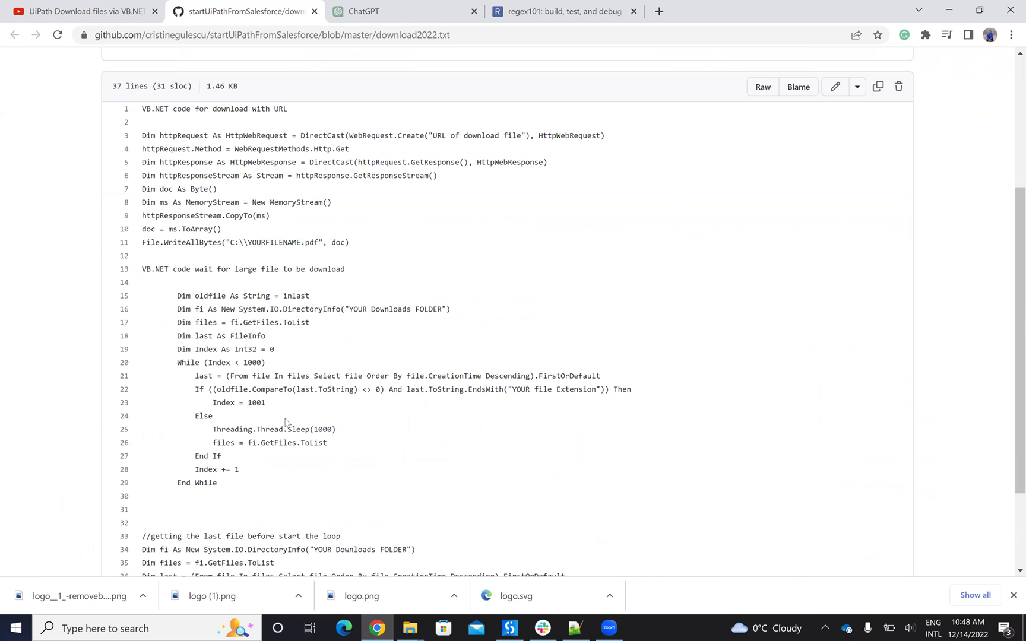
{"action": "scroll", "coordinate": [285, 422], "scroll_direction": "down", "scroll_amount": 3}
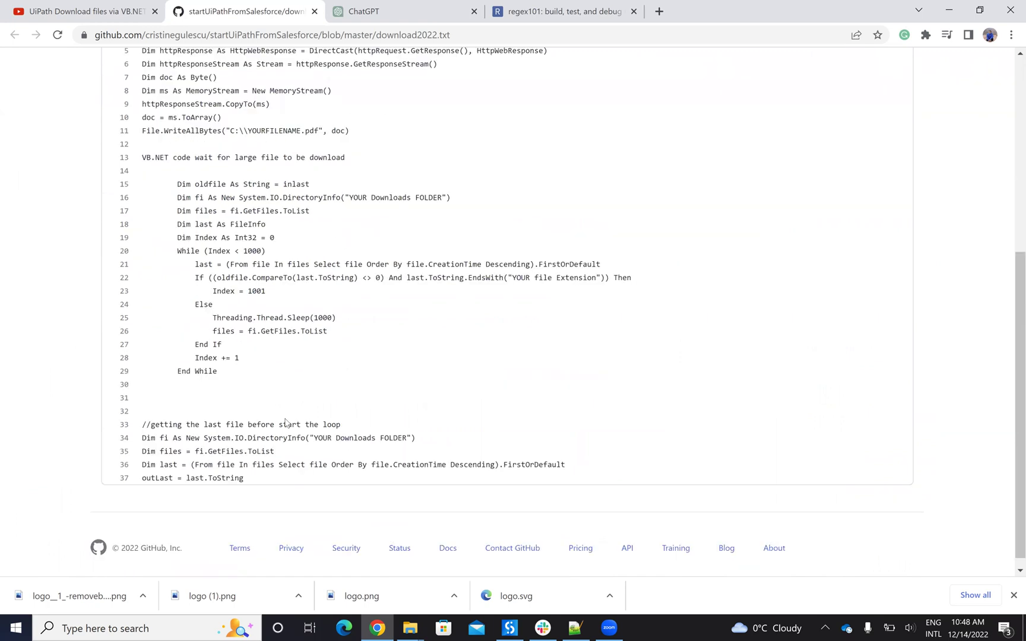
{"action": "left_click", "coordinate": [427, 8]}
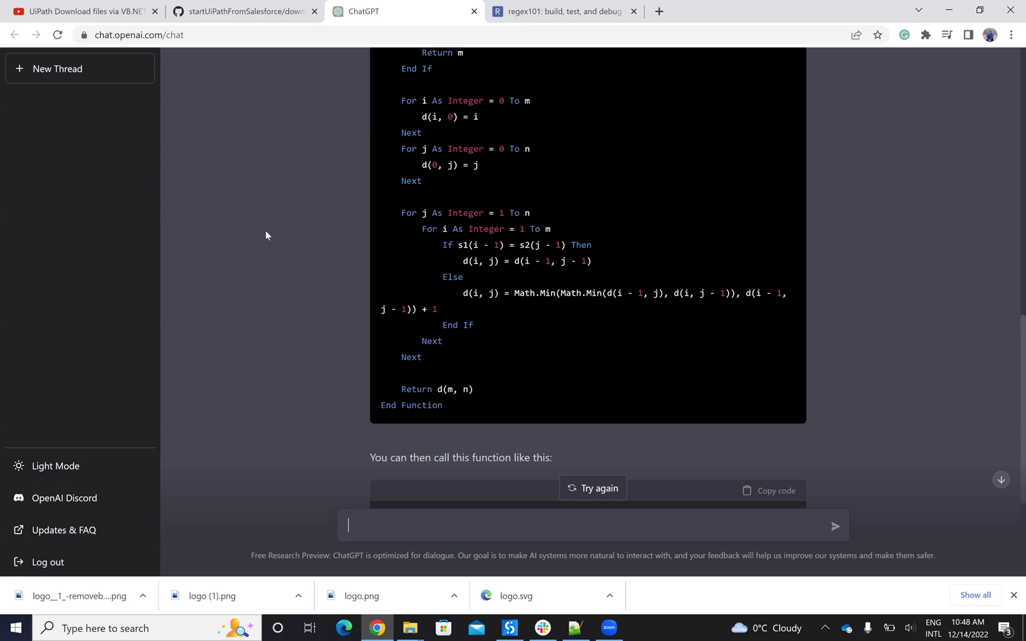
- Scroll the chat and check the prompt topic list in Notepad++
{"action": "scroll", "coordinate": [249, 259], "scroll_direction": "down", "scroll_amount": 2}
{"action": "scroll", "coordinate": [239, 267], "scroll_direction": "down", "scroll_amount": 2}
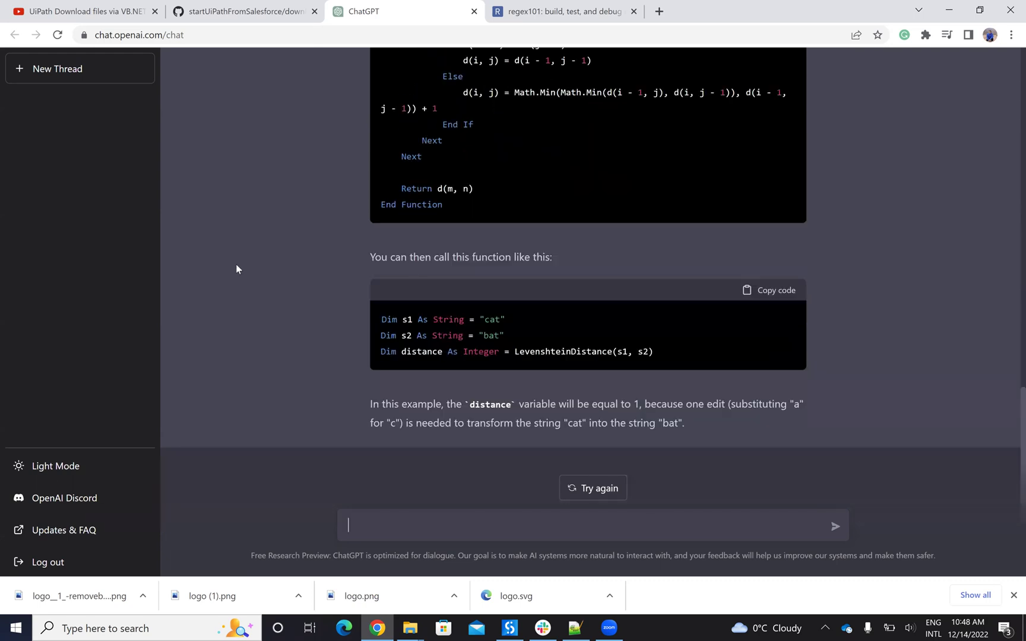
{"action": "left_click", "coordinate": [575, 628]}
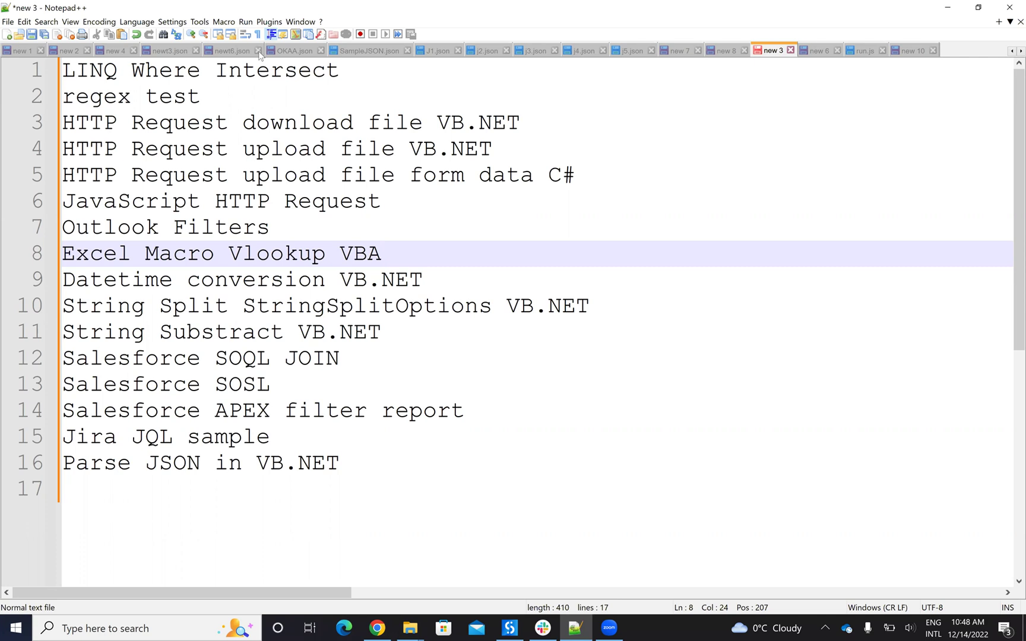
- Ask ChatGPT 'LINQ where' in a new message
{"action": "left_click", "coordinate": [387, 629]}
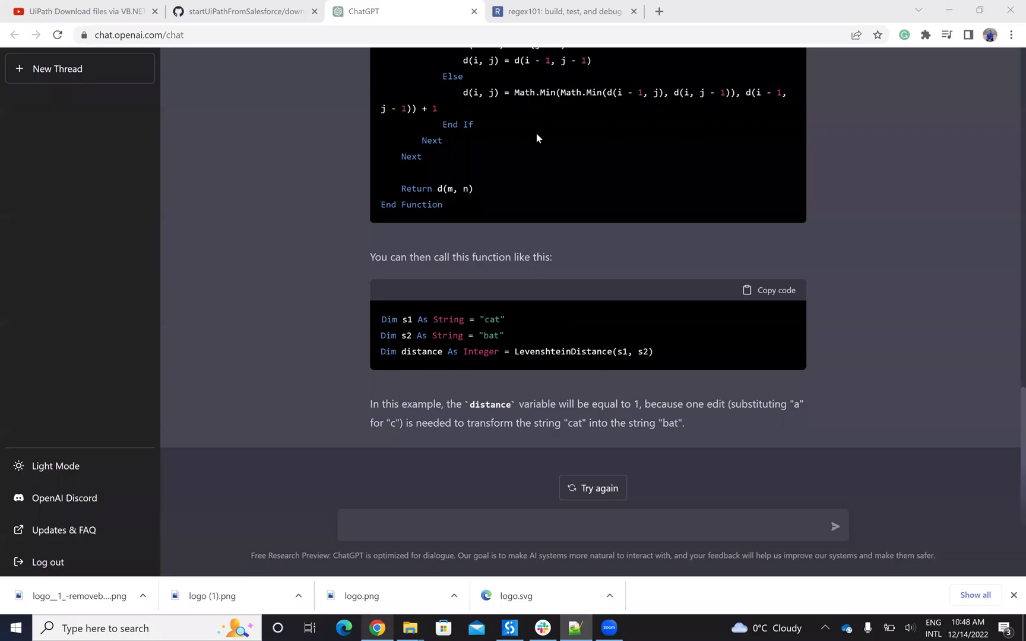
{"action": "left_click", "coordinate": [375, 516]}
{"action": "type", "text": "LIN"}
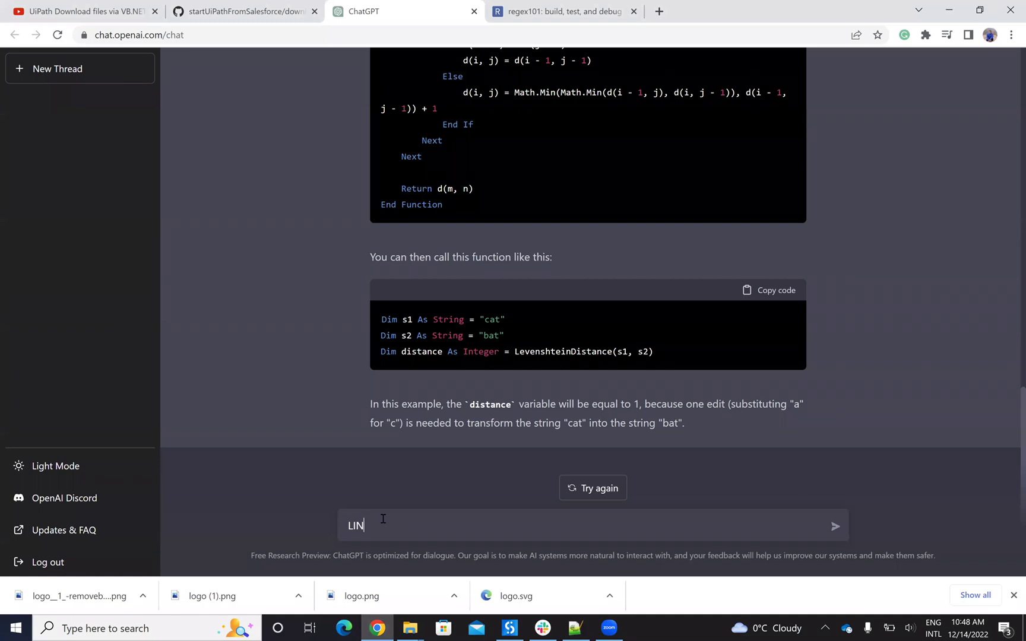
{"action": "type", "text": "Q where"}
{"action": "key", "text": "Return"}
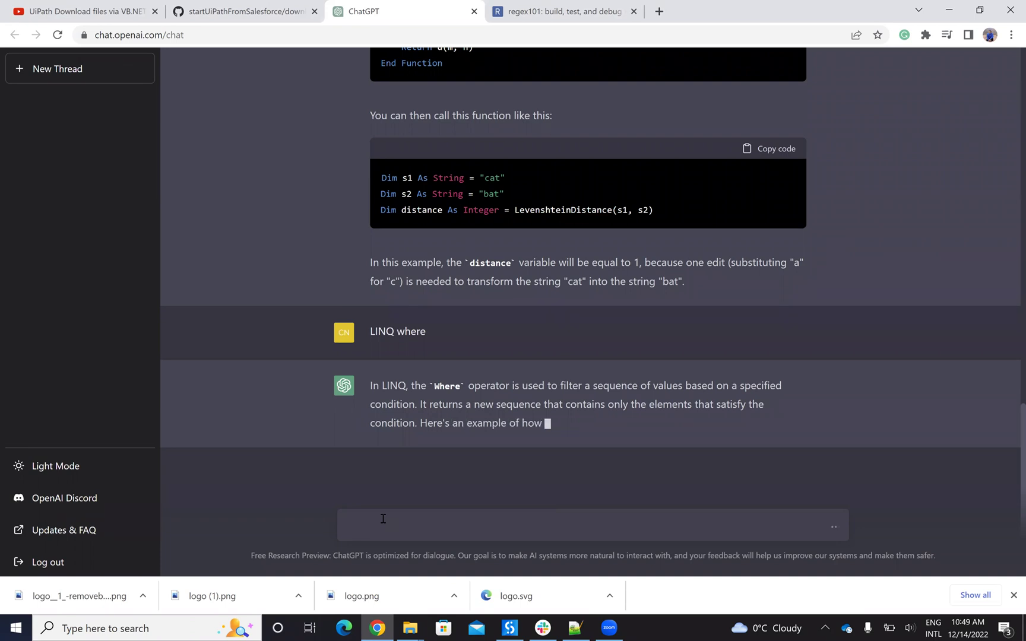
- Search the YouTube channel for 'LINQ' and open the 6 use-cases of using LINQ video
{"action": "left_click", "coordinate": [103, 4]}
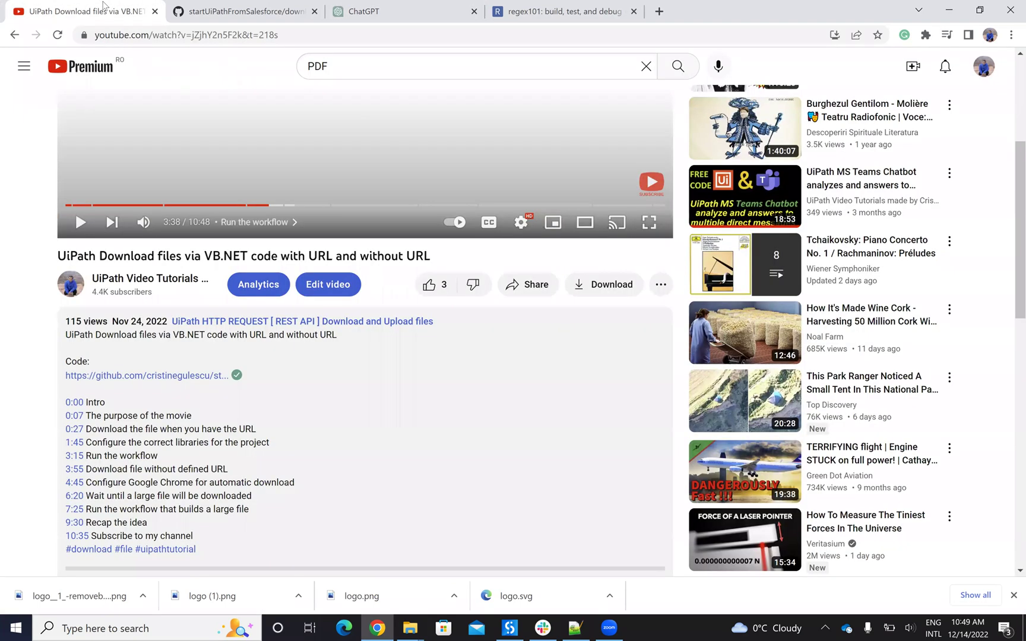
{"action": "left_click", "coordinate": [12, 35]}
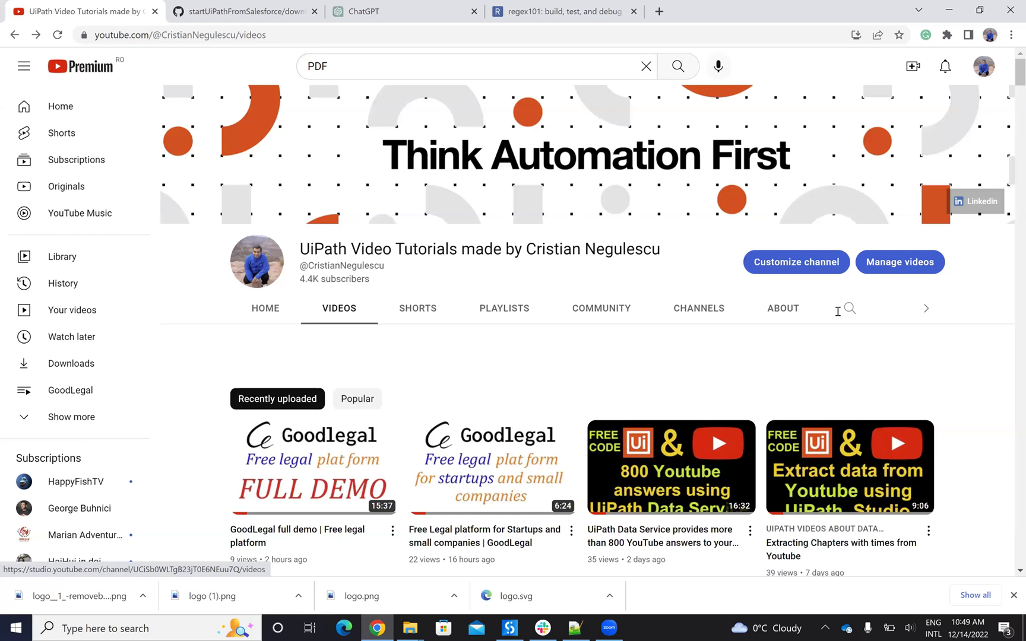
{"action": "left_click", "coordinate": [837, 311]}
{"action": "type", "text": "LINQ"}
{"action": "key", "text": "Return"}
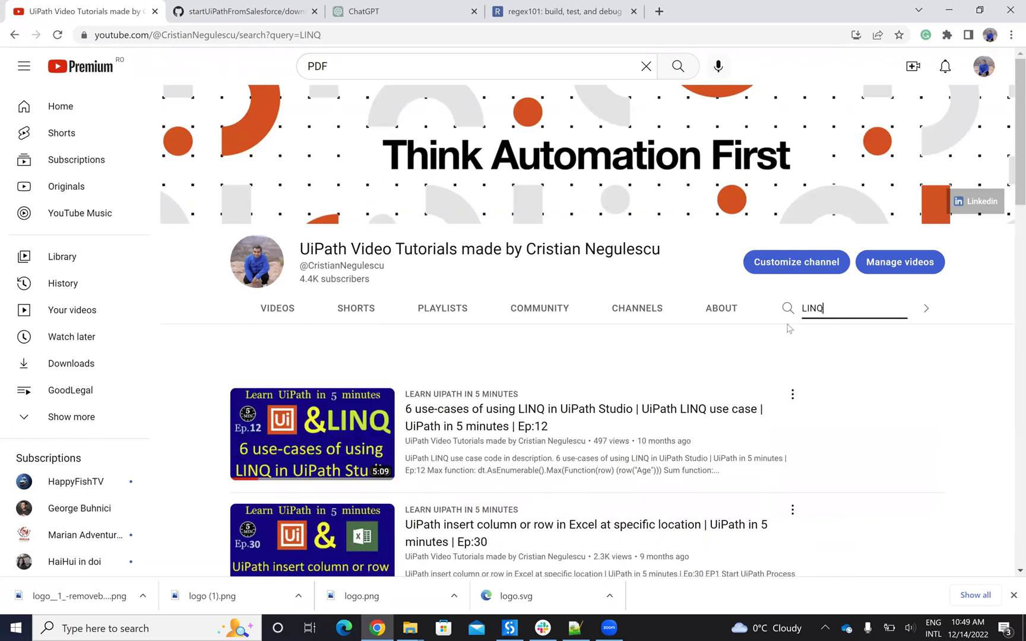
{"action": "left_click", "coordinate": [461, 429]}
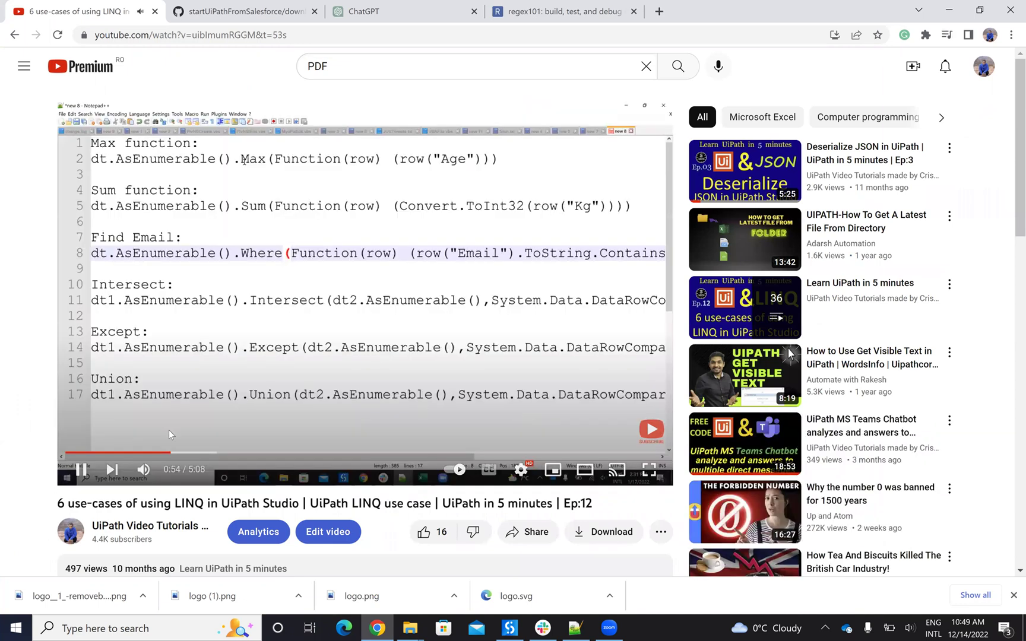
- Pause the LINQ video and return to ChatGPT's Where operator answer
{"action": "left_click", "coordinate": [84, 472]}
{"action": "left_click", "coordinate": [367, 628]}
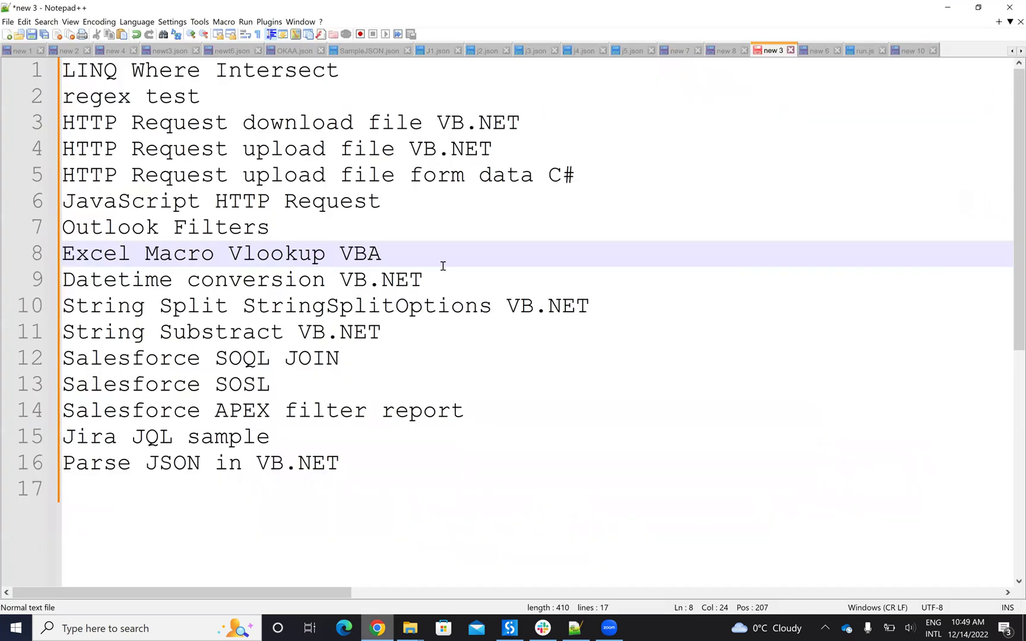
{"action": "left_click", "coordinate": [376, 628]}
{"action": "key", "text": "ctrl+3"}
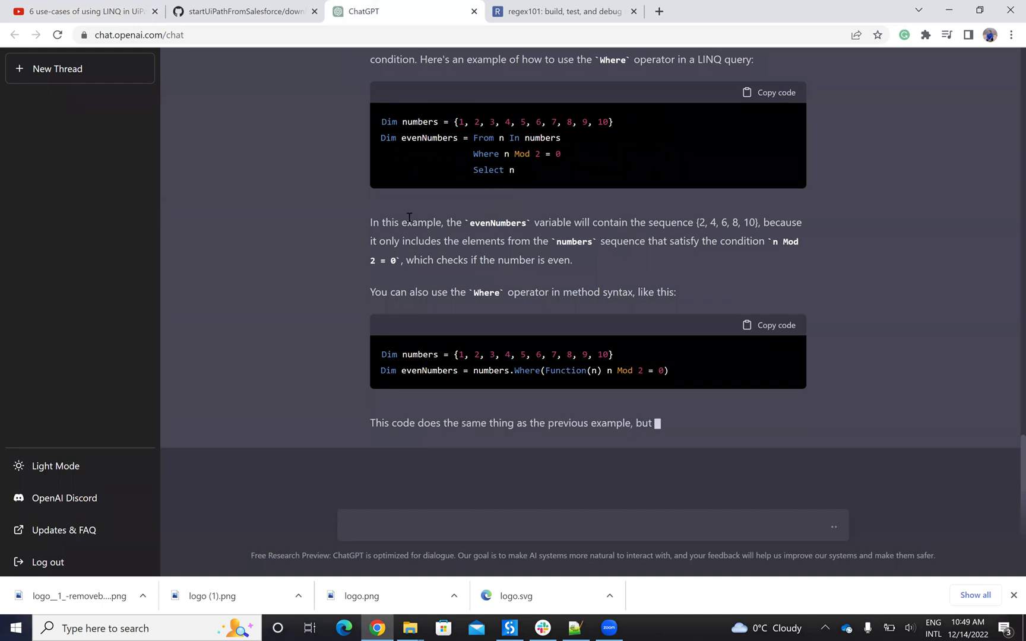
{"action": "scroll", "coordinate": [463, 190], "scroll_direction": "up", "scroll_amount": 2}
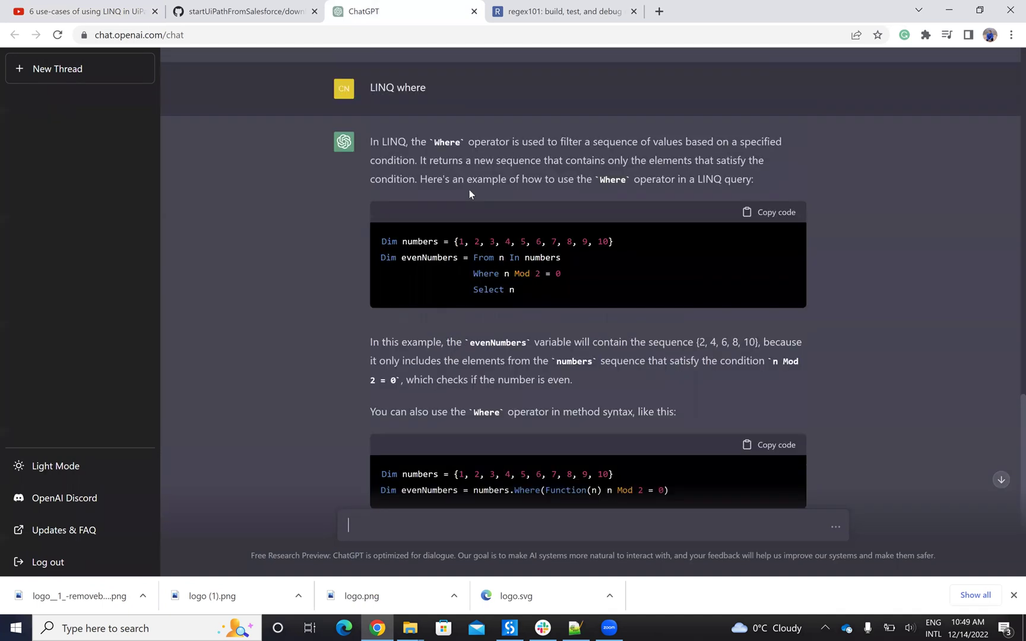
{"action": "scroll", "coordinate": [469, 193], "scroll_direction": "up", "scroll_amount": 2}
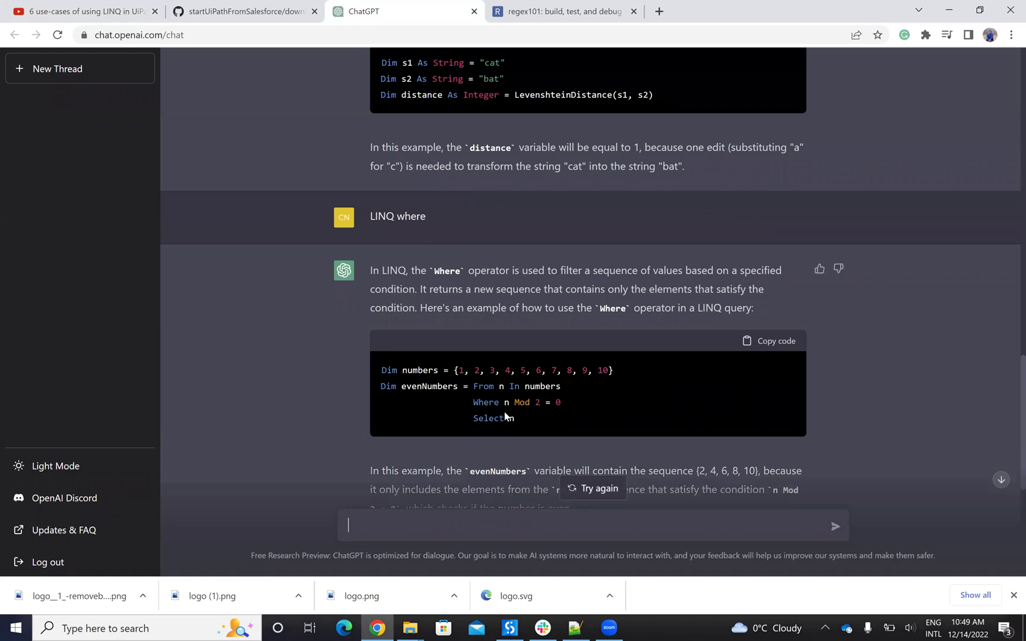
{"action": "scroll", "coordinate": [411, 417], "scroll_direction": "down", "scroll_amount": 1}
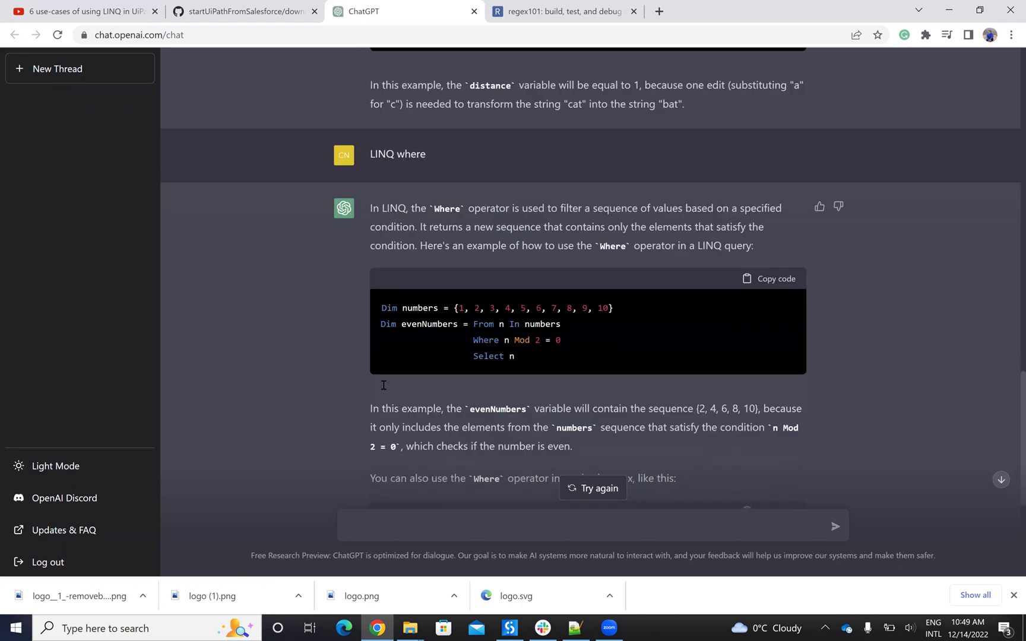
{"action": "scroll", "coordinate": [384, 385], "scroll_direction": "down", "scroll_amount": 3}
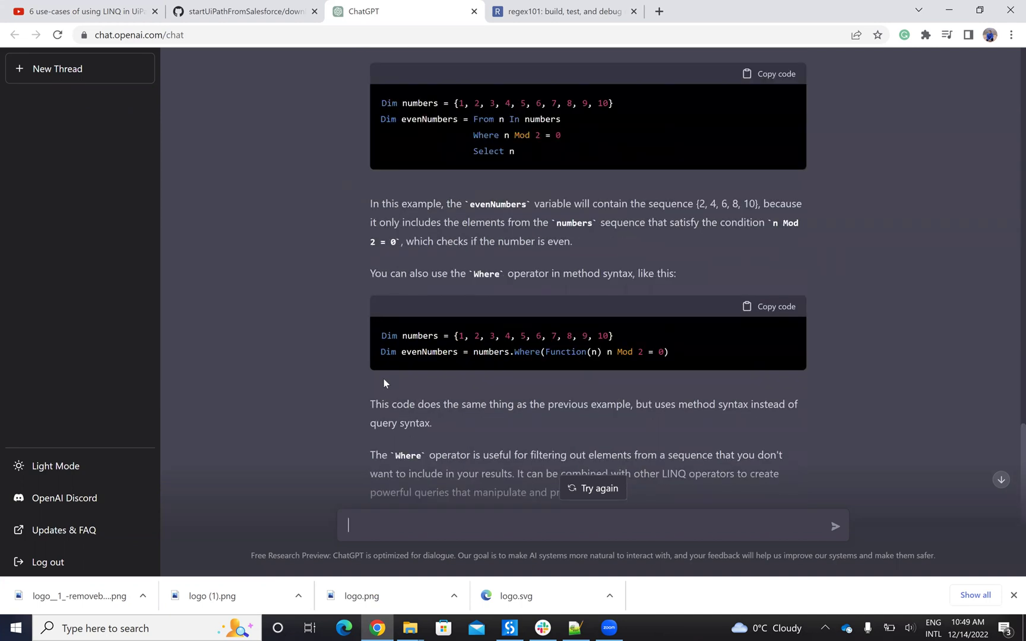
{"action": "scroll", "coordinate": [423, 350], "scroll_direction": "down", "scroll_amount": 1}
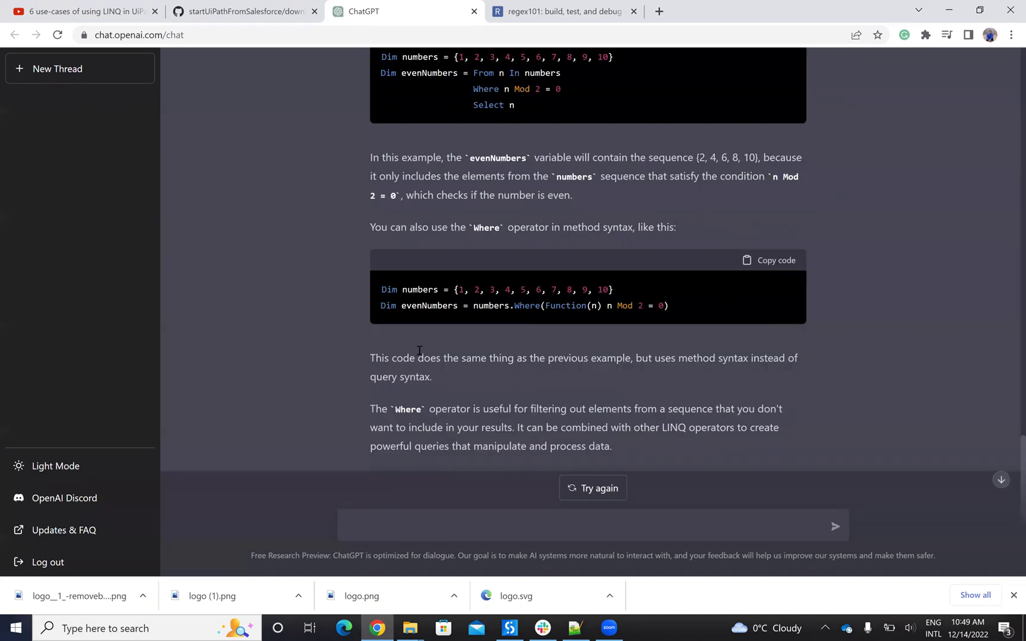
{"action": "scroll", "coordinate": [417, 352], "scroll_direction": "down", "scroll_amount": 1}
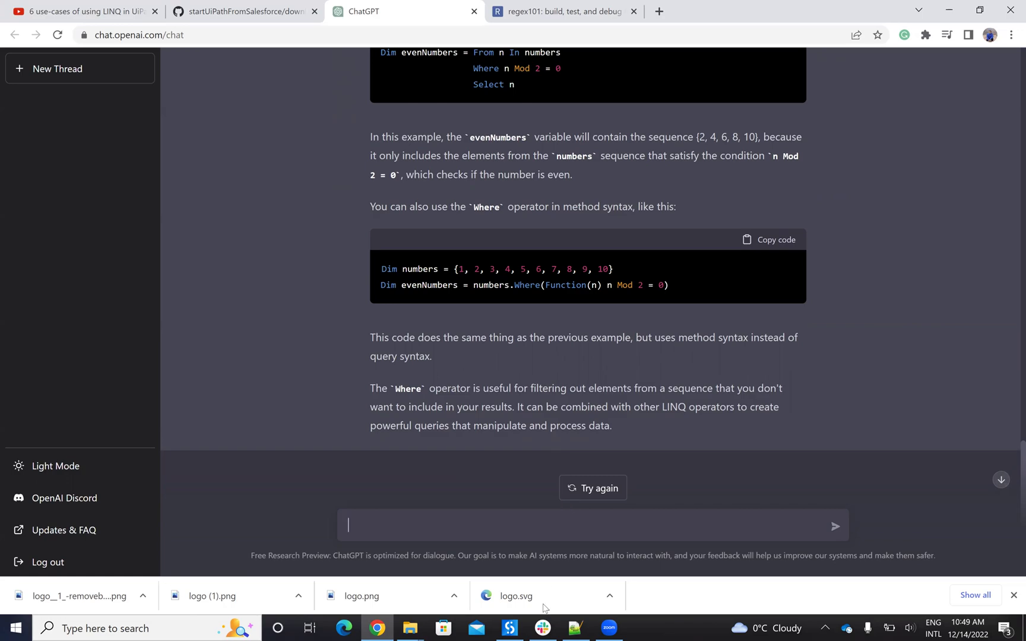
- Glance at the Notepad++ topic list and the regex101 tester page, then return to ChatGPT
{"action": "left_click", "coordinate": [563, 620]}
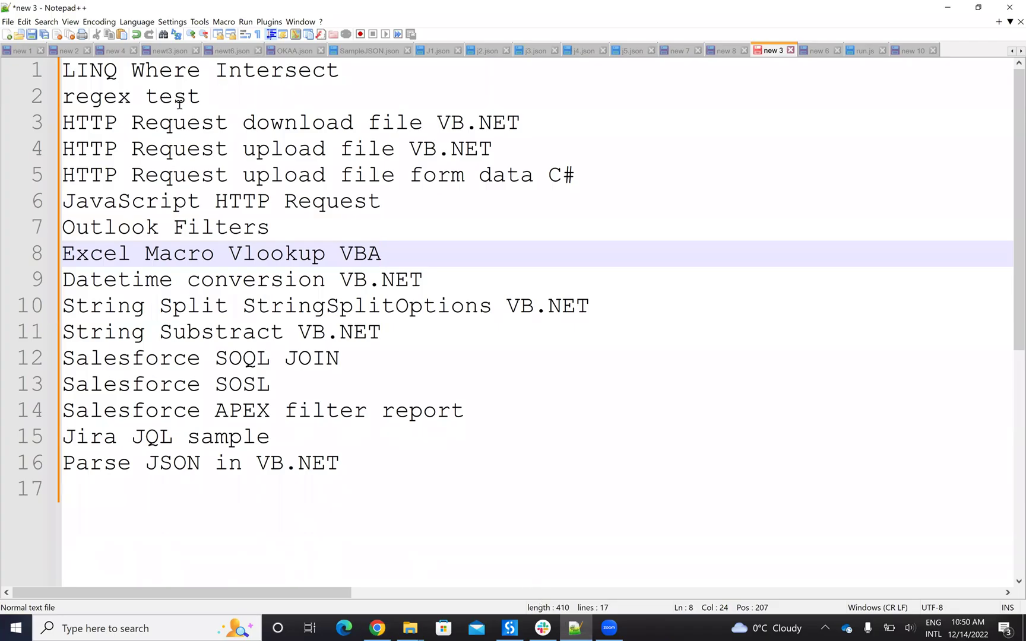
{"action": "left_click", "coordinate": [377, 627]}
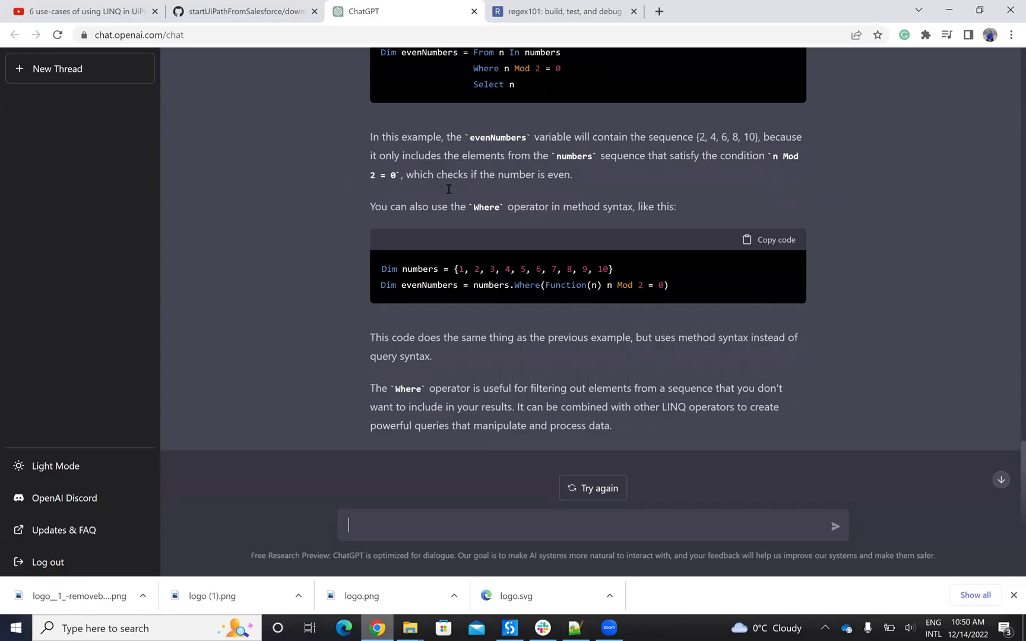
{"action": "left_click", "coordinate": [549, 6]}
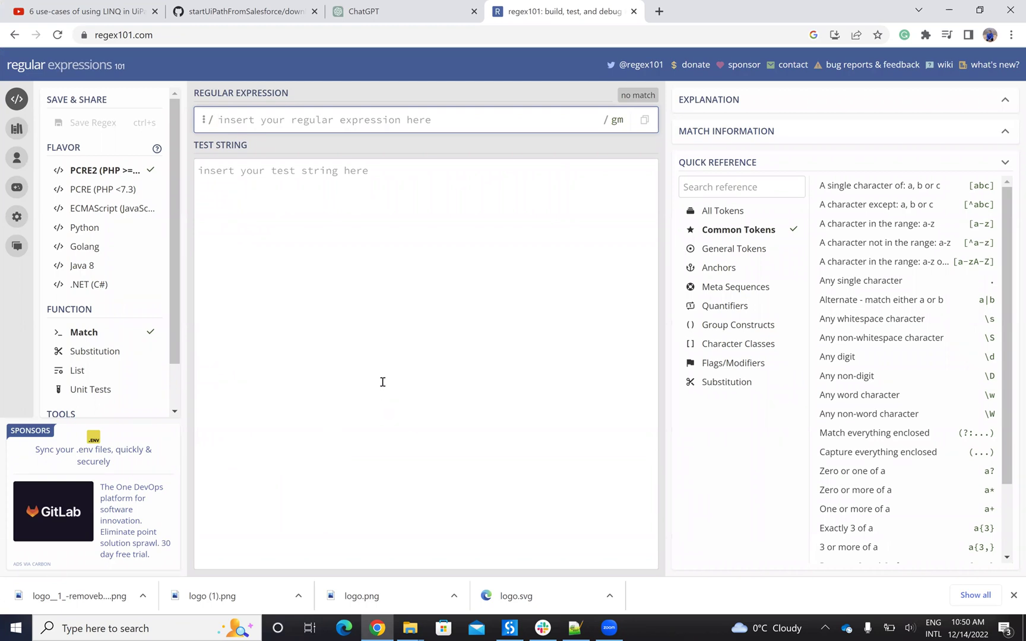
{"action": "left_click", "coordinate": [427, 6]}
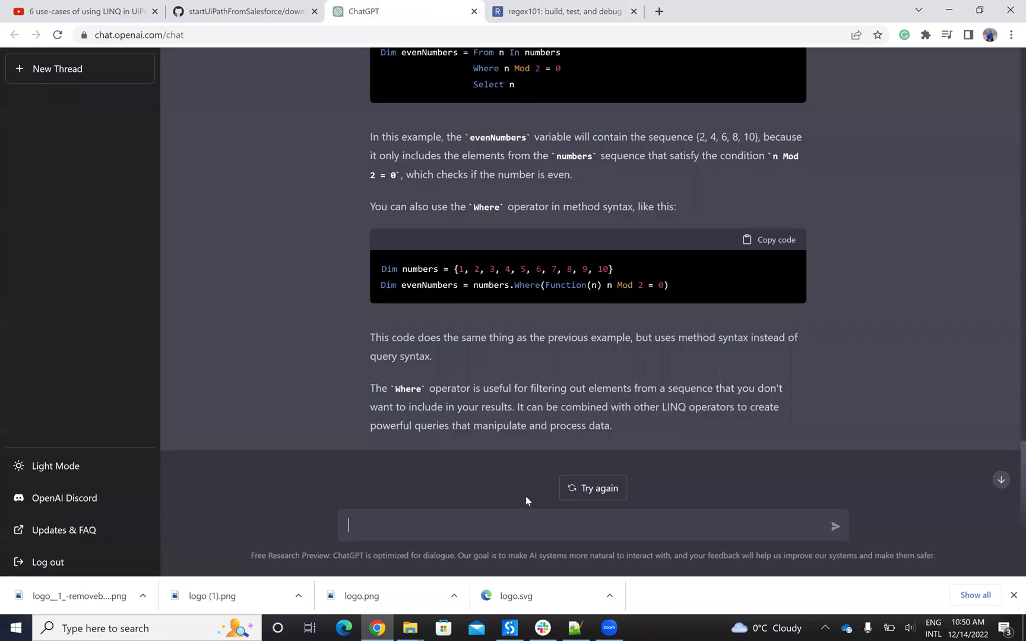
- Select line 3, 'HTTP Request download file VB.NET', in the Notepad++ topic list
{"action": "left_click", "coordinate": [567, 628]}
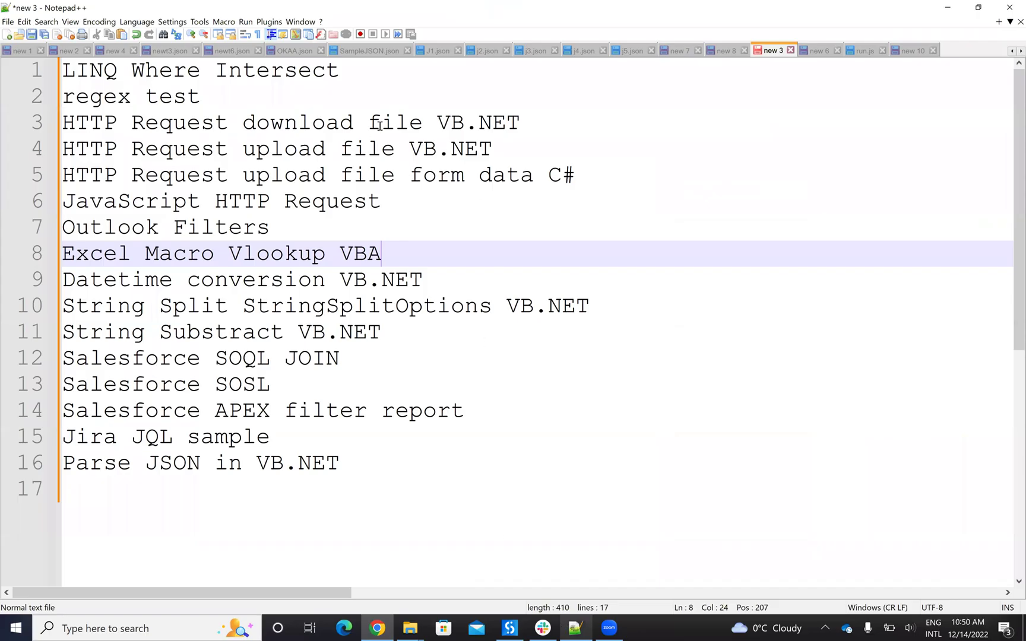
{"action": "left_click", "coordinate": [532, 125]}
{"action": "key", "text": "shift+Right"}
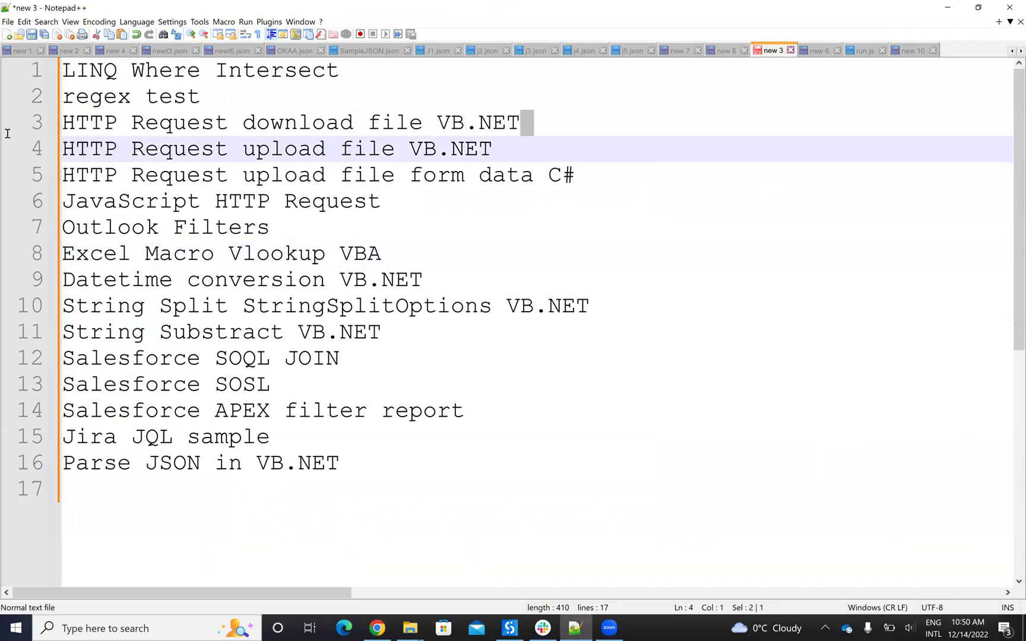
{"action": "key", "text": "shift+Up"}
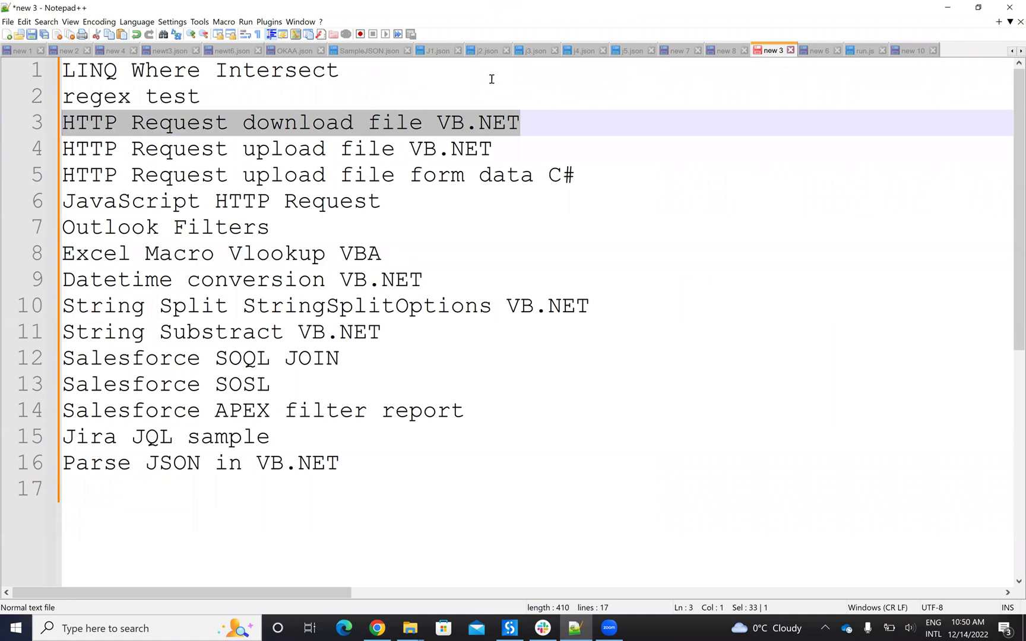
- Minimize Notepad++ and go back from the LINQ video to the channel's Videos list
{"action": "left_click", "coordinate": [939, 8]}
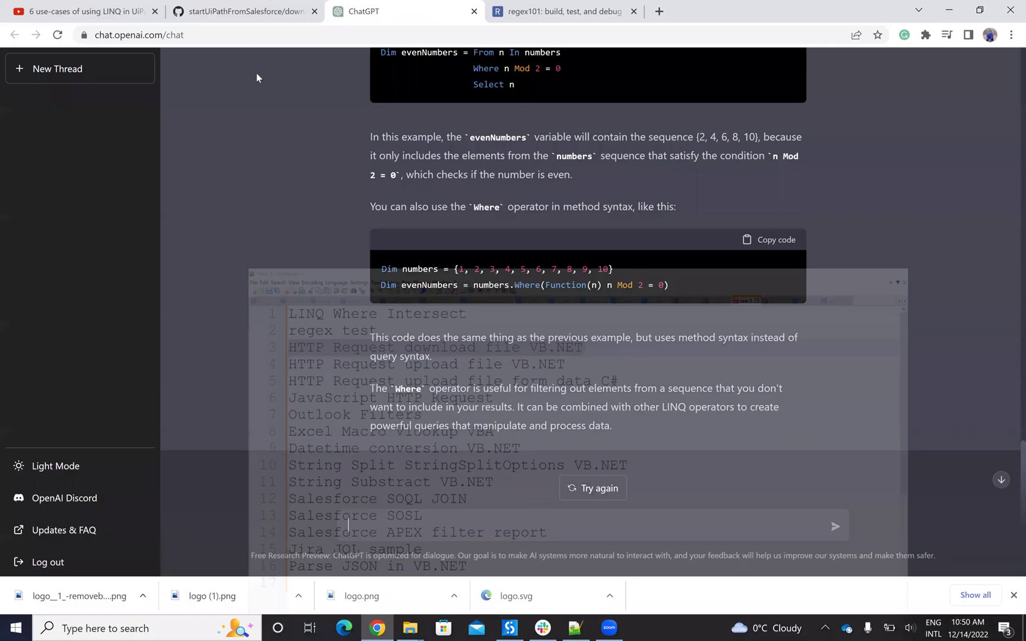
{"action": "left_click", "coordinate": [98, 7]}
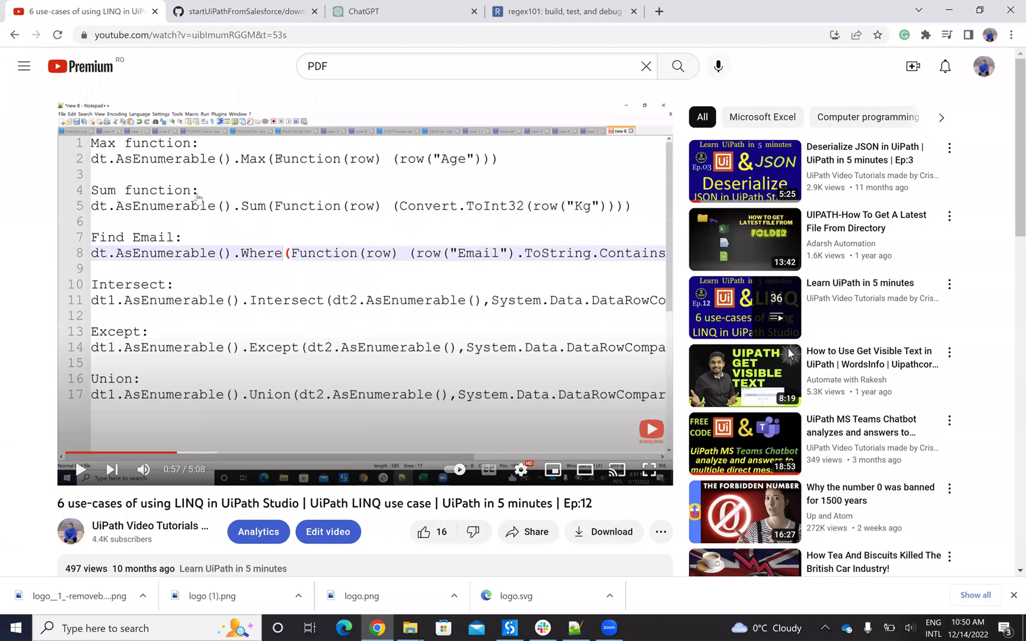
{"action": "left_click", "coordinate": [15, 35]}
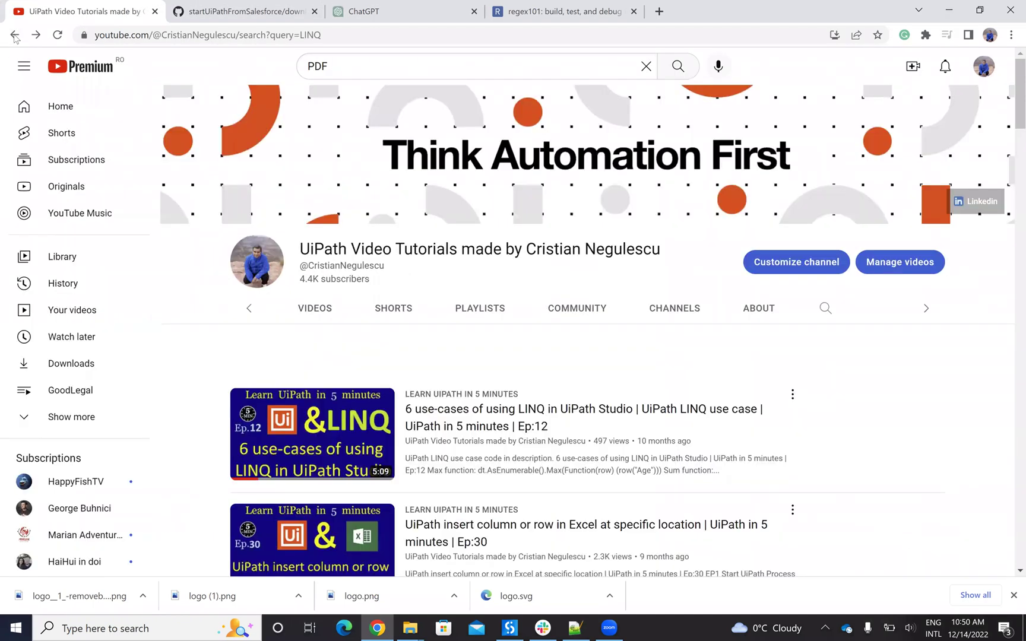
{"action": "key", "text": "alt+Left"}
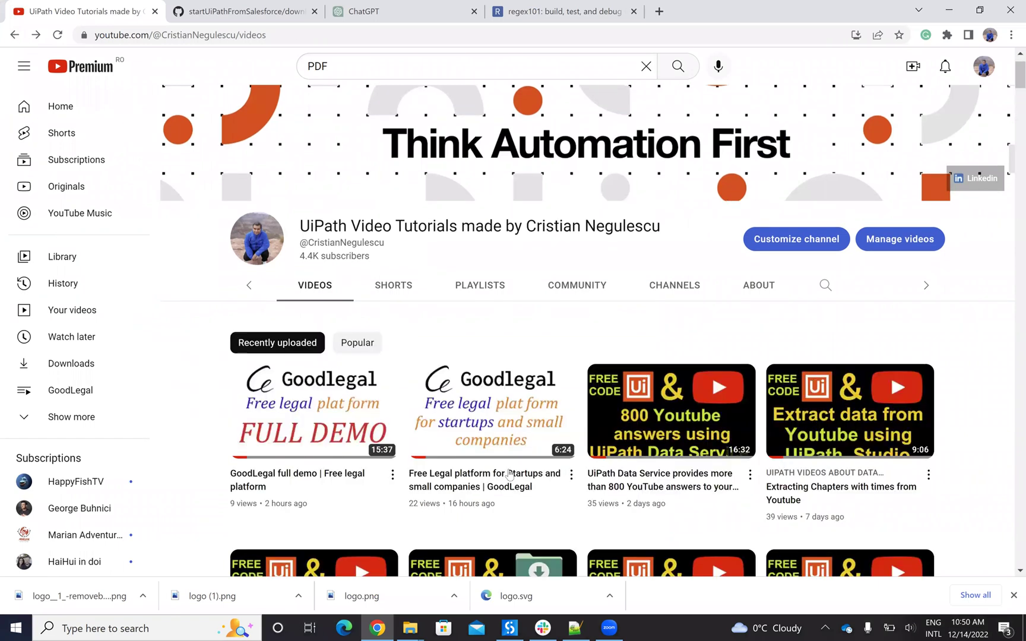
{"action": "scroll", "coordinate": [505, 488], "scroll_direction": "down", "scroll_amount": 2}
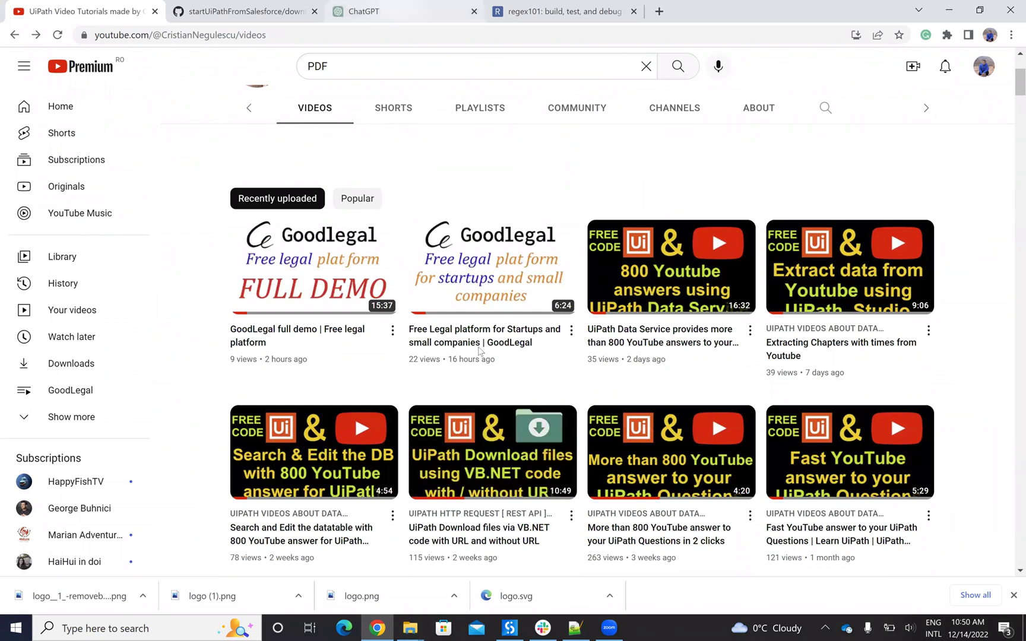
- Send the 'HTTP Request download file VB.NET' prompt to ChatGPT, then bring Notepad++ back up
{"action": "key", "text": "ctrl+3"}
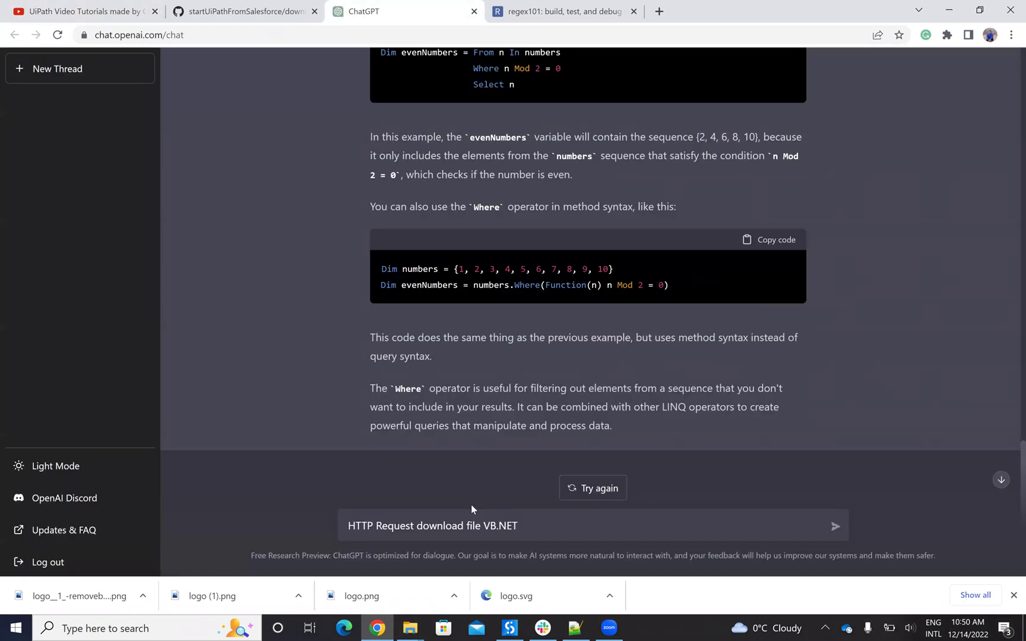
{"action": "key", "text": "Return"}
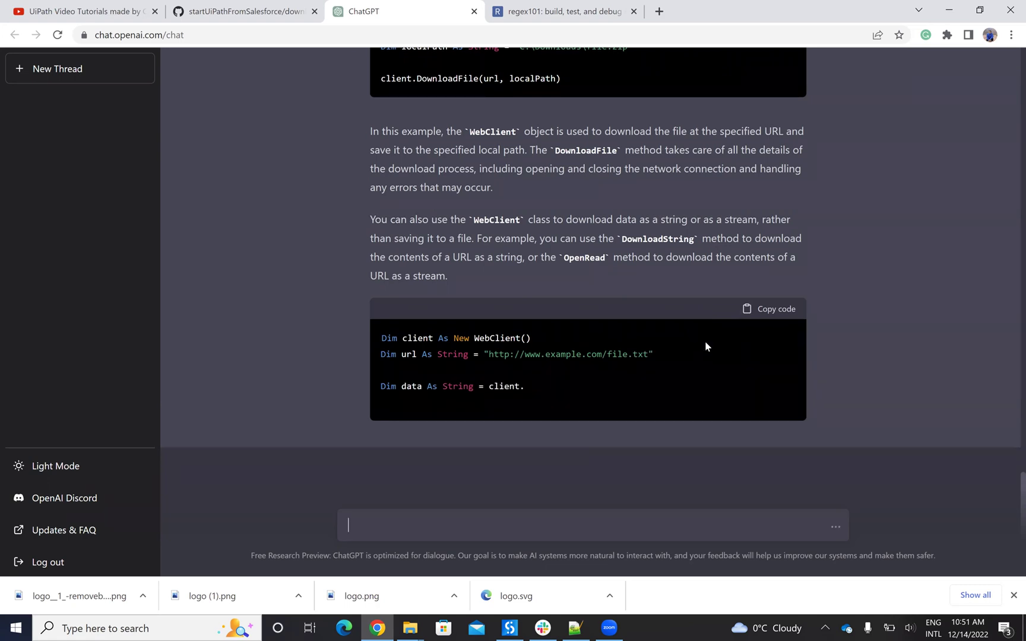
{"action": "left_click", "coordinate": [578, 628]}
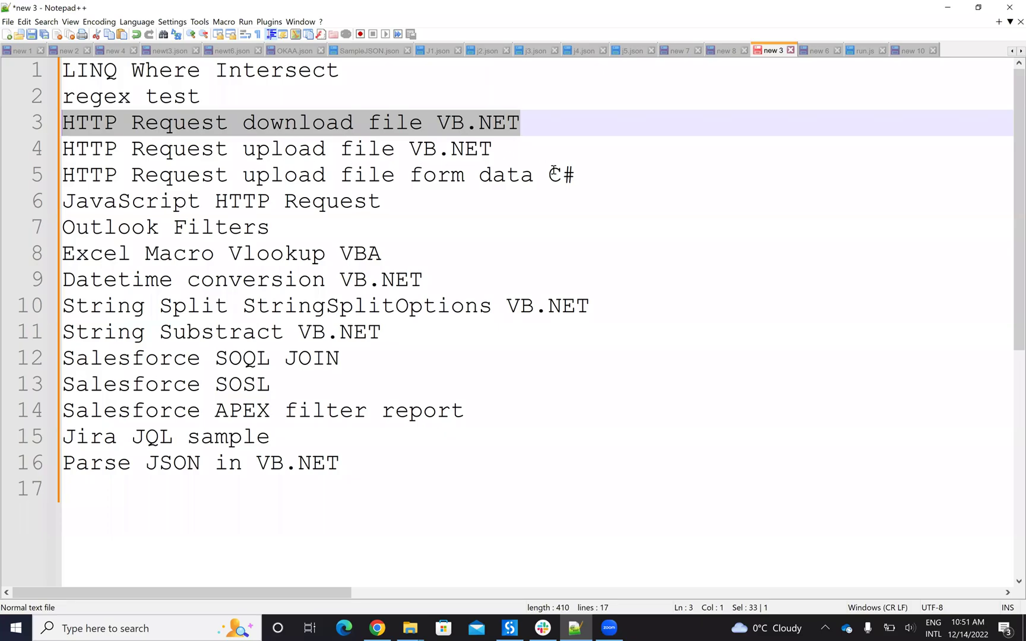
- Copy line 5, 'HTTP Request upload file form data C#', from Notepad++ and send it to ChatGPT
{"action": "left_click_drag", "start_coordinate": [583, 176], "coordinate": [62, 170]}
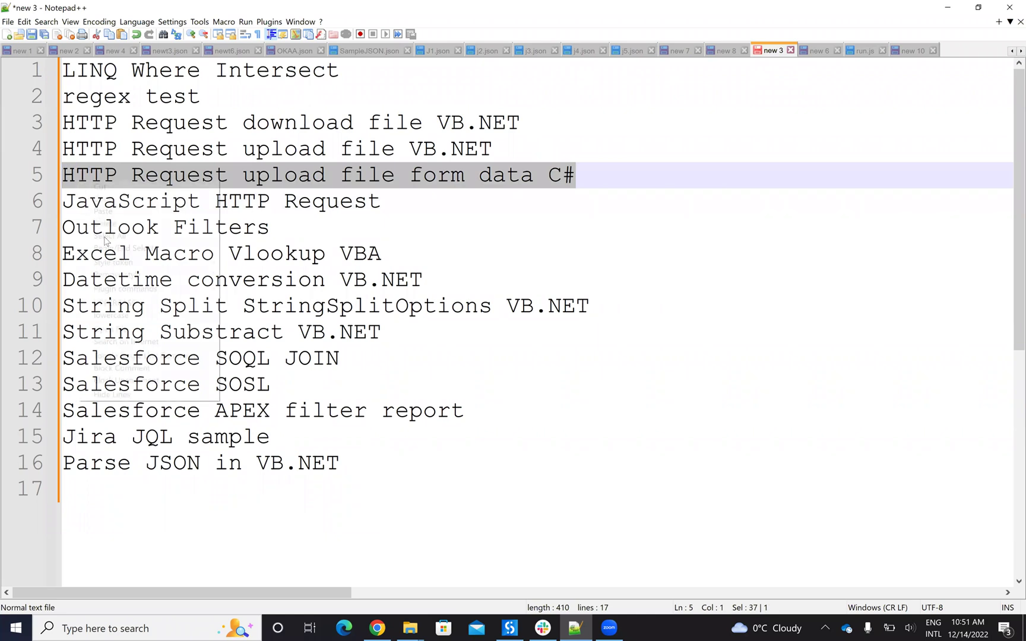
{"action": "right_click", "coordinate": [78, 180]}
{"action": "left_click", "coordinate": [114, 200]}
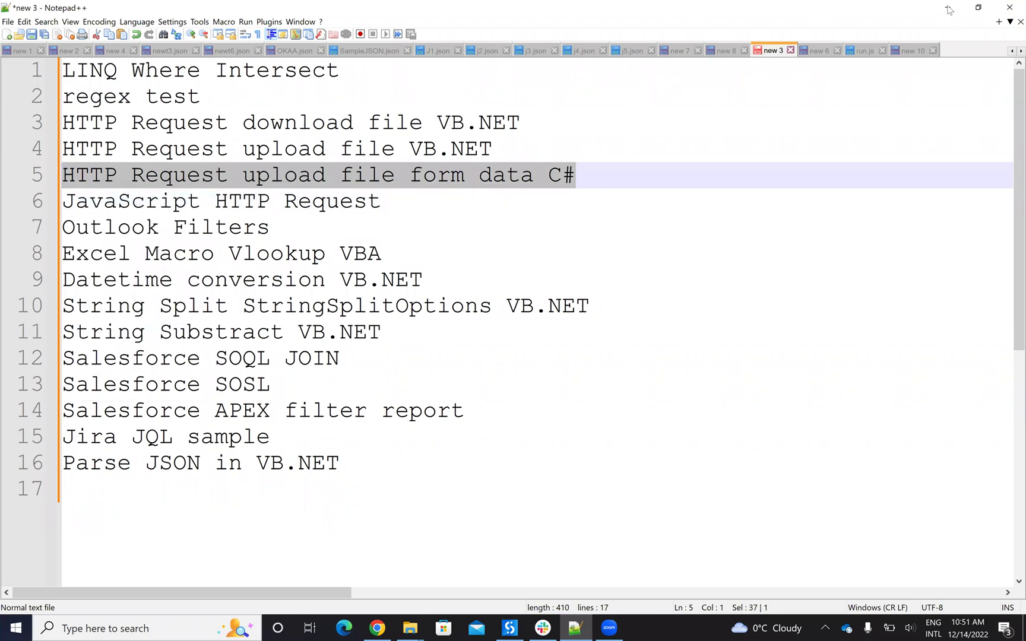
{"action": "left_click", "coordinate": [947, 7]}
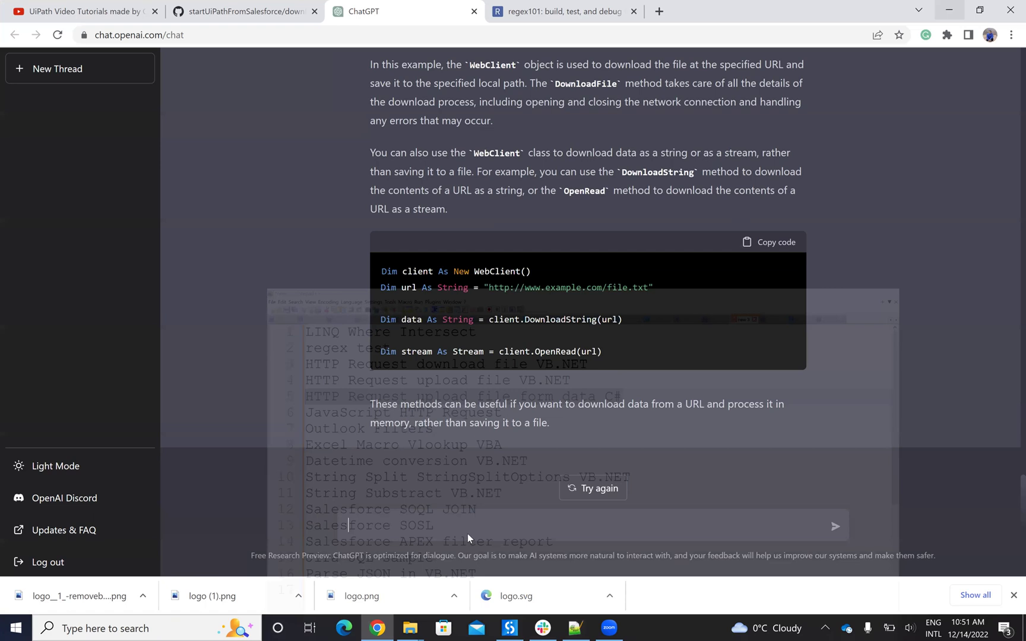
{"action": "key", "text": "ctrl+v"}
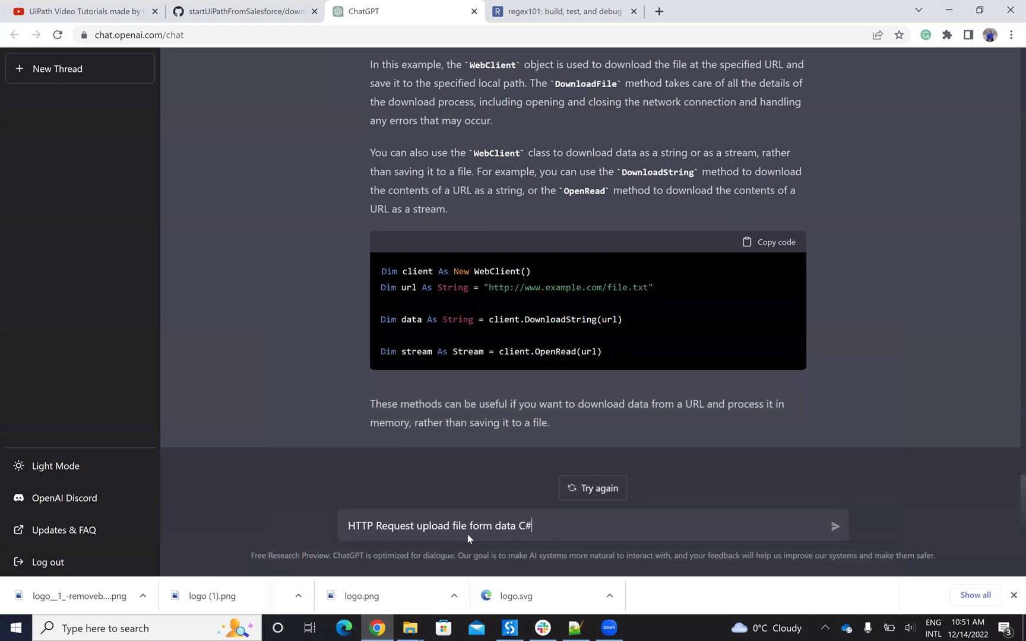
{"action": "key", "text": "Return"}
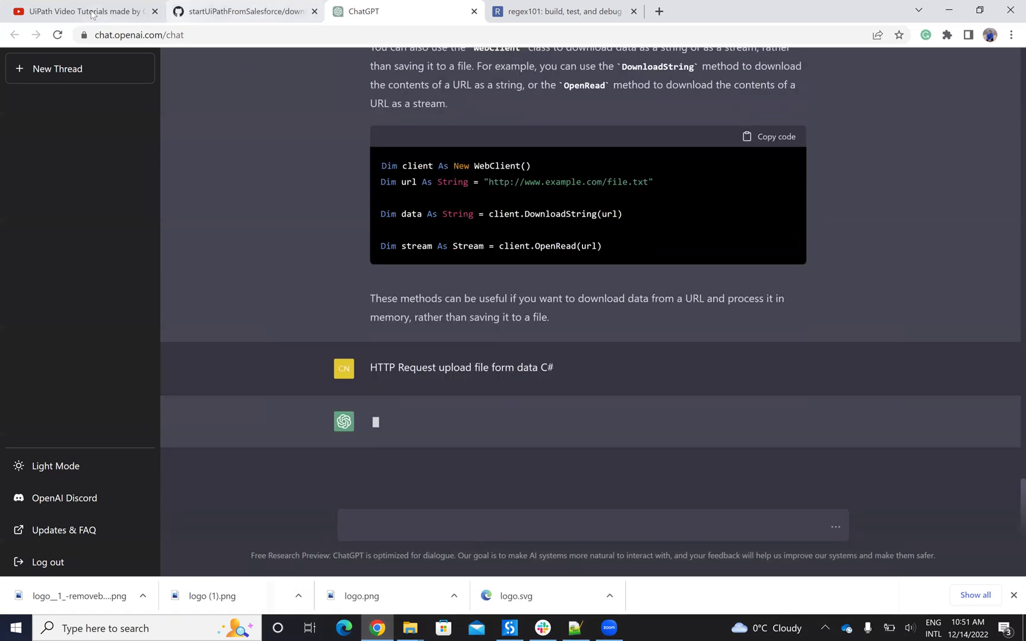
- Search the YouTube tutorial channel for 'formadata' and find the Multipart form-data upload video
{"action": "left_click", "coordinate": [111, 10]}
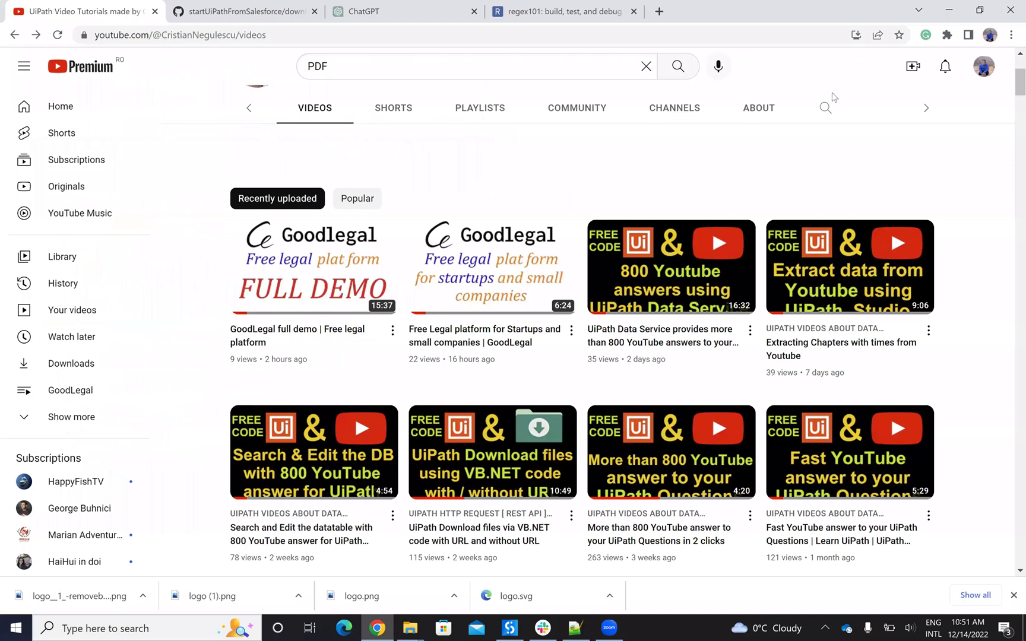
{"action": "scroll", "coordinate": [823, 172], "scroll_direction": "up", "scroll_amount": 1}
{"action": "left_click", "coordinate": [824, 172]}
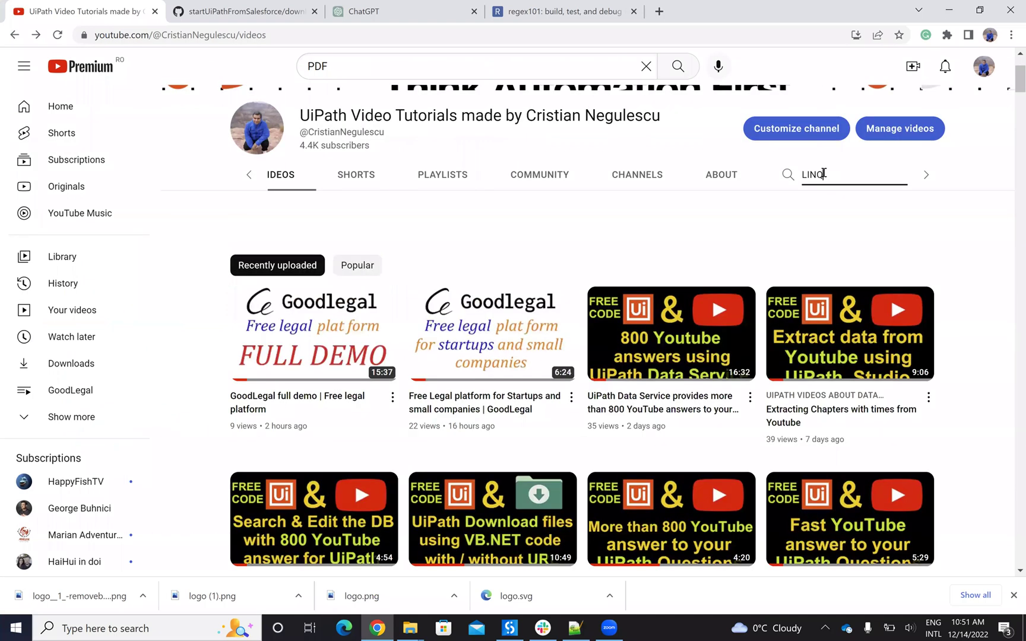
{"action": "key", "text": "ctrl+a"}
{"action": "type", "text": "formadata"}
{"action": "key", "text": "Return"}
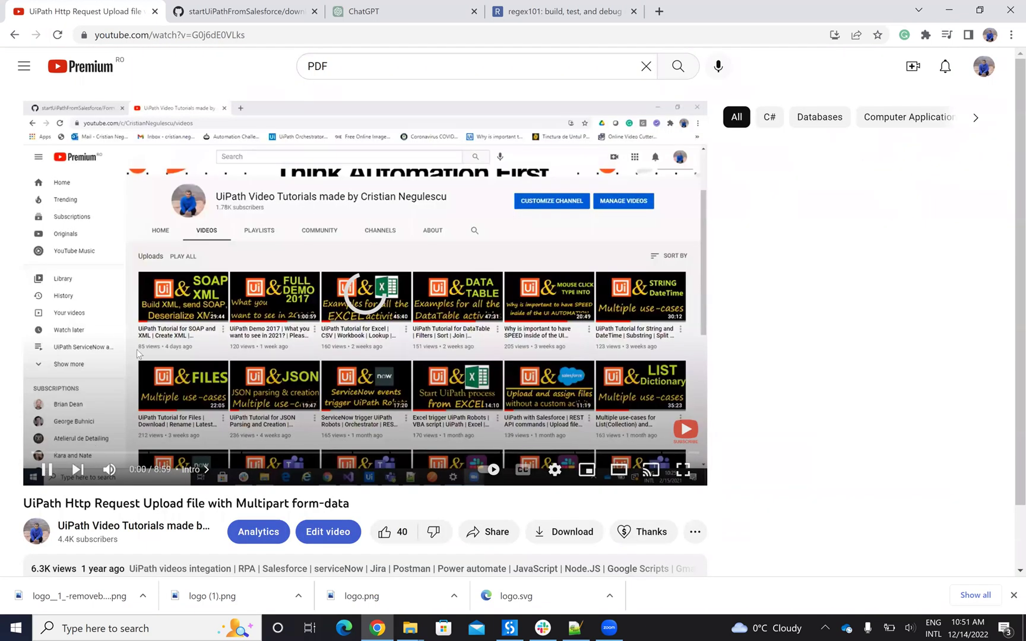
{"action": "scroll", "coordinate": [104, 345], "scroll_direction": "down", "scroll_amount": 5}
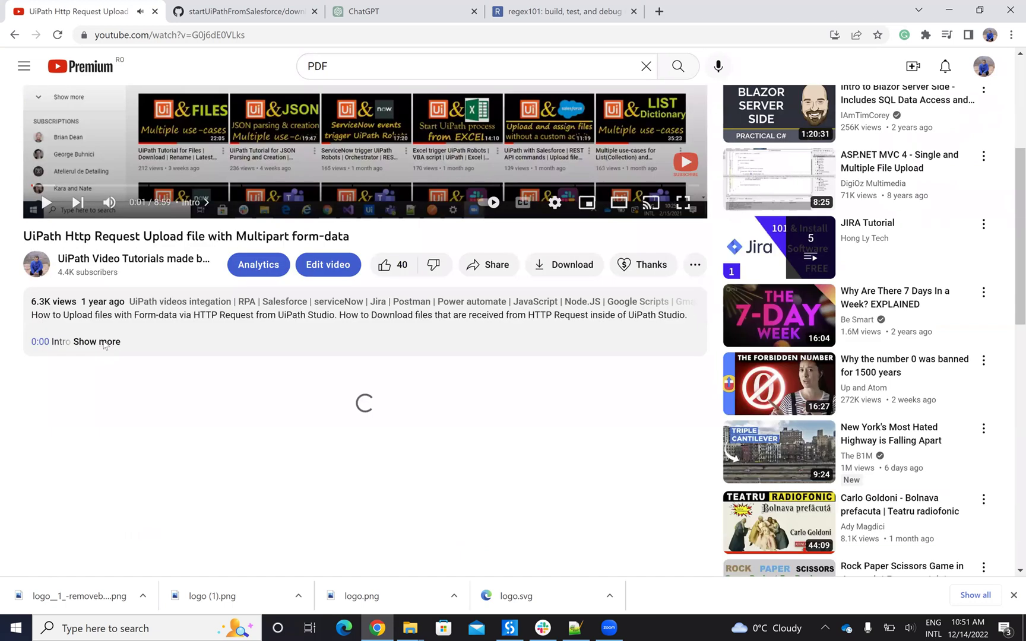
- Open the linked FormData.txt on GitHub, skim its code, then return to ChatGPT's C# answer
{"action": "left_click", "coordinate": [191, 502]}
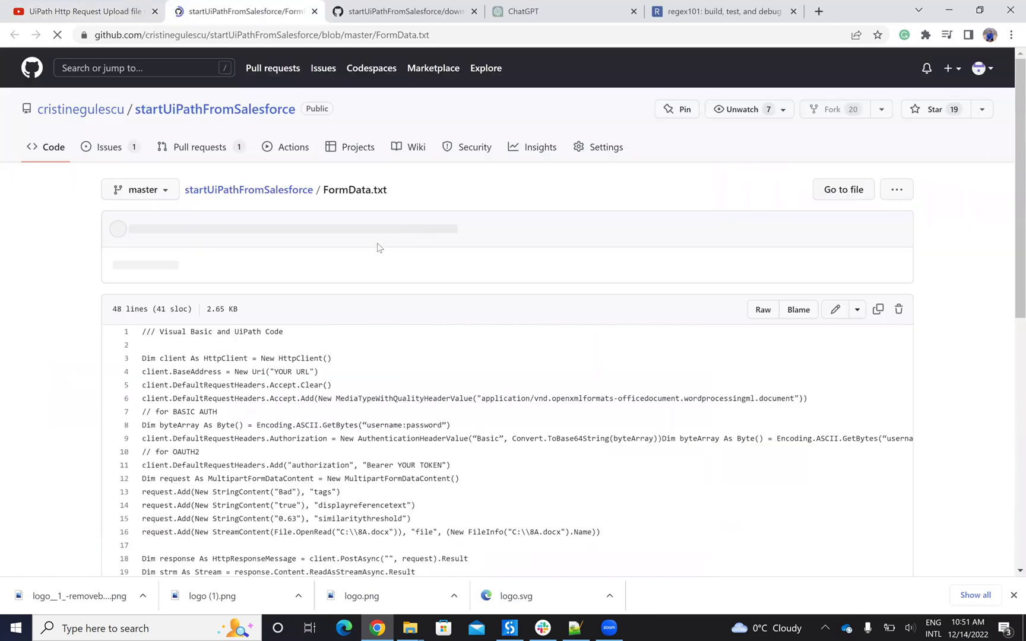
{"action": "scroll", "coordinate": [431, 280], "scroll_direction": "down", "scroll_amount": 2}
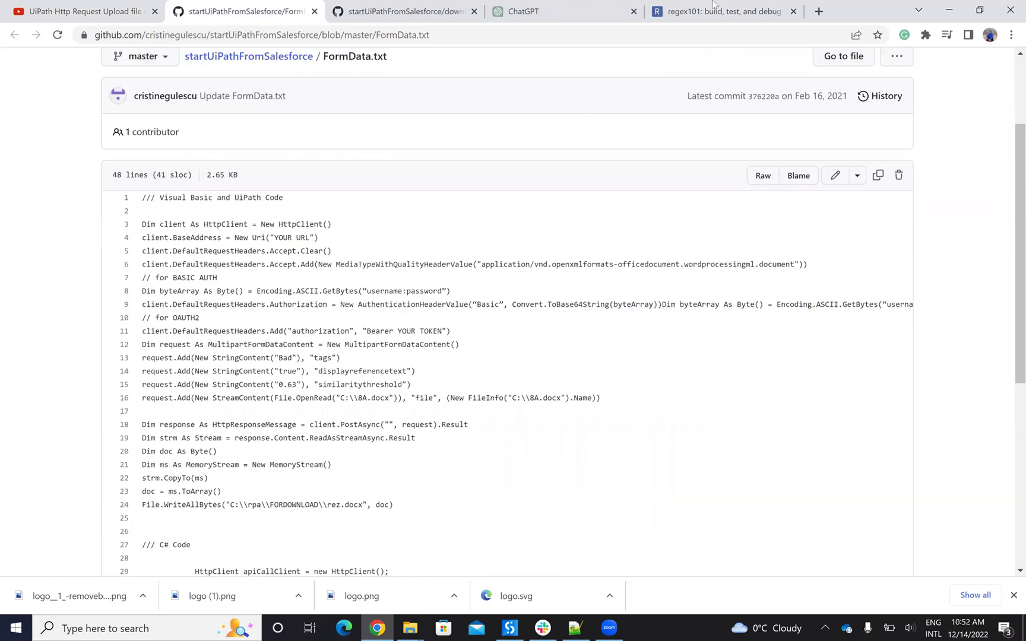
{"action": "left_click", "coordinate": [586, 12]}
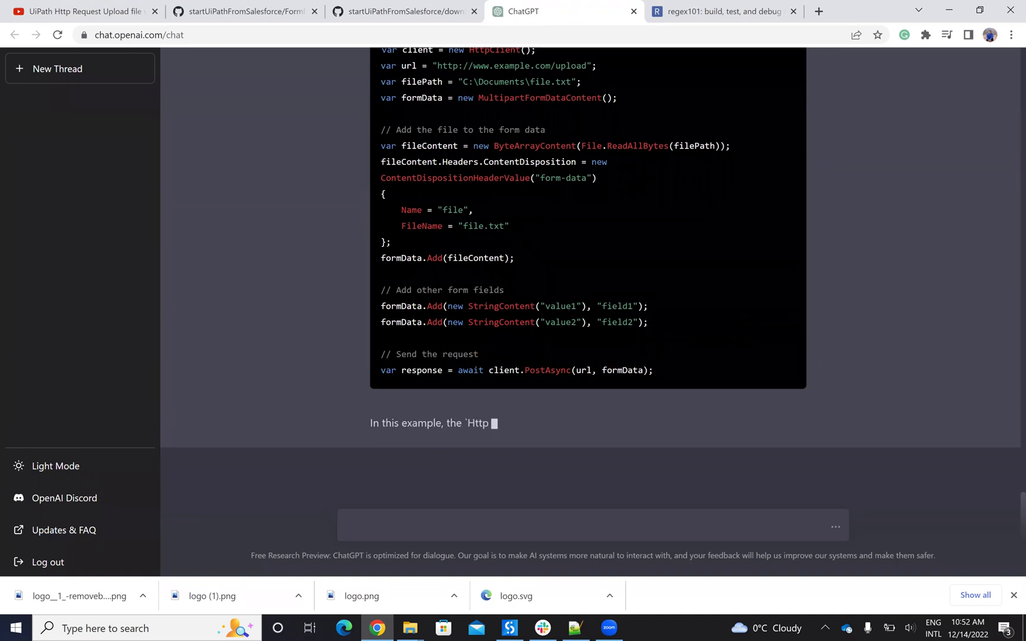
- Scroll through the streaming C# upload reply until it fails with a network error
{"action": "scroll", "coordinate": [494, 256], "scroll_direction": "up", "scroll_amount": 2}
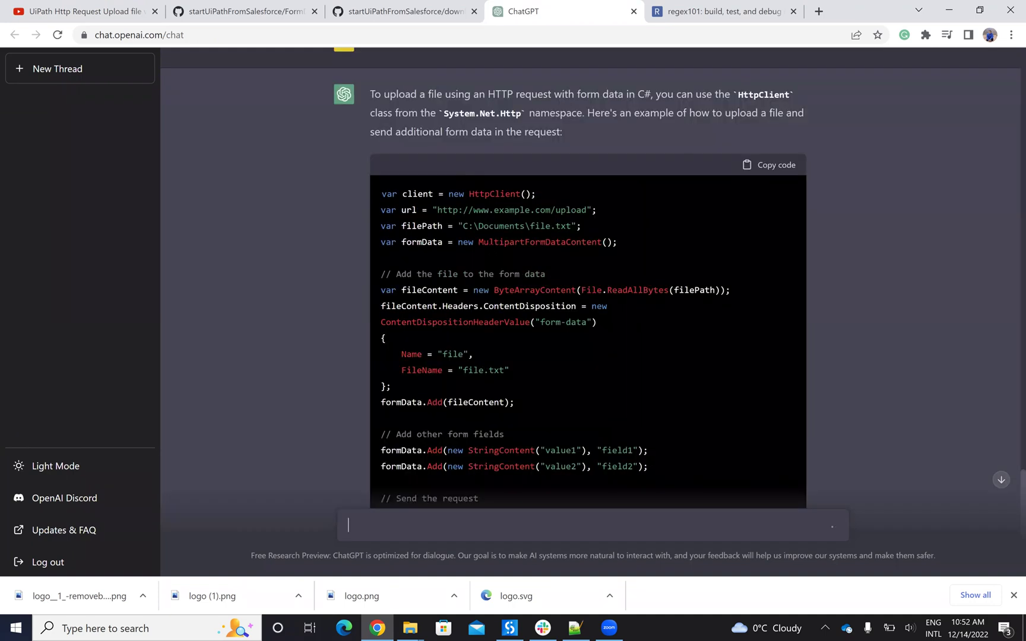
{"action": "scroll", "coordinate": [493, 249], "scroll_direction": "up", "scroll_amount": 2}
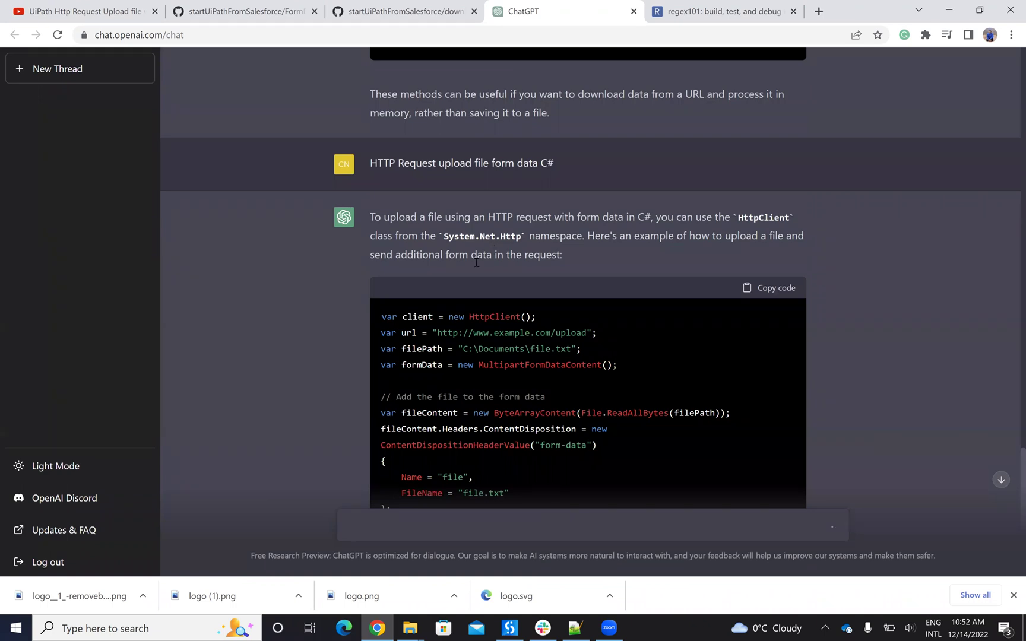
{"action": "scroll", "coordinate": [471, 270], "scroll_direction": "down", "scroll_amount": 1}
{"action": "scroll", "coordinate": [470, 275], "scroll_direction": "down", "scroll_amount": 3}
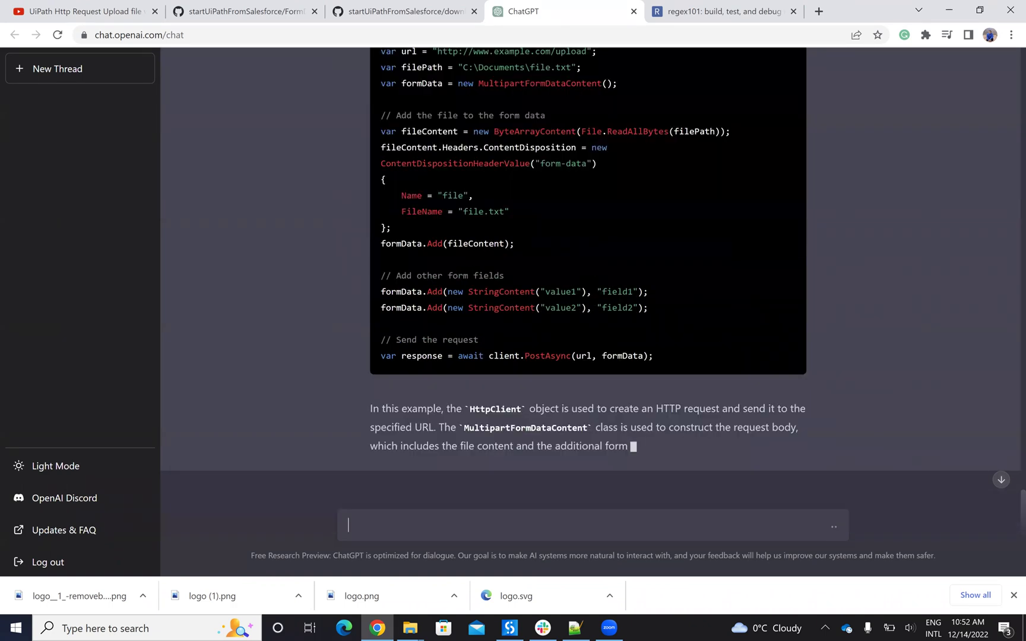
{"action": "scroll", "coordinate": [469, 273], "scroll_direction": "down", "scroll_amount": 1}
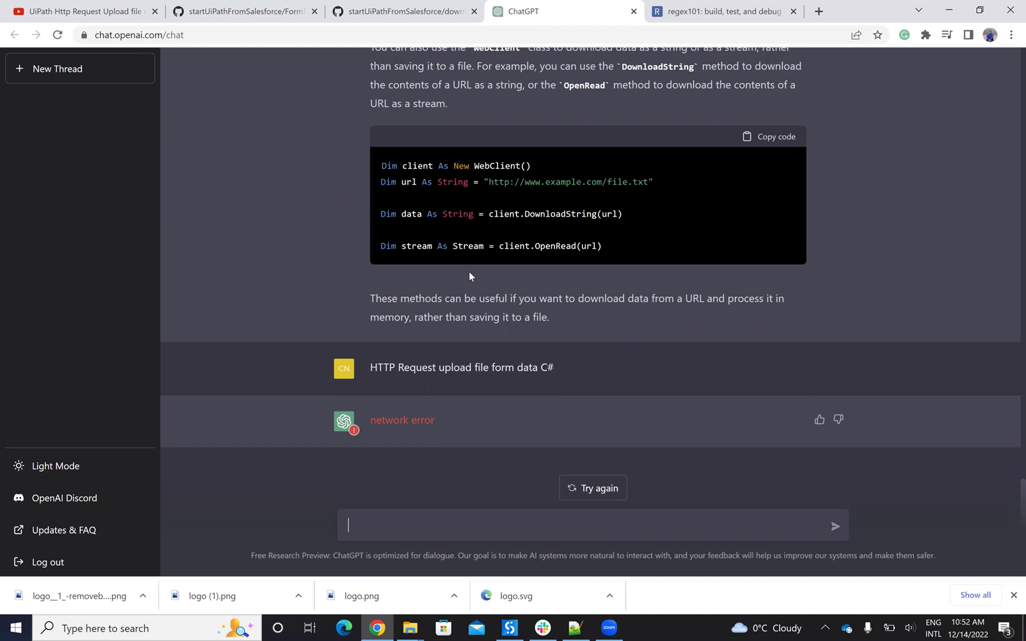
{"action": "scroll", "coordinate": [469, 279], "scroll_direction": "up", "scroll_amount": 3}
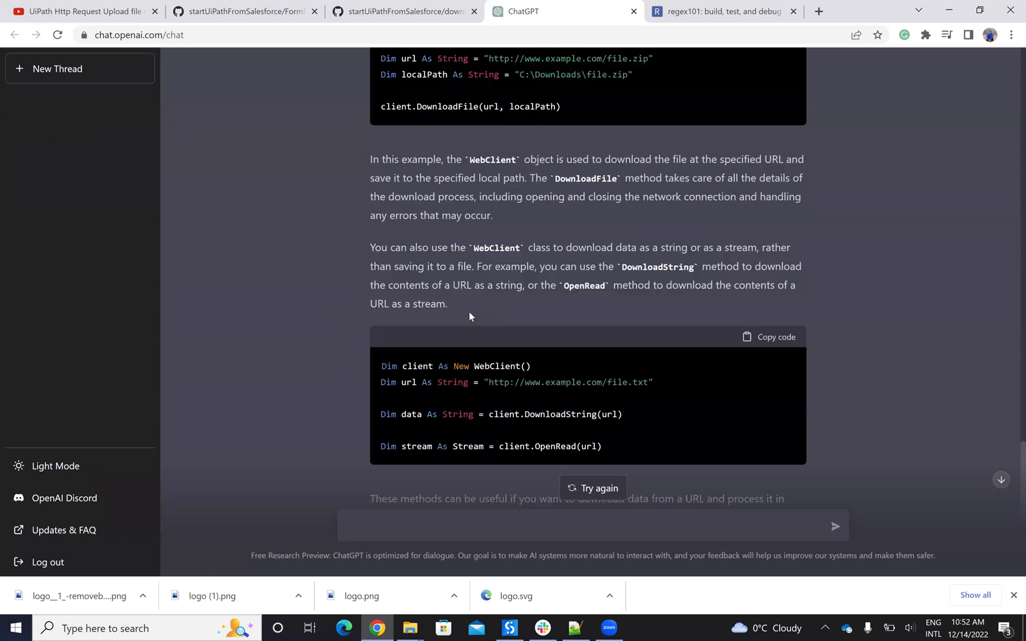
{"action": "scroll", "coordinate": [416, 326], "scroll_direction": "up", "scroll_amount": 1}
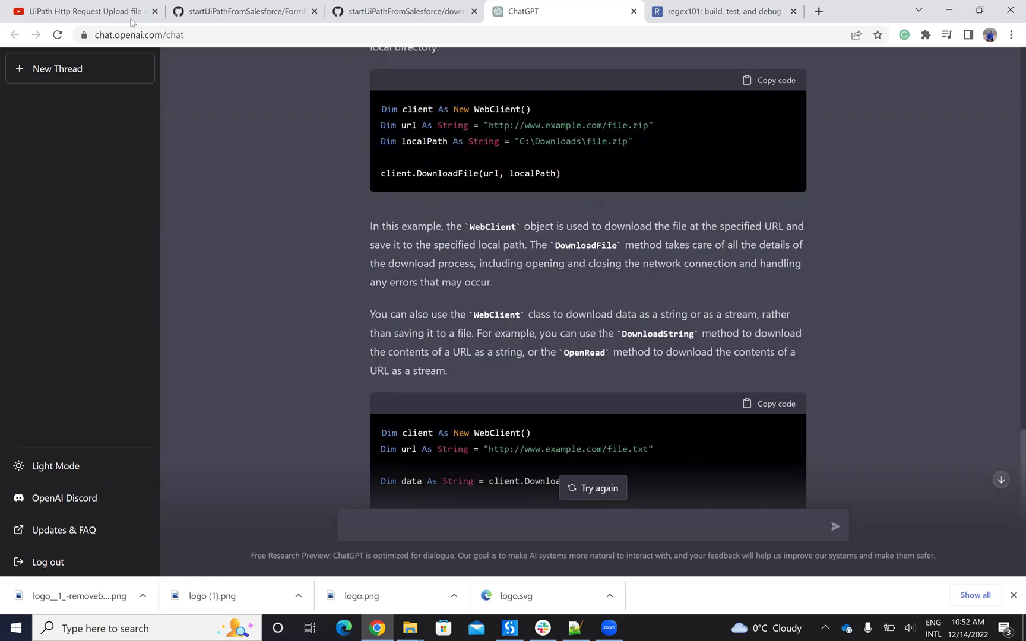
- Copy the JavaScript HTTP Request line from the Notepad++ prompt list and return to ChatGPT
{"action": "left_click", "coordinate": [89, 11]}
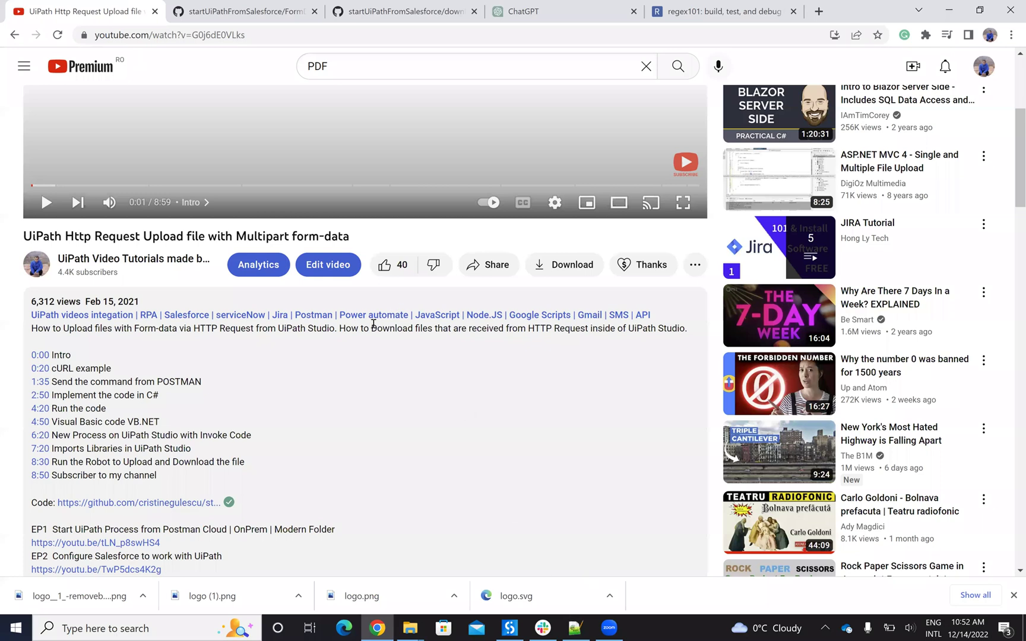
{"action": "key", "text": "alt+Tab"}
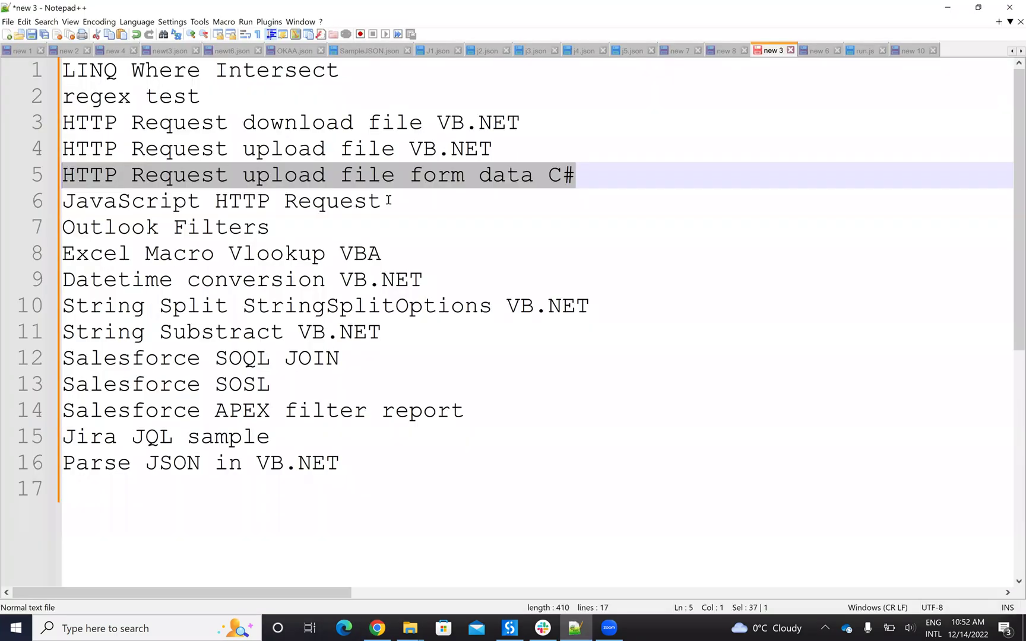
{"action": "key", "text": "Down"}
{"action": "key", "text": "End"}
{"action": "key", "text": "shift+Home"}
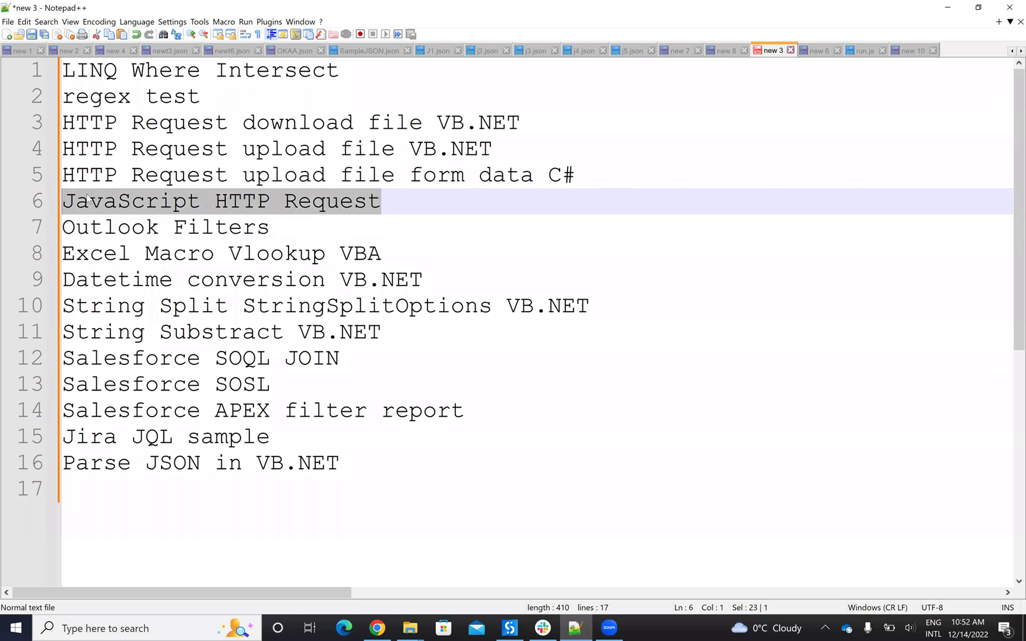
{"action": "right_click", "coordinate": [89, 201]}
{"action": "left_click", "coordinate": [114, 218]}
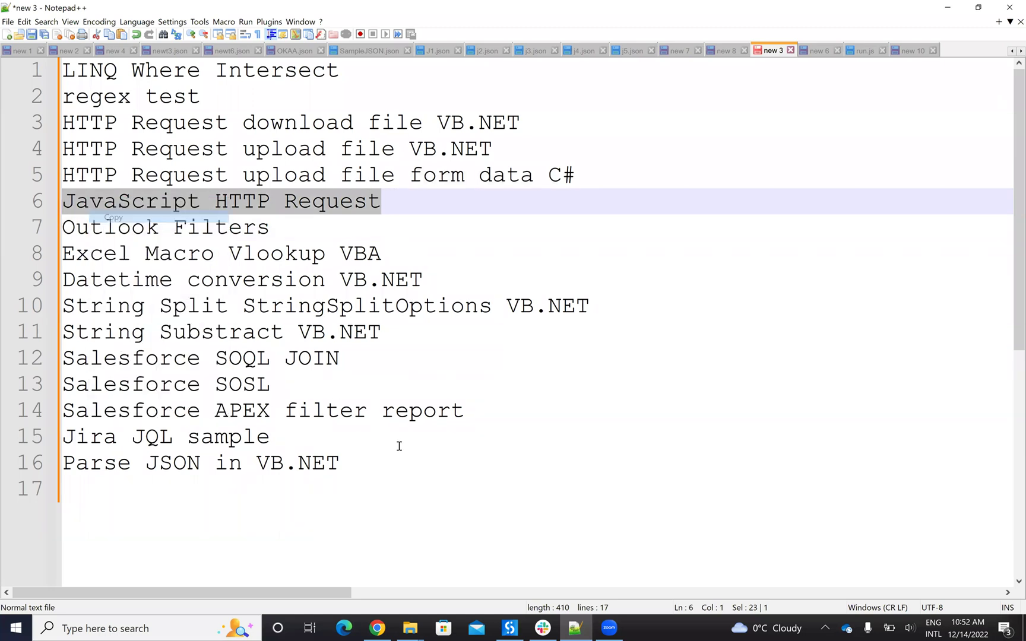
{"action": "left_click", "coordinate": [378, 626]}
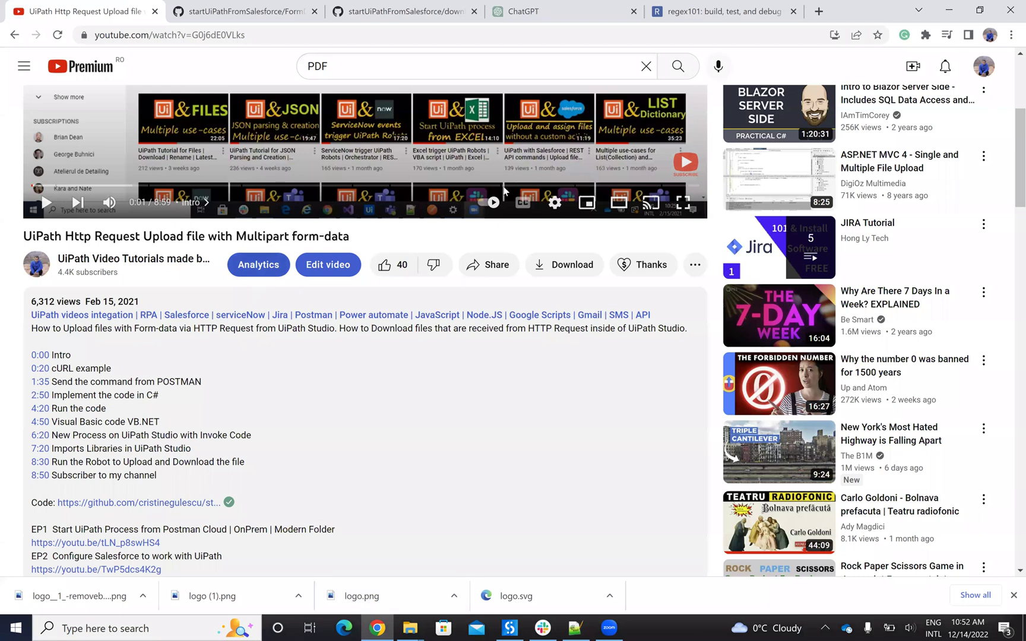
{"action": "key", "text": "ctrl+4"}
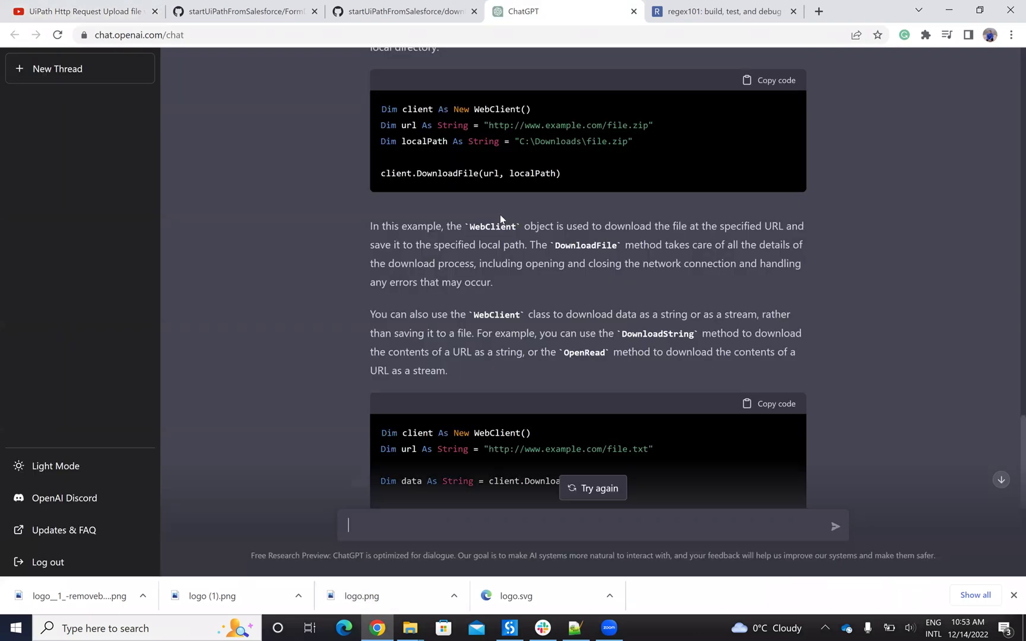
- Jump to the conversation's end, close the regex101 tab, await the XMLHttpRequest answer, then show Notepad++
{"action": "left_click", "coordinate": [1001, 480]}
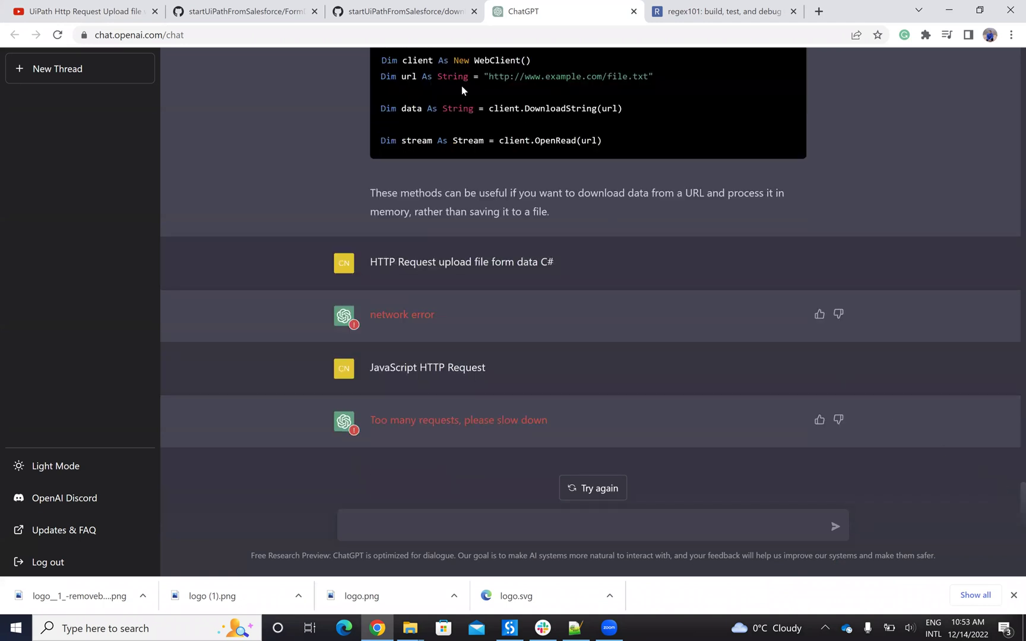
{"action": "middle_click", "coordinate": [647, 12]}
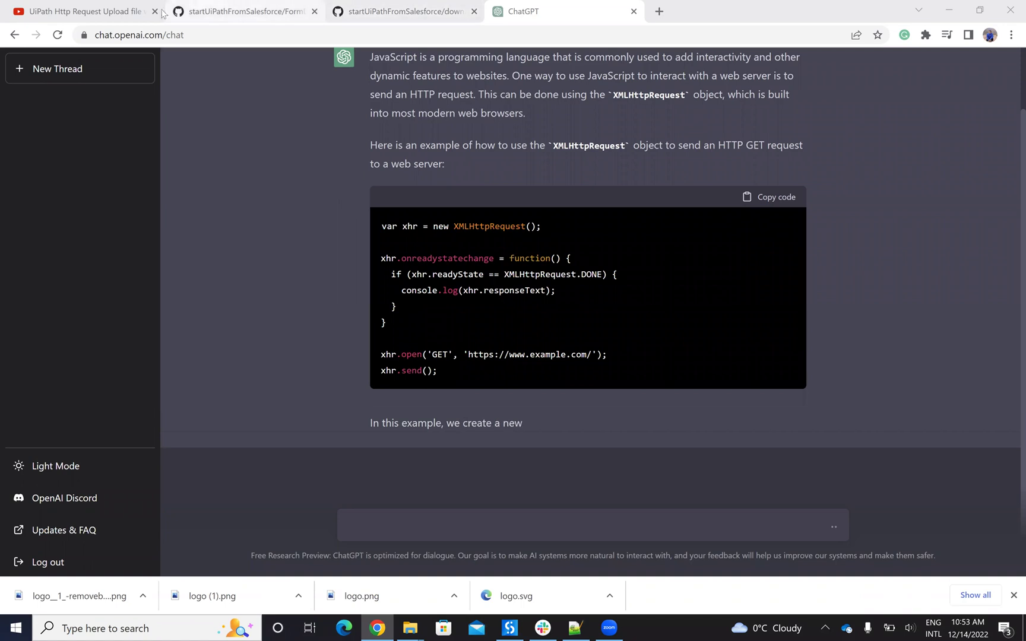
{"action": "left_click", "coordinate": [573, 628]}
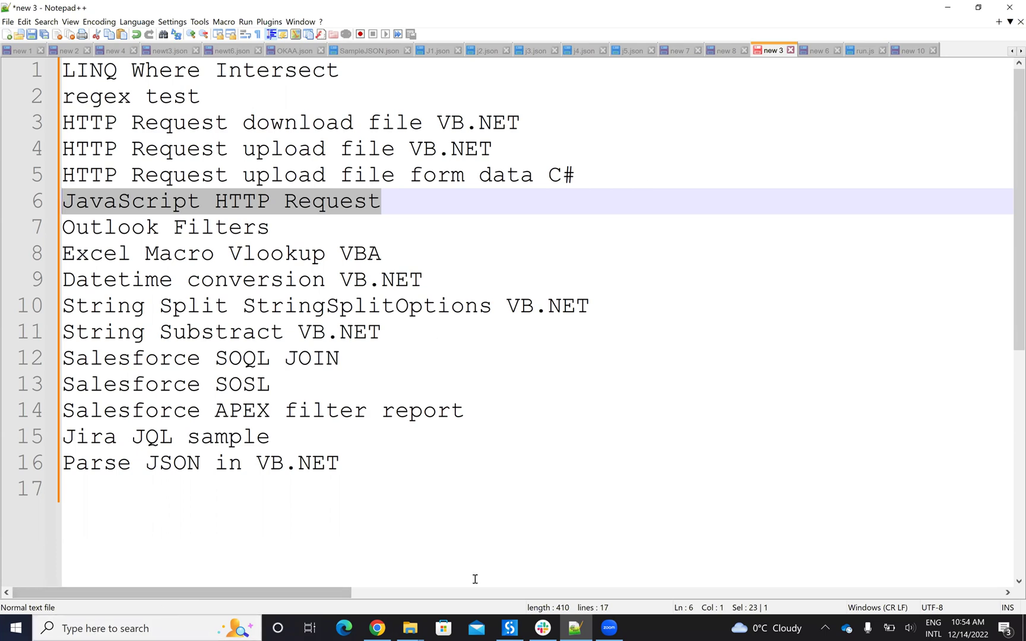
- Search Studio's activities for Outlook ('ou'), then minimize Studio and bring ChatGPT forward
{"action": "left_click", "coordinate": [509, 628]}
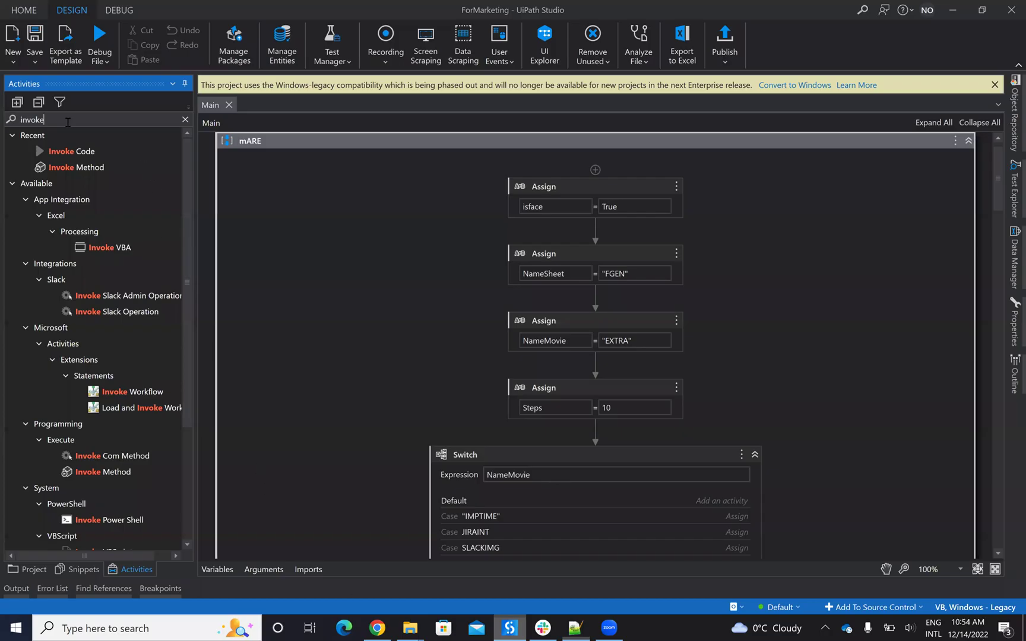
{"action": "left_click_drag", "start_coordinate": [54, 118], "coordinate": [2, 122]}
{"action": "type", "text": "outlook"}
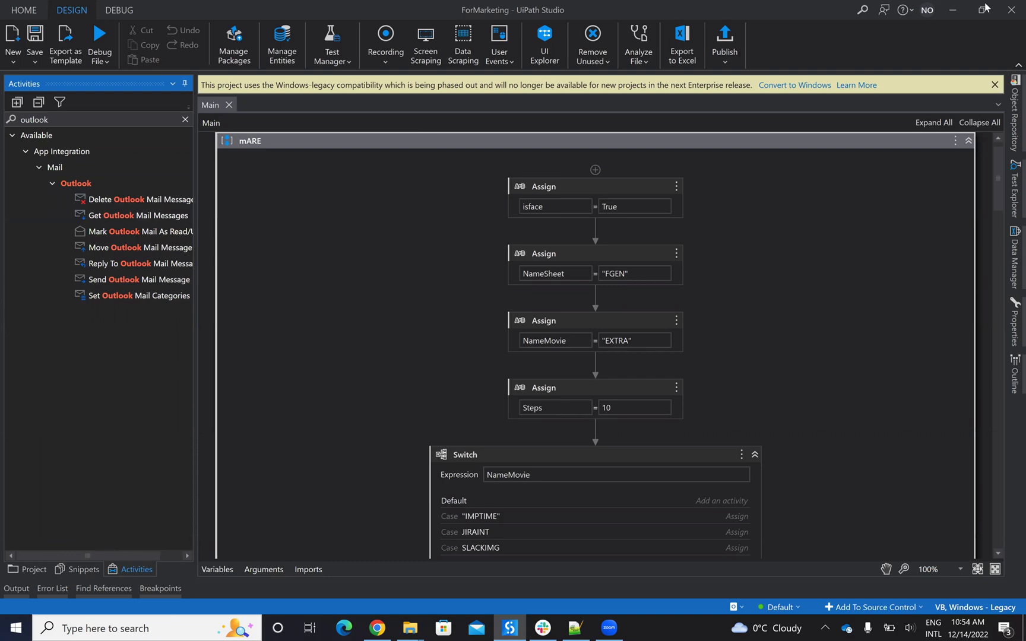
{"action": "left_click", "coordinate": [952, 9]}
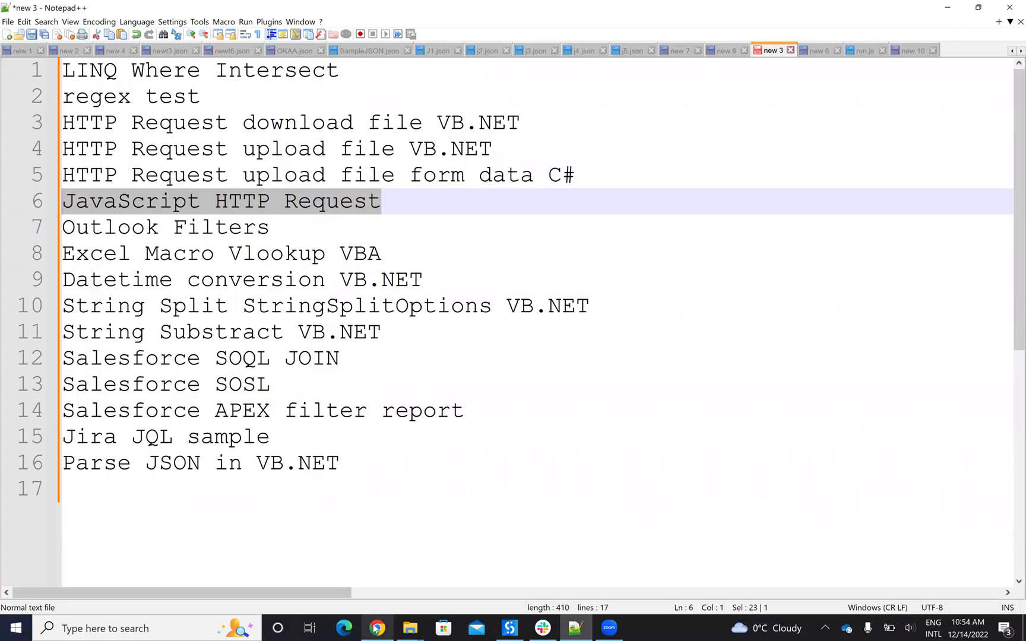
{"action": "left_click", "coordinate": [376, 627]}
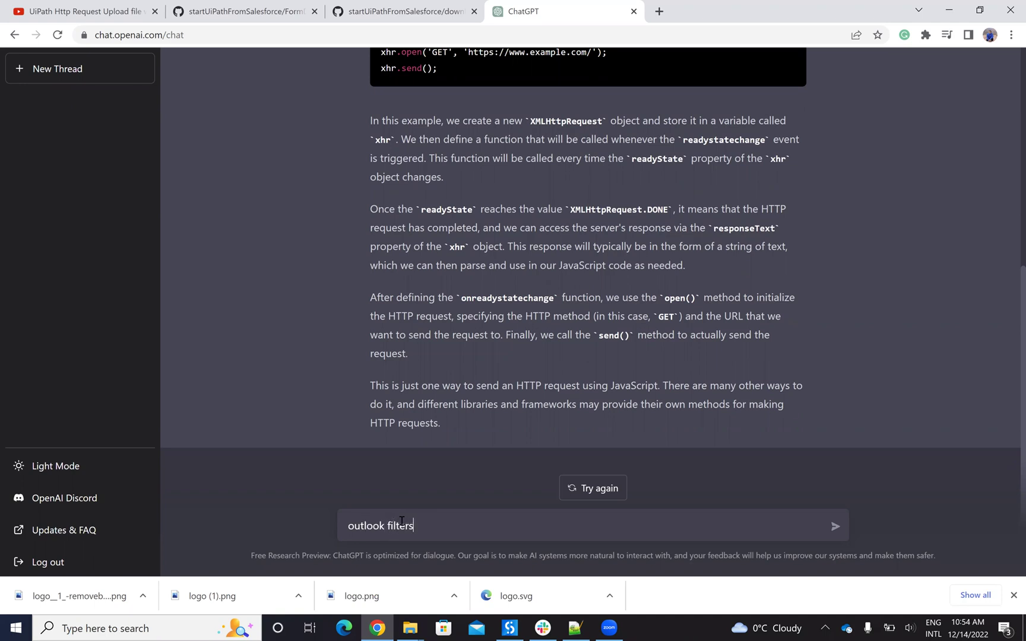
- Send 'outlook filters' and get the Rules and Alerts walkthrough, then bring up Notepad++
{"action": "key", "text": "Return"}
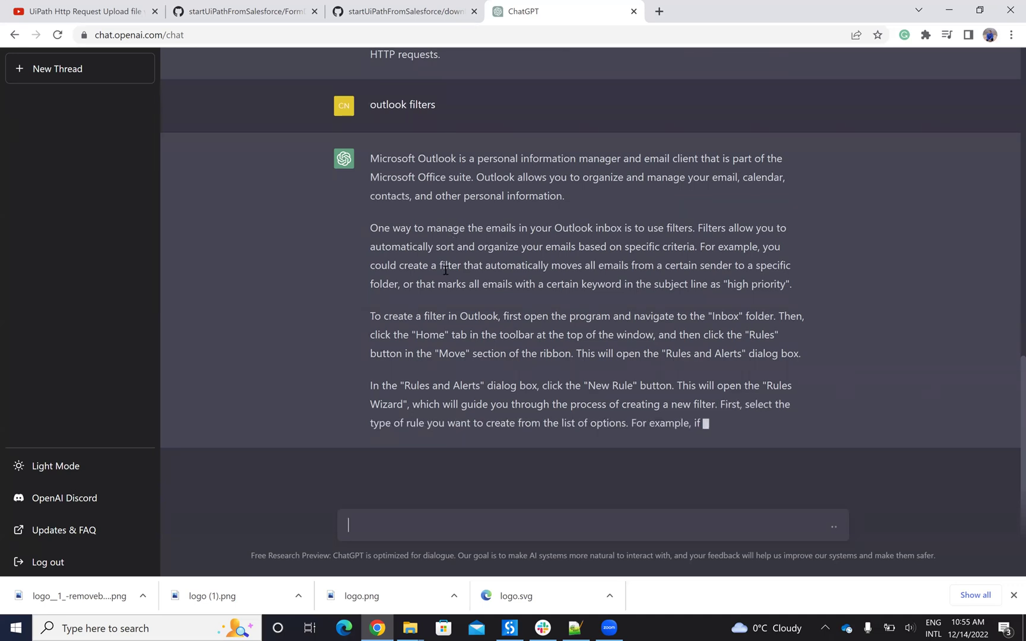
{"action": "left_click", "coordinate": [570, 627]}
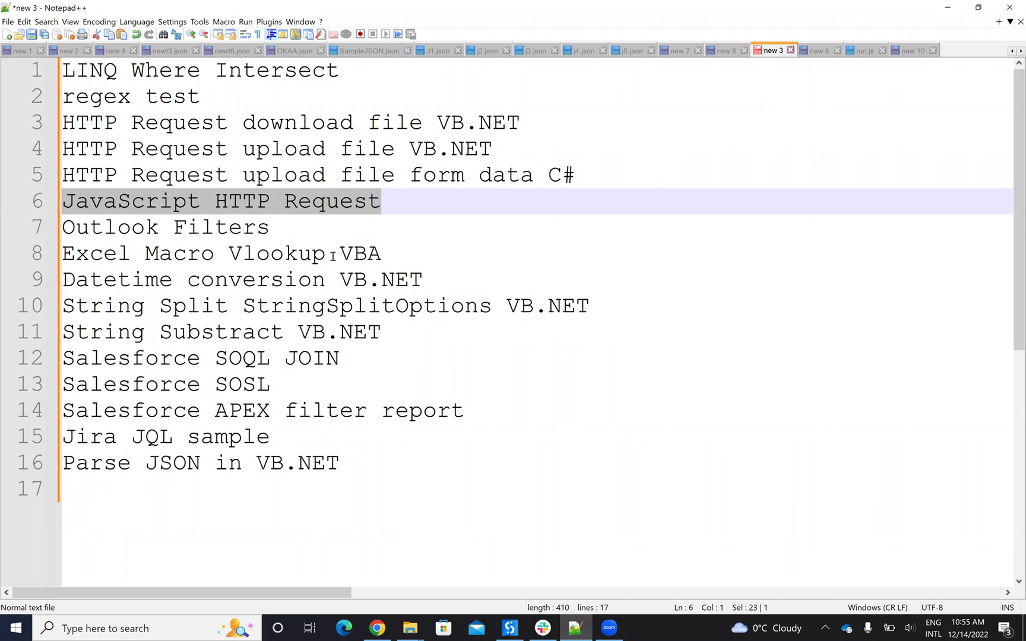
- Ask ChatGPT 'Outlook Filters code samole', replacing the previously pasted prompt
{"action": "left_click", "coordinate": [952, 6]}
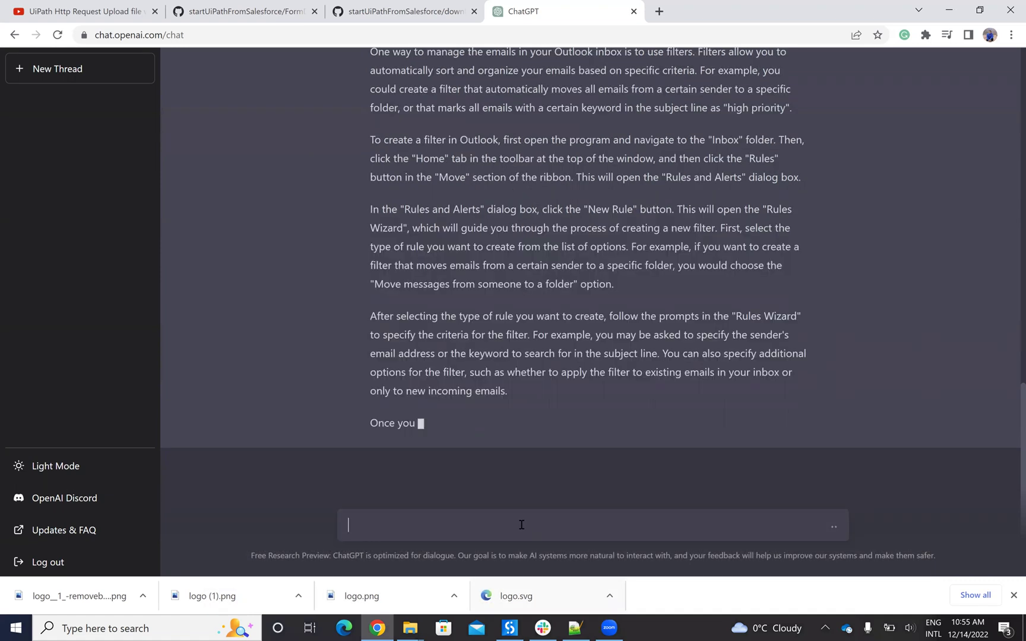
{"action": "key", "text": "ctrl+v"}
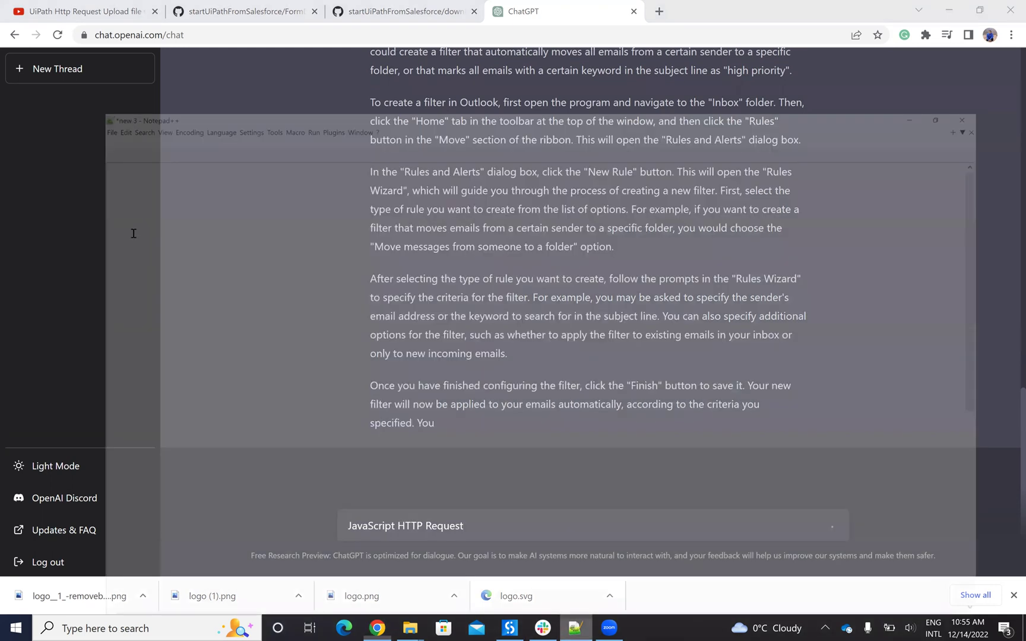
{"action": "left_click_drag", "start_coordinate": [282, 224], "coordinate": [47, 226]}
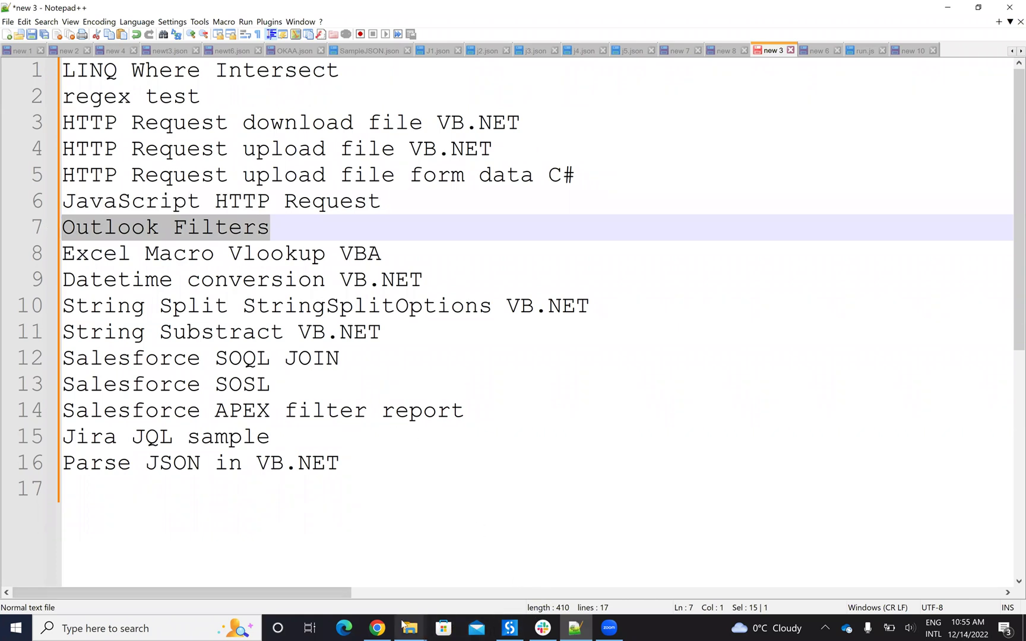
{"action": "left_click", "coordinate": [380, 628]}
{"action": "left_click_drag", "start_coordinate": [459, 524], "coordinate": [274, 525]}
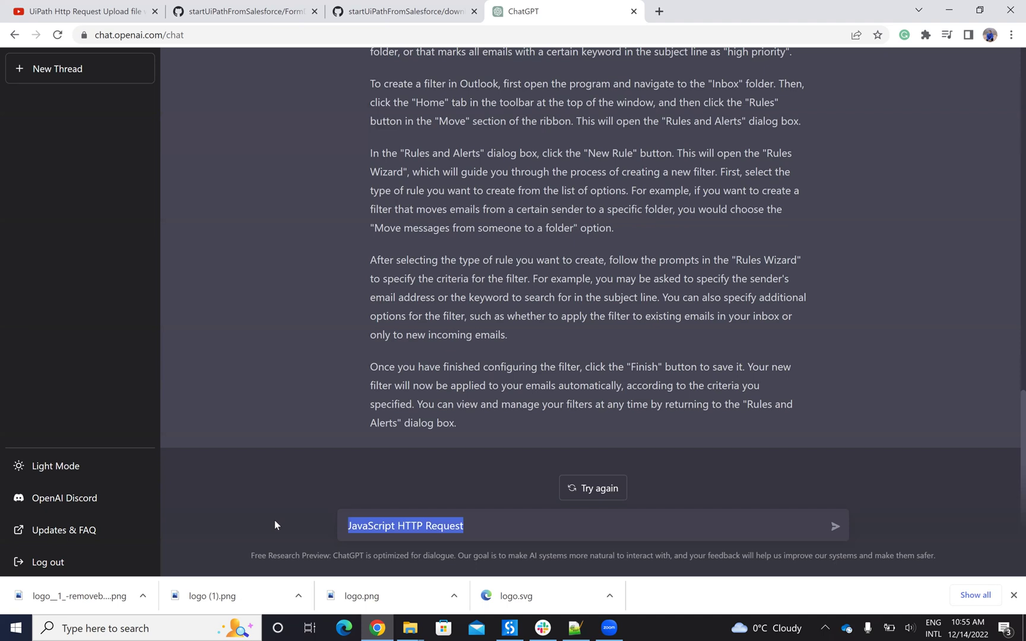
{"action": "key", "text": "ctrl+v"}
{"action": "type", "text": "c"}
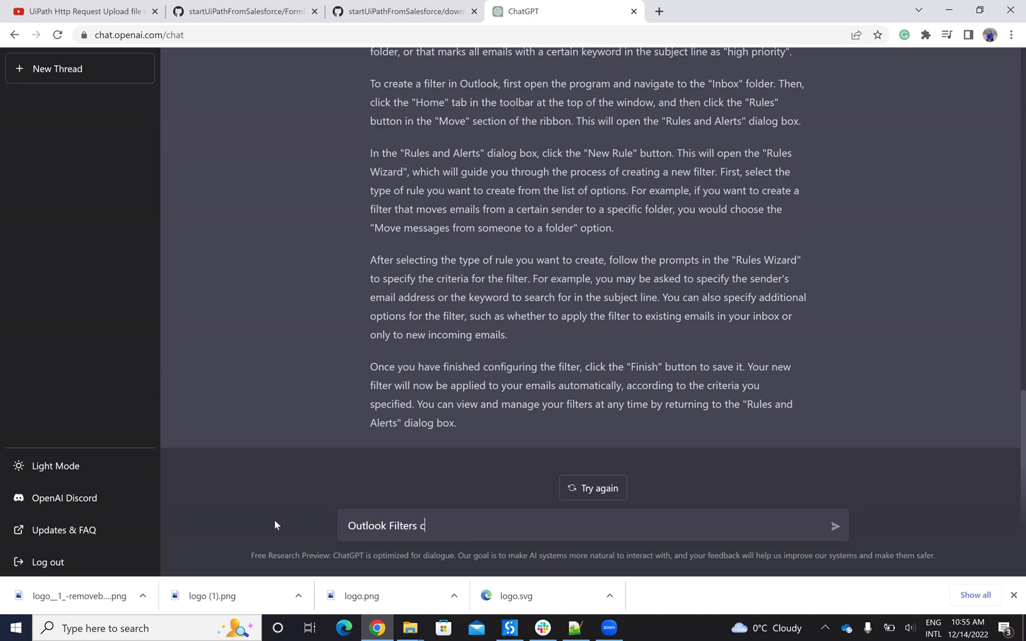
{"action": "type", "text": "ode "}
{"action": "type", "text": "samo"}
{"action": "type", "text": "le"}
{"action": "key", "text": "Return"}
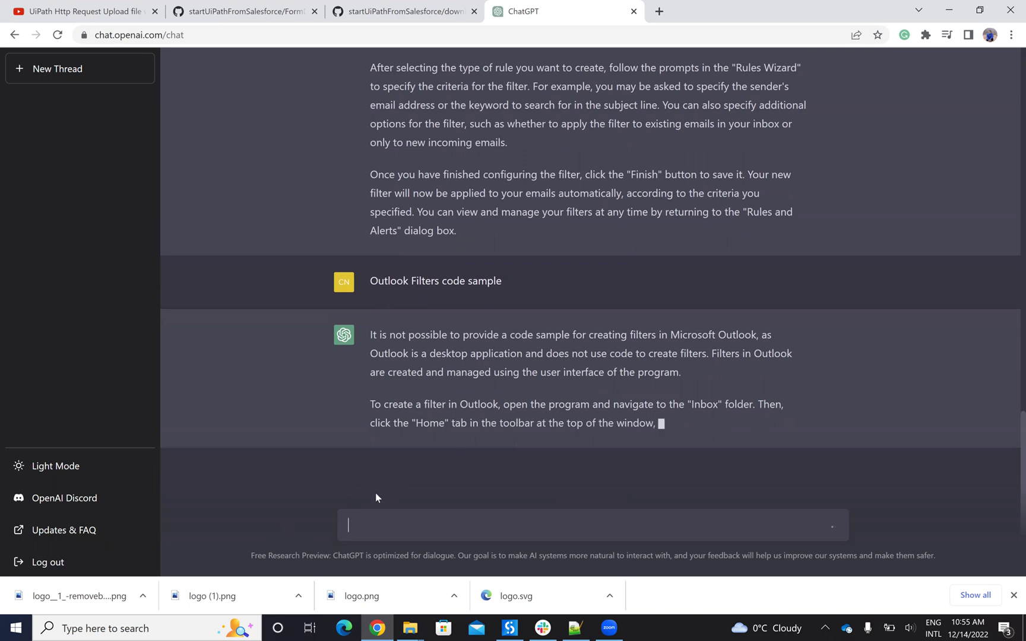
- Copy the Datetime conversion VB.NET line from Notepad++ and return to ChatGPT
{"action": "left_click", "coordinate": [567, 627]}
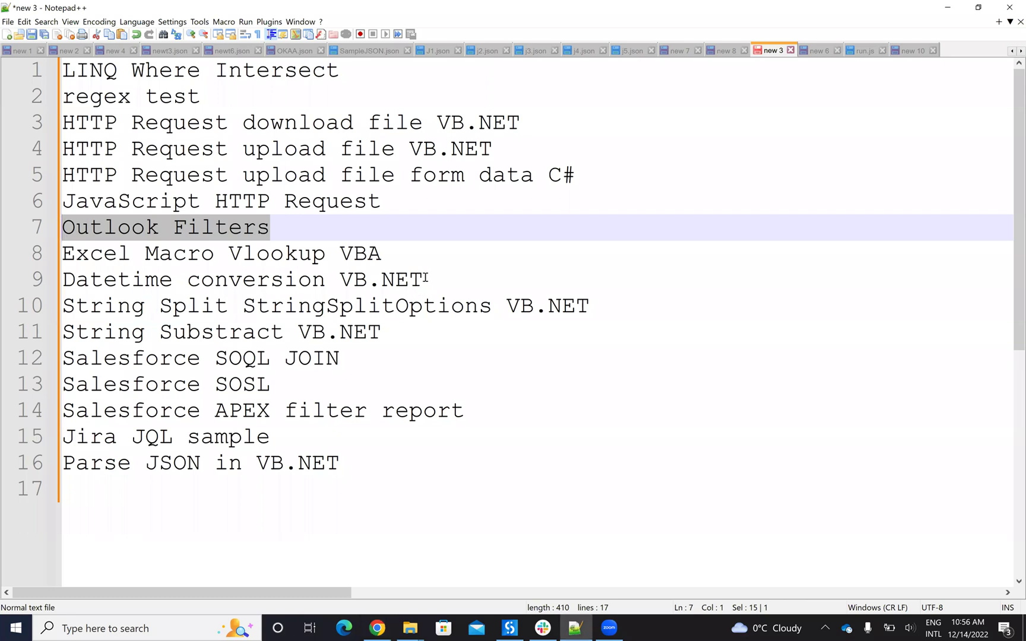
{"action": "left_click_drag", "start_coordinate": [423, 279], "coordinate": [61, 278]}
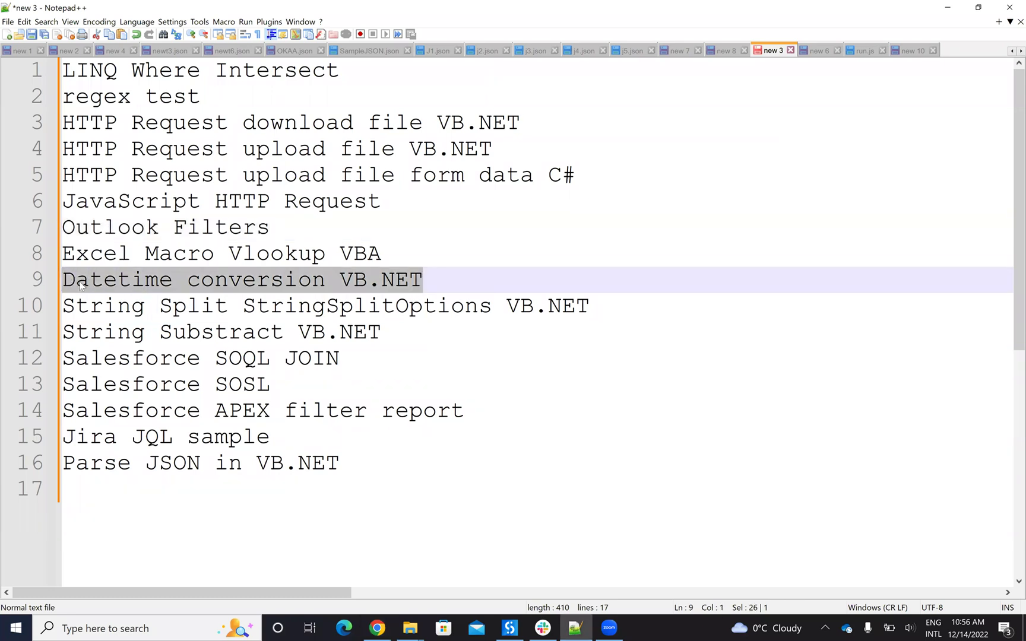
{"action": "right_click", "coordinate": [80, 283]}
{"action": "left_click", "coordinate": [105, 301]}
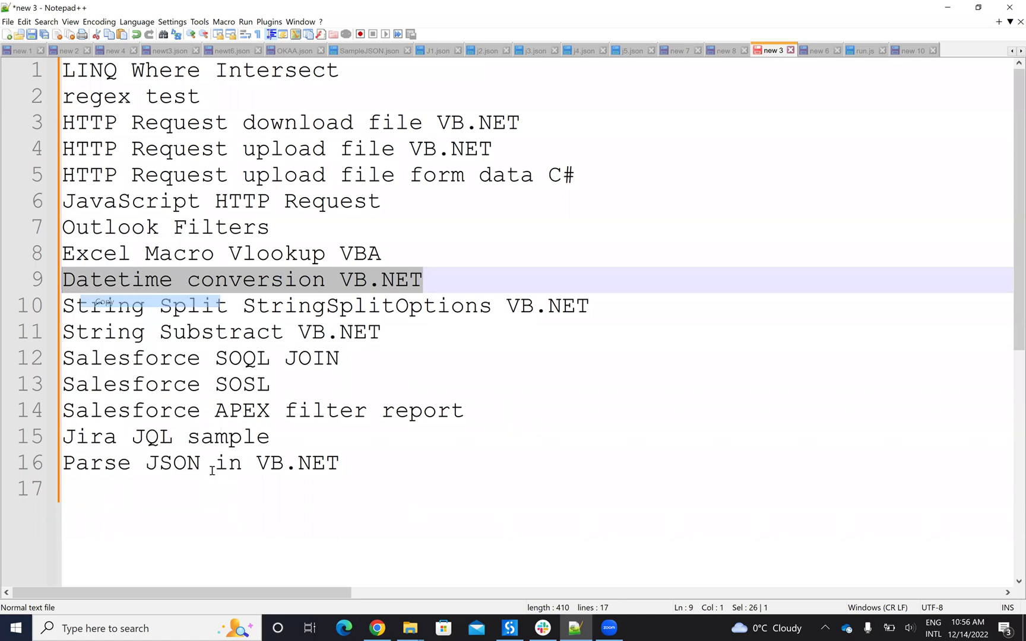
{"action": "left_click", "coordinate": [377, 627]}
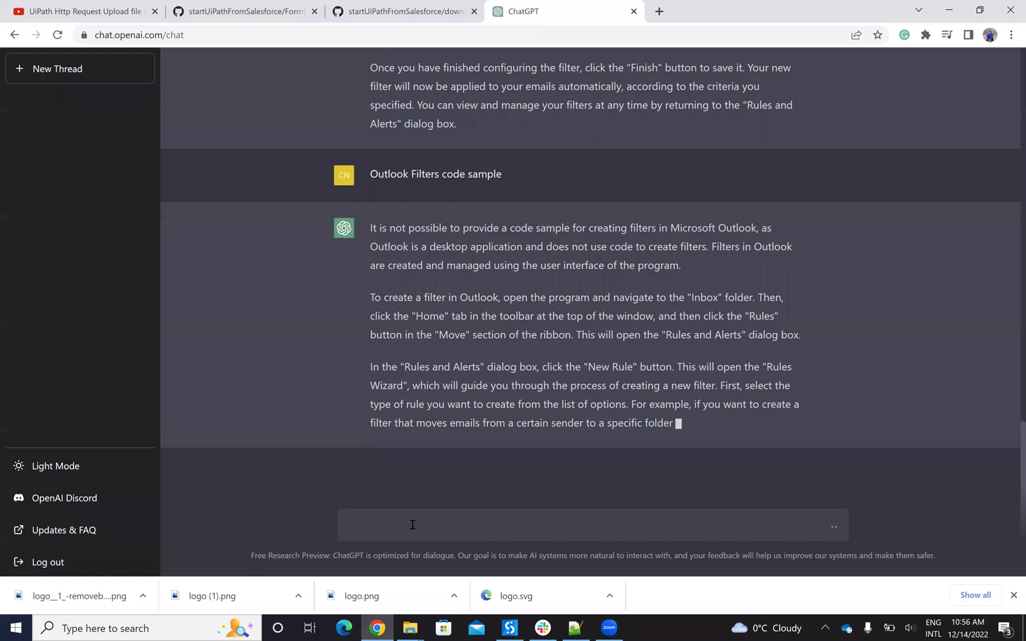
- Send 'Datetime conversion VB.NET' and get the ToString("yyyy-MM-dd HH:mm:ss") example, then show Notepad++
{"action": "key", "text": "ctrl+v"}
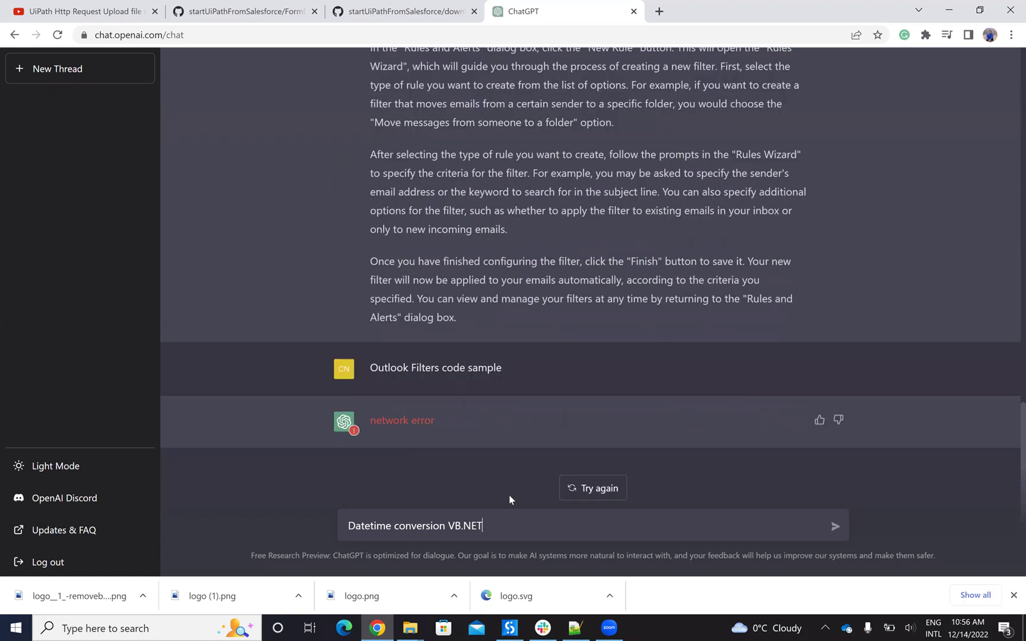
{"action": "key", "text": "Return"}
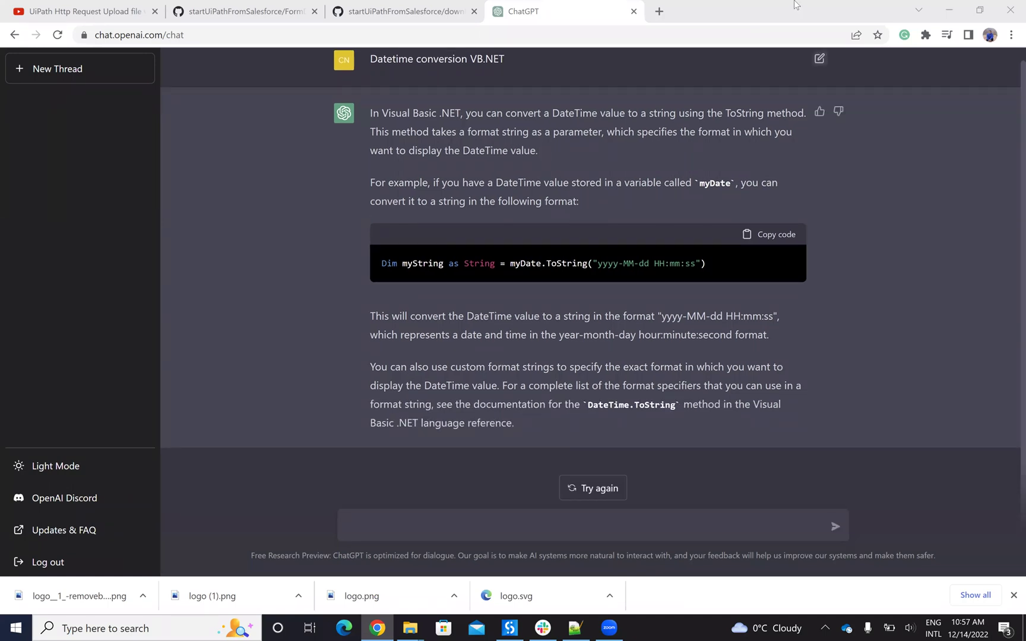
{"action": "left_click", "coordinate": [573, 628]}
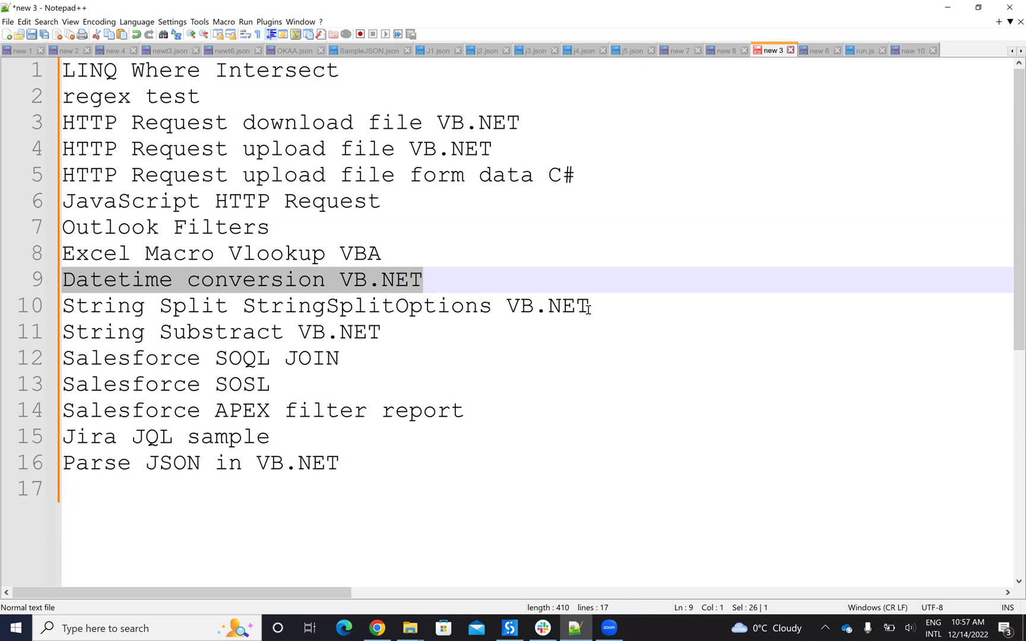
- Send 'String Split StringSplitOptions VB.NET' to ChatGPT for a RemoveEmptyEntries example, then show Notepad++
{"action": "left_click_drag", "start_coordinate": [590, 306], "coordinate": [65, 319]}
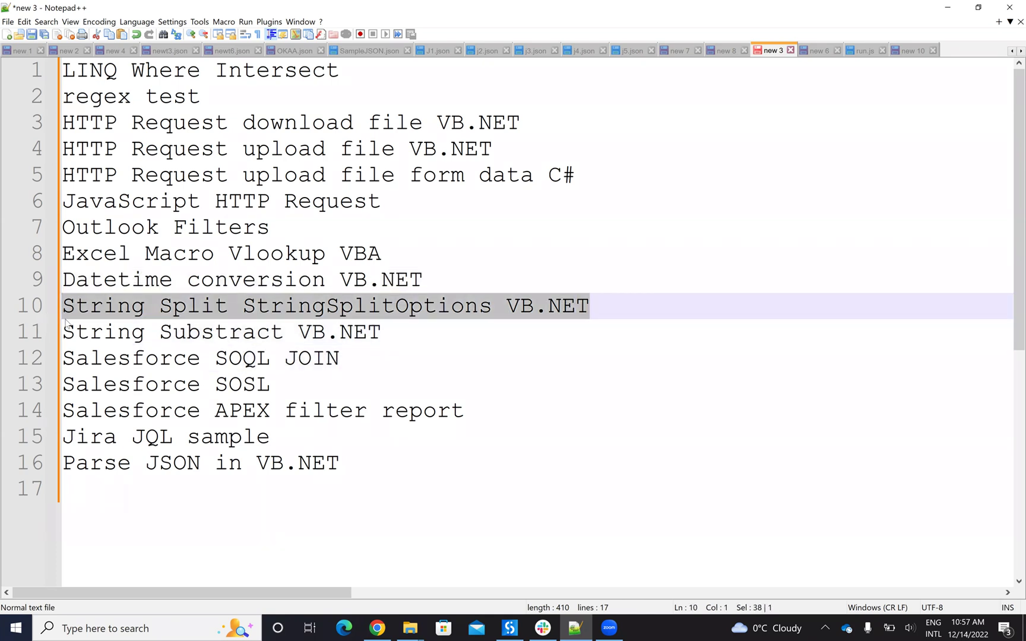
{"action": "right_click", "coordinate": [71, 317]}
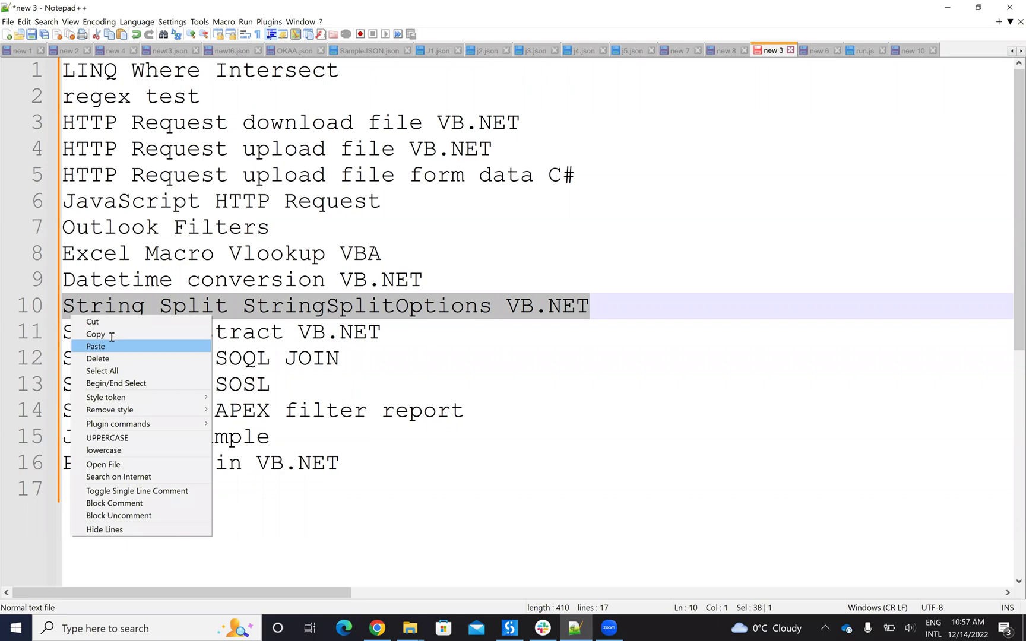
{"action": "left_click", "coordinate": [112, 336]}
{"action": "left_click", "coordinate": [380, 627]}
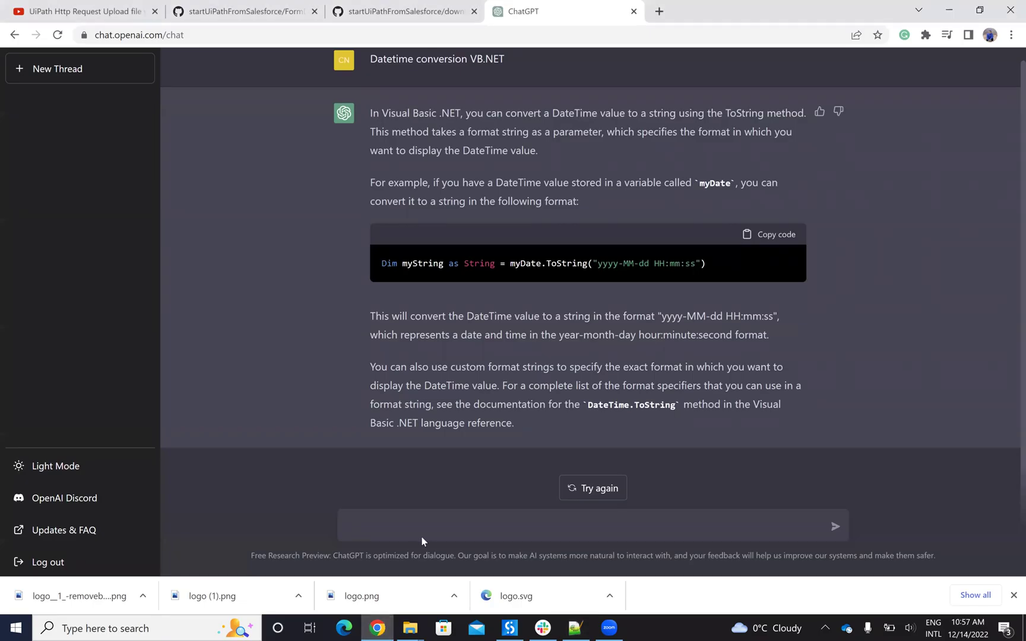
{"action": "type", "text": "String Split StringSplitOptions VB.NET"}
{"action": "key", "text": "Return"}
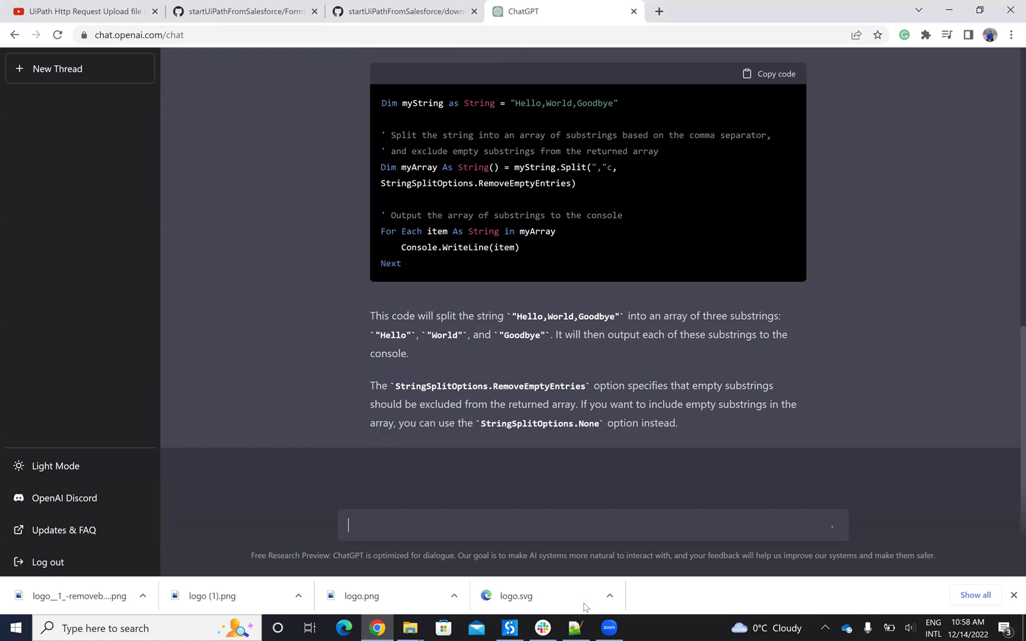
{"action": "left_click", "coordinate": [584, 627]}
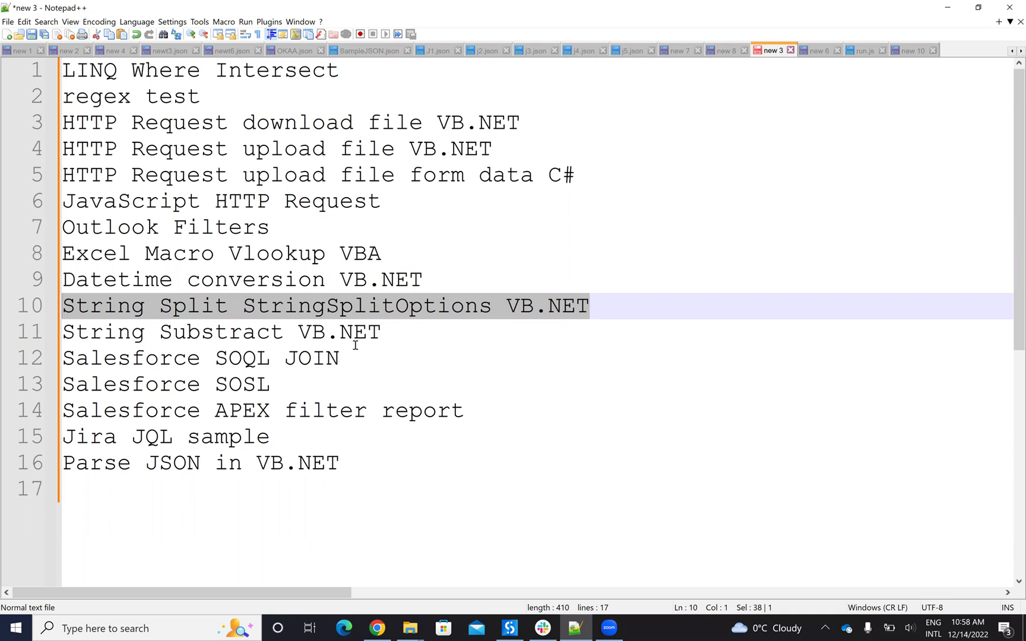
- Send the 'Salesforce SOQL JOIN' line from Notepad++ to ChatGPT, resending it after the error
{"action": "left_click_drag", "start_coordinate": [344, 357], "coordinate": [68, 357]}
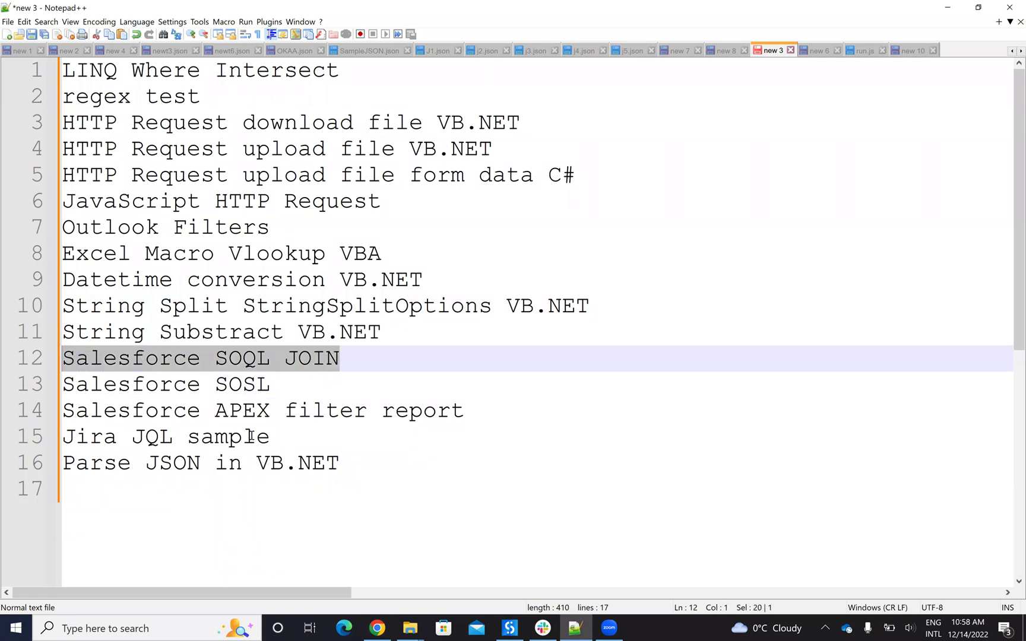
{"action": "left_click", "coordinate": [380, 629]}
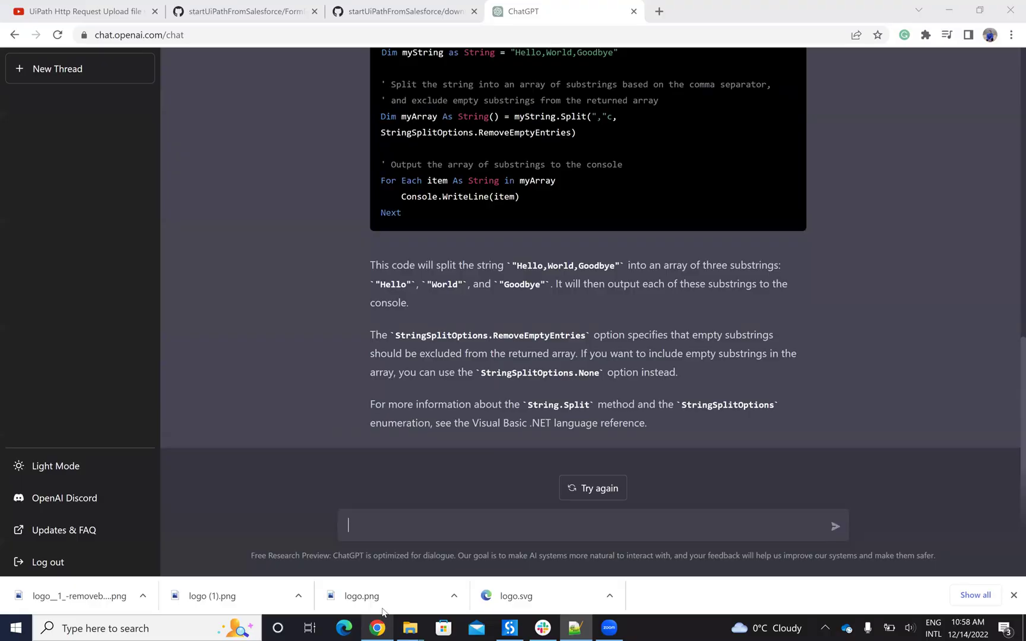
{"action": "left_click", "coordinate": [379, 525]}
{"action": "key", "text": "ctrl+v"}
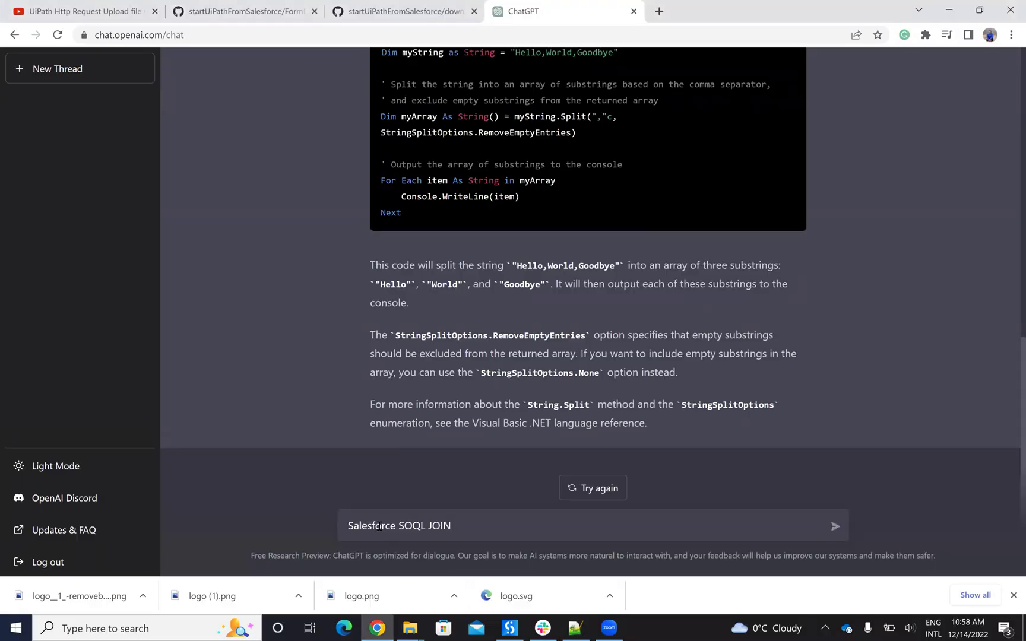
{"action": "key", "text": "Return"}
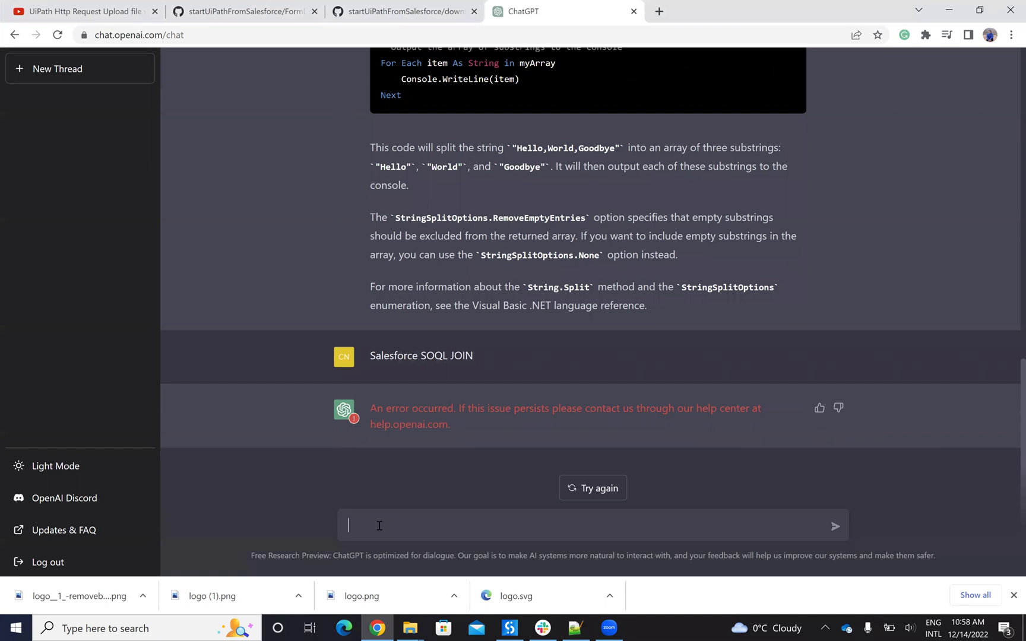
{"action": "key", "text": "ctrl+v"}
{"action": "key", "text": "Return"}
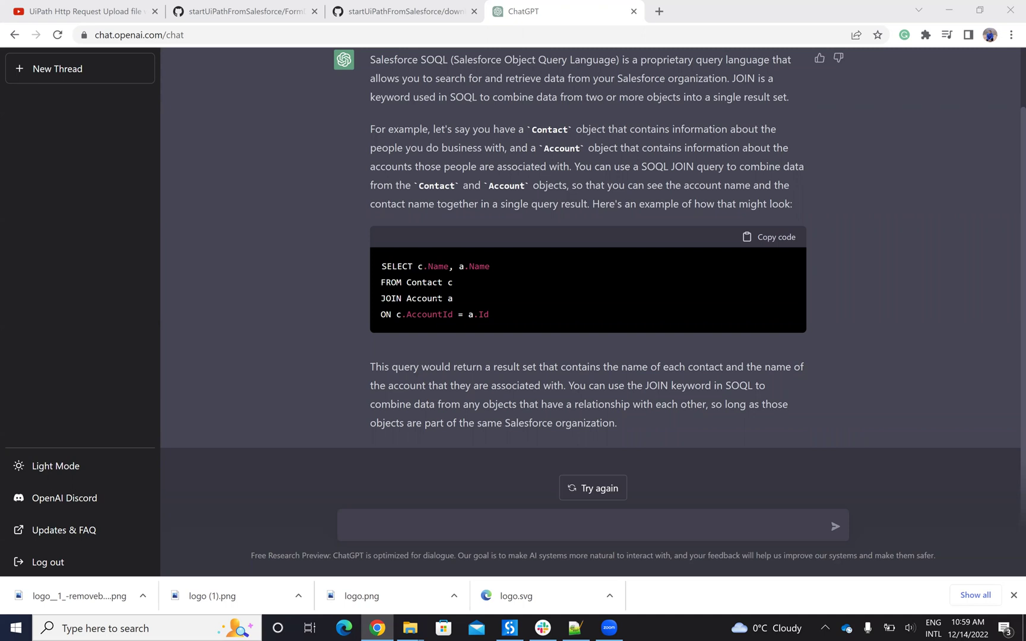
{"action": "left_click", "coordinate": [575, 628]}
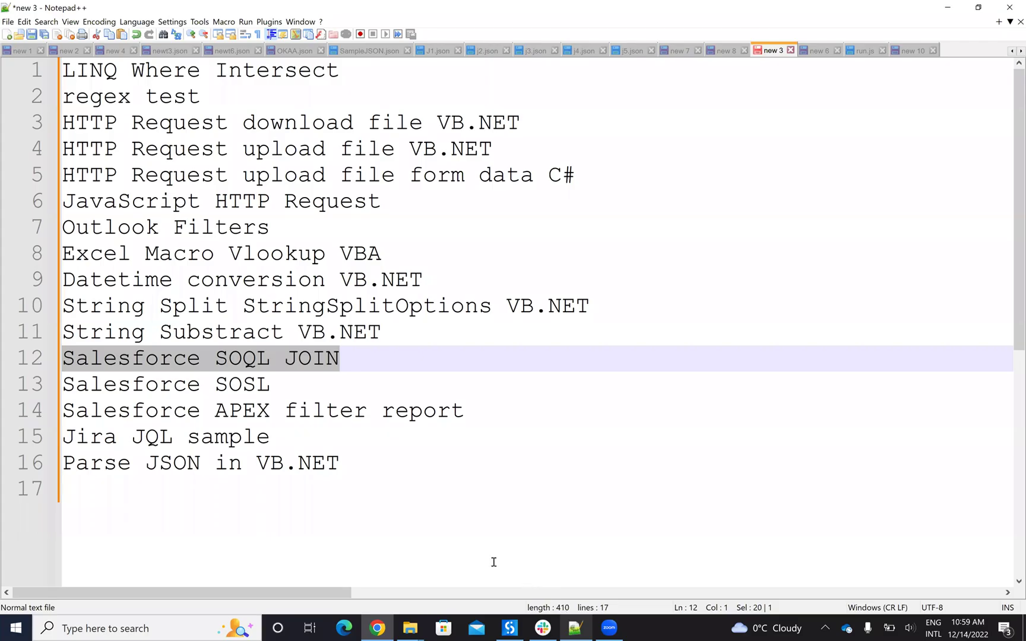
- Copy the 'Salesforce SOSL' line (line 13) from Notepad++ and send it to ChatGPT
{"action": "left_click_drag", "start_coordinate": [270, 387], "coordinate": [67, 387]}
{"action": "right_click", "coordinate": [67, 387]}
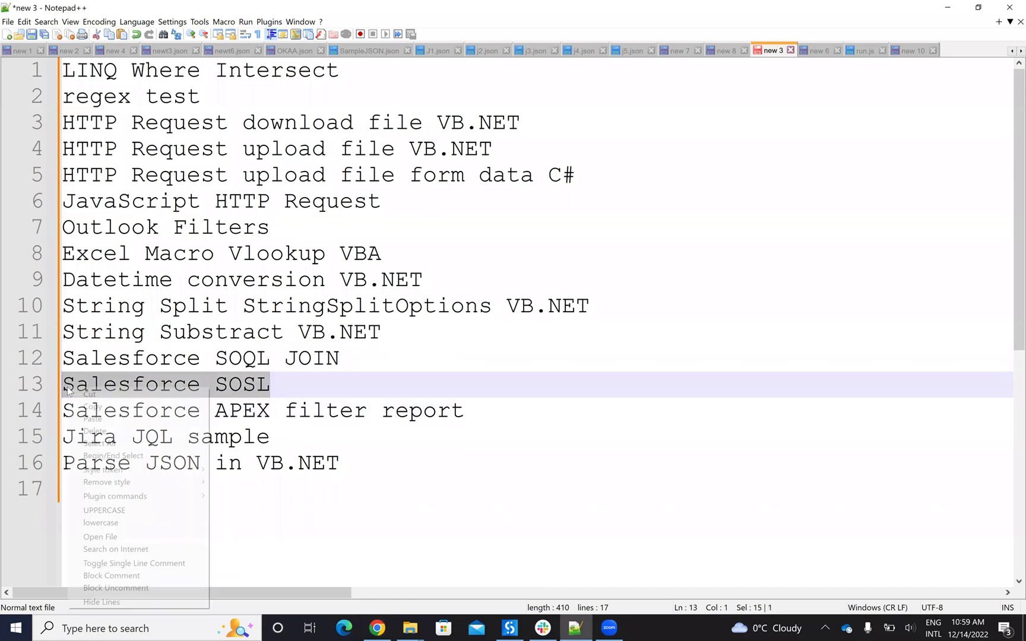
{"action": "left_click", "coordinate": [109, 406]}
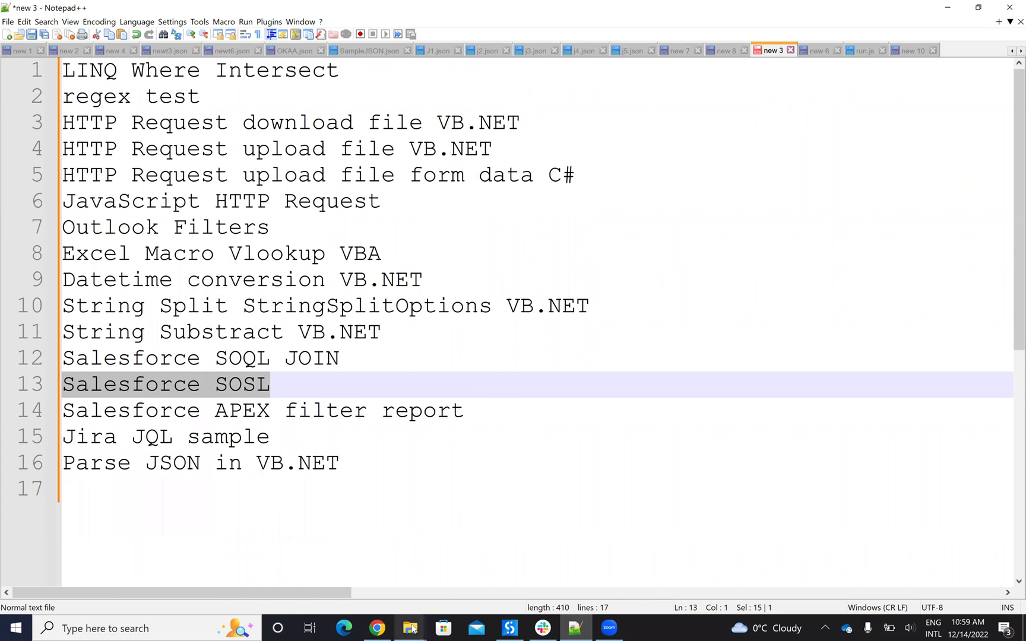
{"action": "left_click", "coordinate": [377, 627]}
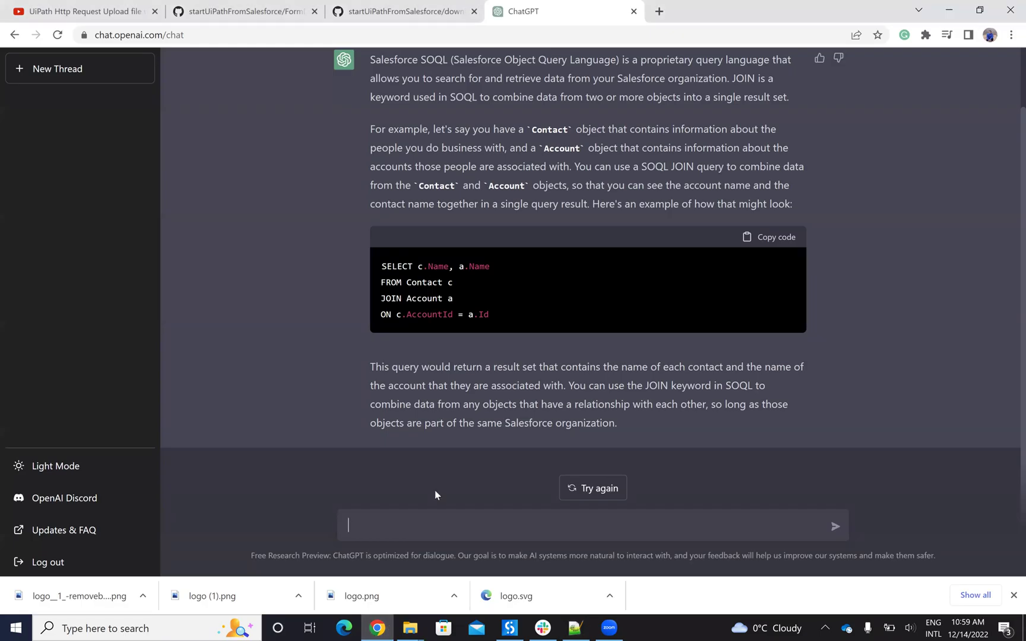
{"action": "key", "text": "ctrl+v"}
{"action": "key", "text": "Return"}
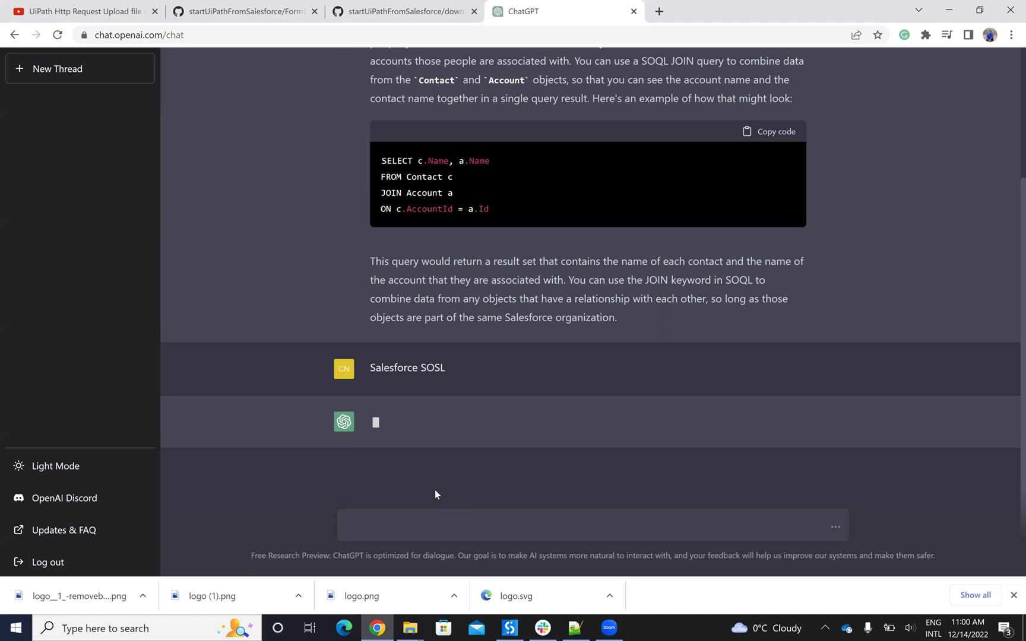
- Review the SOSL answer with its FIND {John Doe} example, then go back to the topic list
{"action": "scroll", "coordinate": [448, 455], "scroll_direction": "up", "scroll_amount": 1}
{"action": "scroll", "coordinate": [448, 455], "scroll_direction": "up", "scroll_amount": 2}
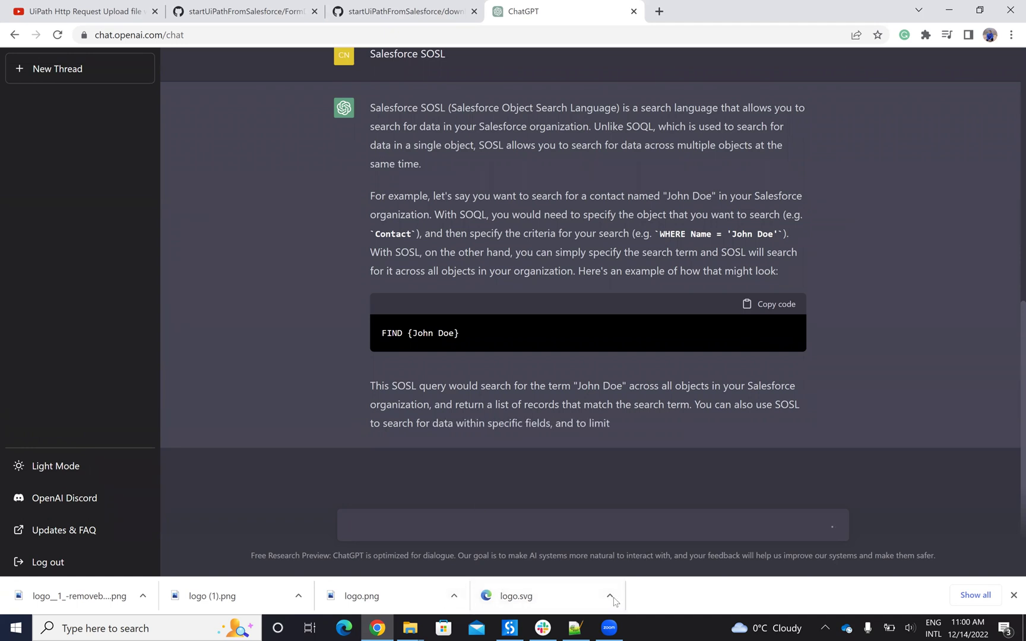
{"action": "left_click", "coordinate": [575, 628]}
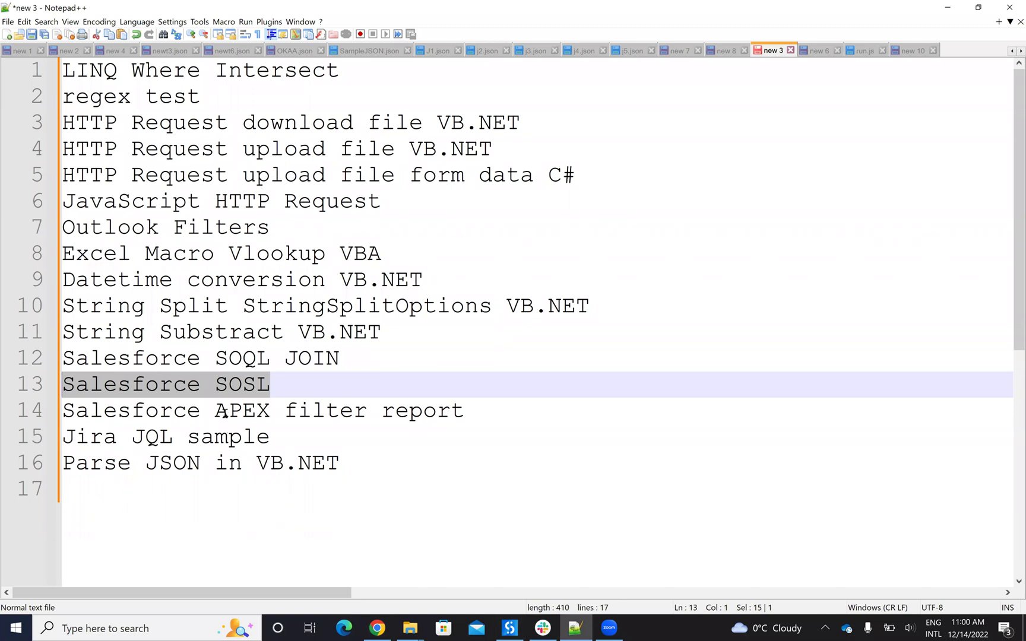
- Search the YouTube channel's videos for 'salesforce report'
{"action": "left_click", "coordinate": [365, 618]}
{"action": "left_click", "coordinate": [72, 8]}
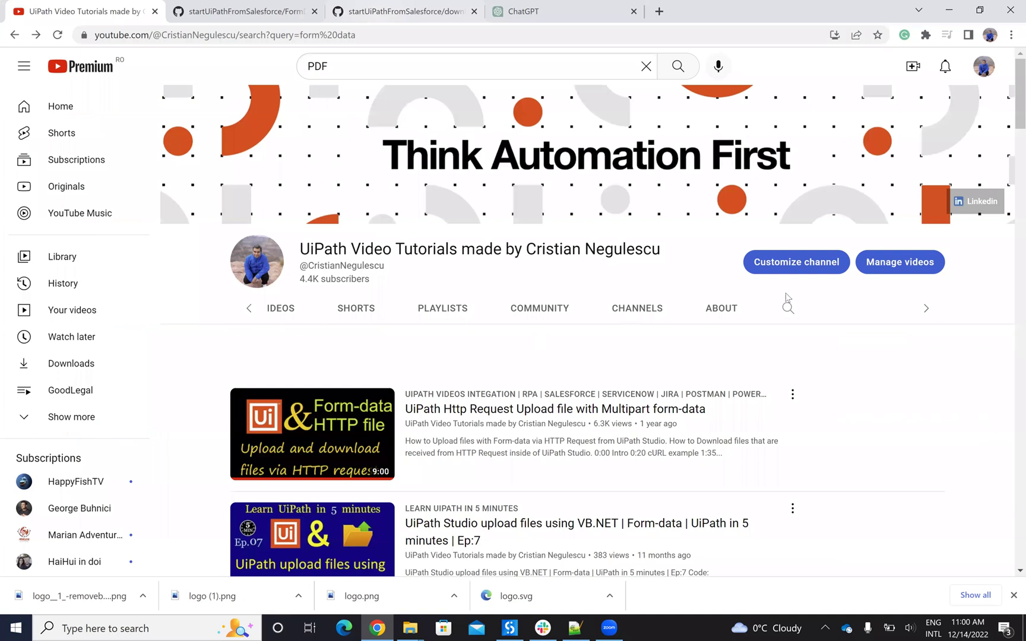
{"action": "left_click", "coordinate": [777, 315]}
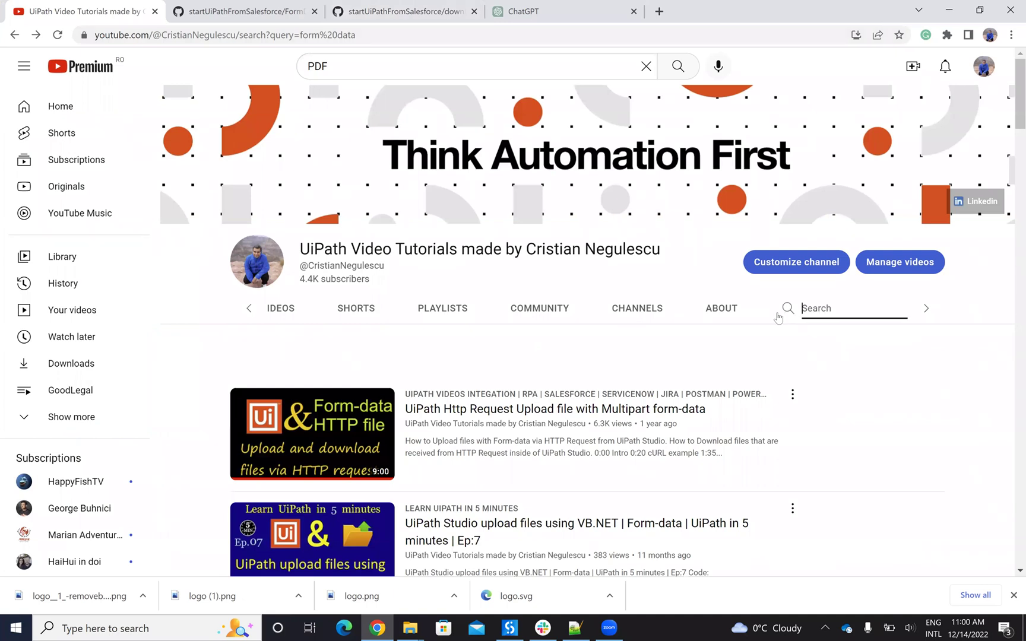
{"action": "type", "text": "salesforce report"}
{"action": "key", "text": "Return"}
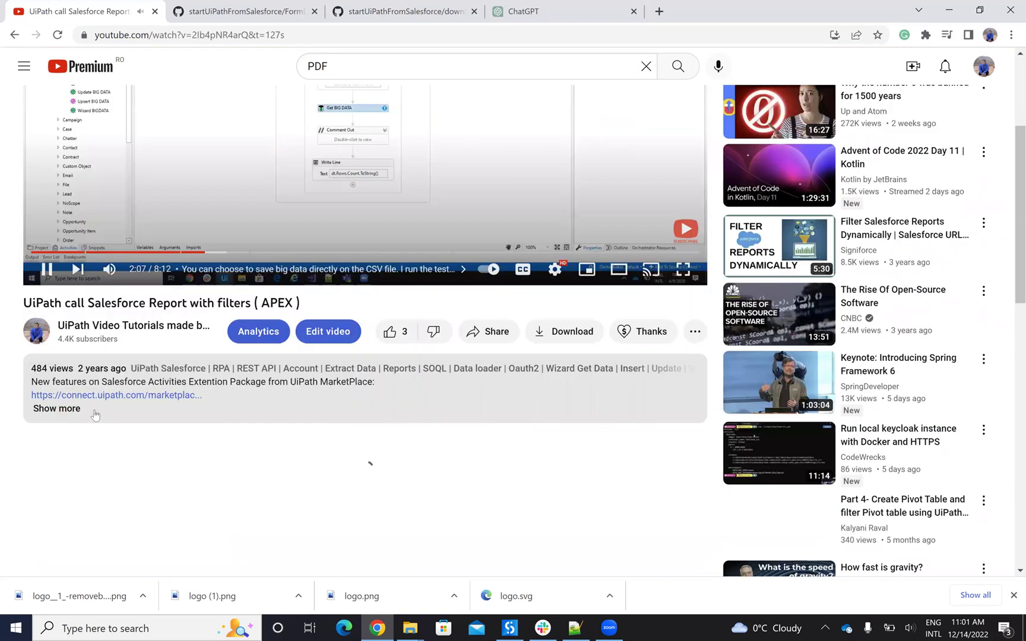
- In the APEX report video, expand the description, pause playback and scroll to the GitHub code link
{"action": "left_click", "coordinate": [63, 420]}
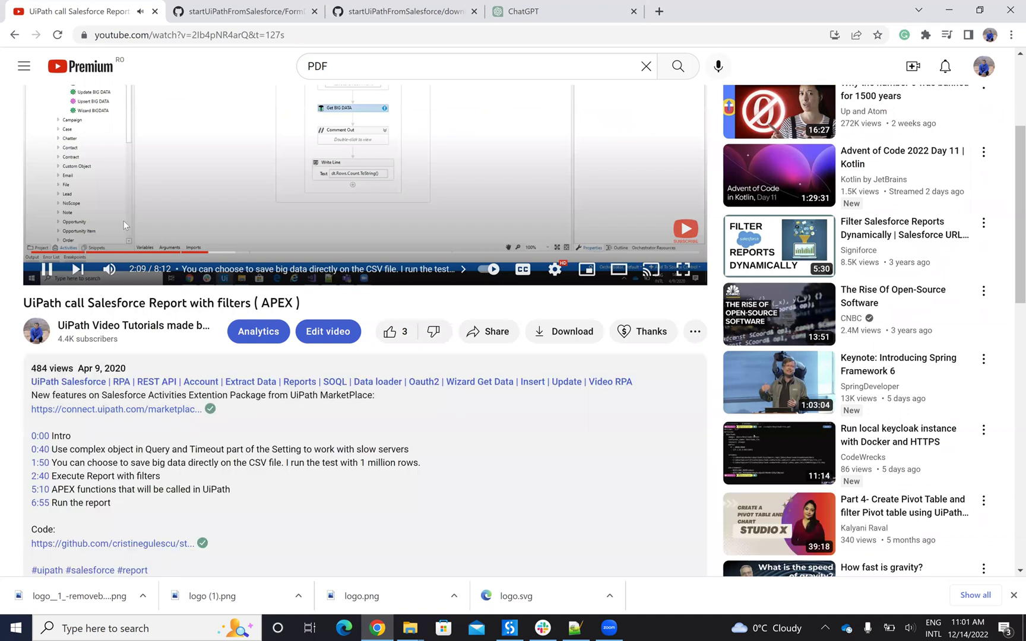
{"action": "key", "text": "space"}
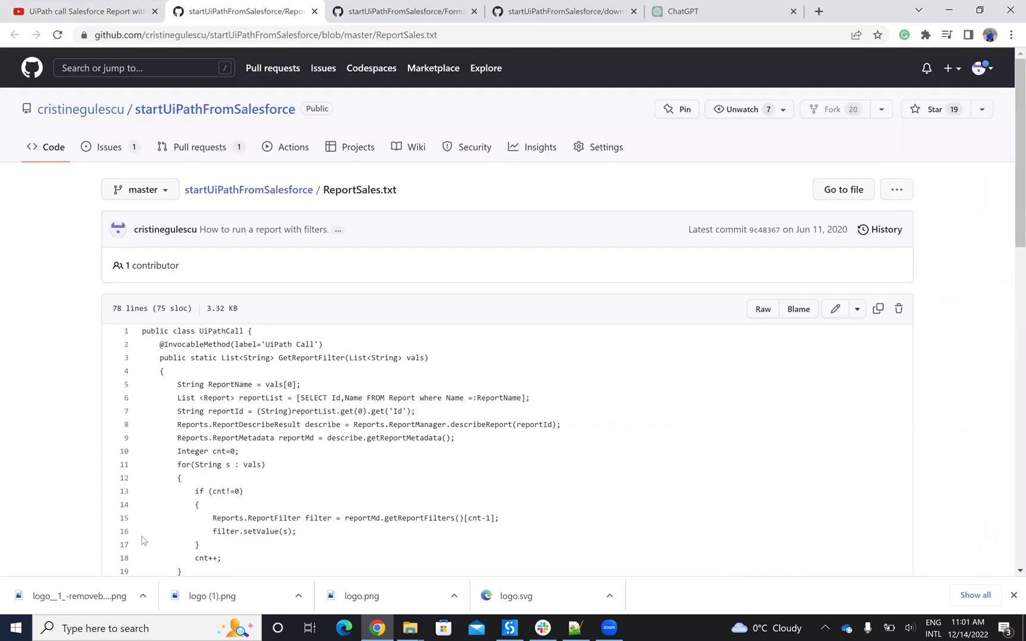
{"action": "scroll", "coordinate": [415, 339], "scroll_direction": "down", "scroll_amount": 3}
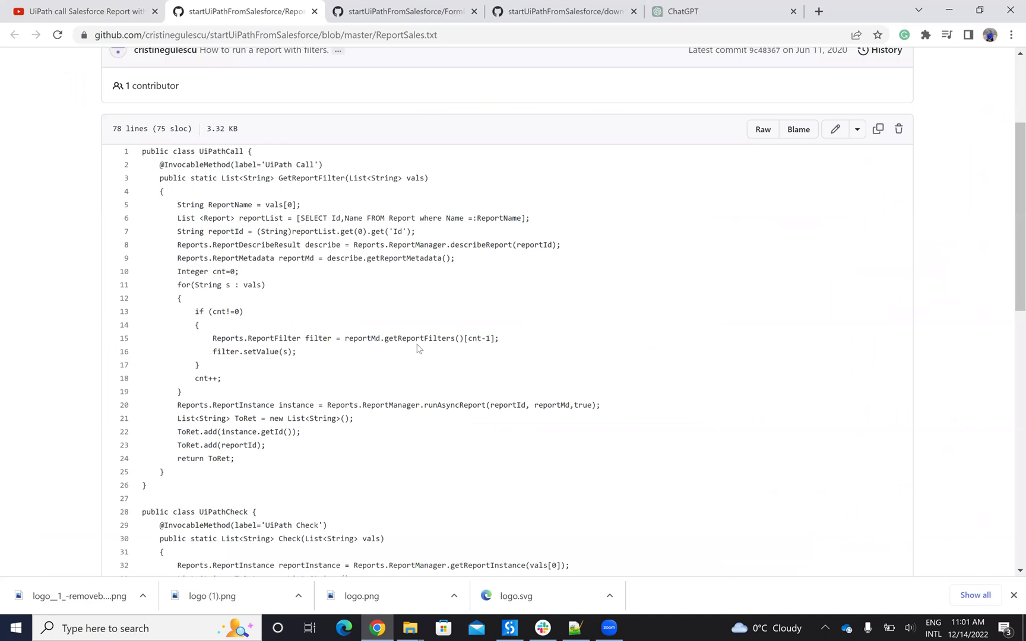
{"action": "scroll", "coordinate": [469, 83], "scroll_direction": "down", "scroll_amount": 1}
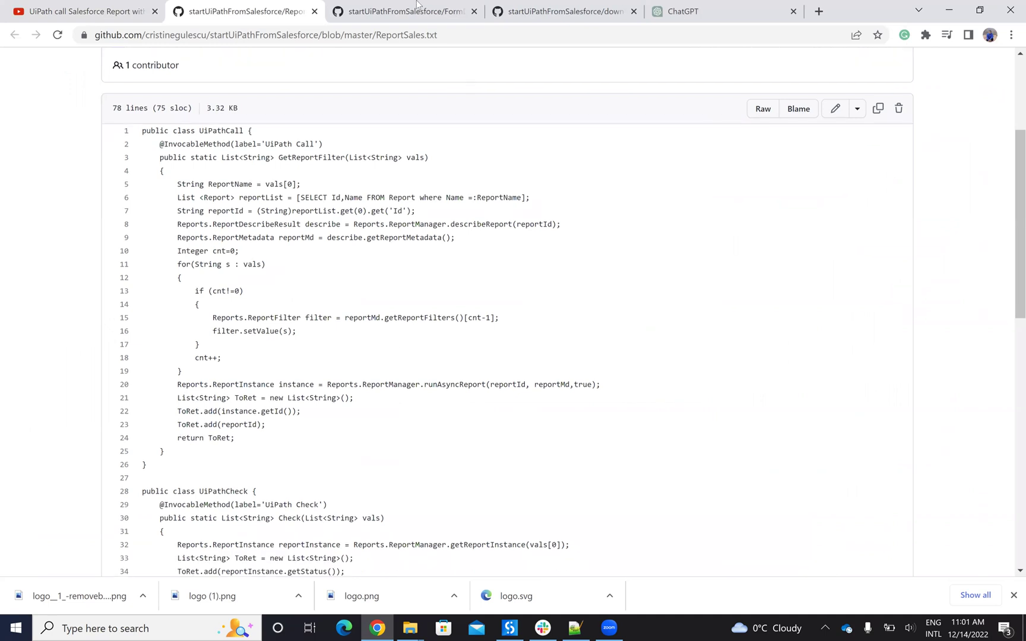
- Copy line 14, the Salesforce APEX filter report topic, and send it as a ChatGPT prompt
{"action": "left_click", "coordinate": [688, 11]}
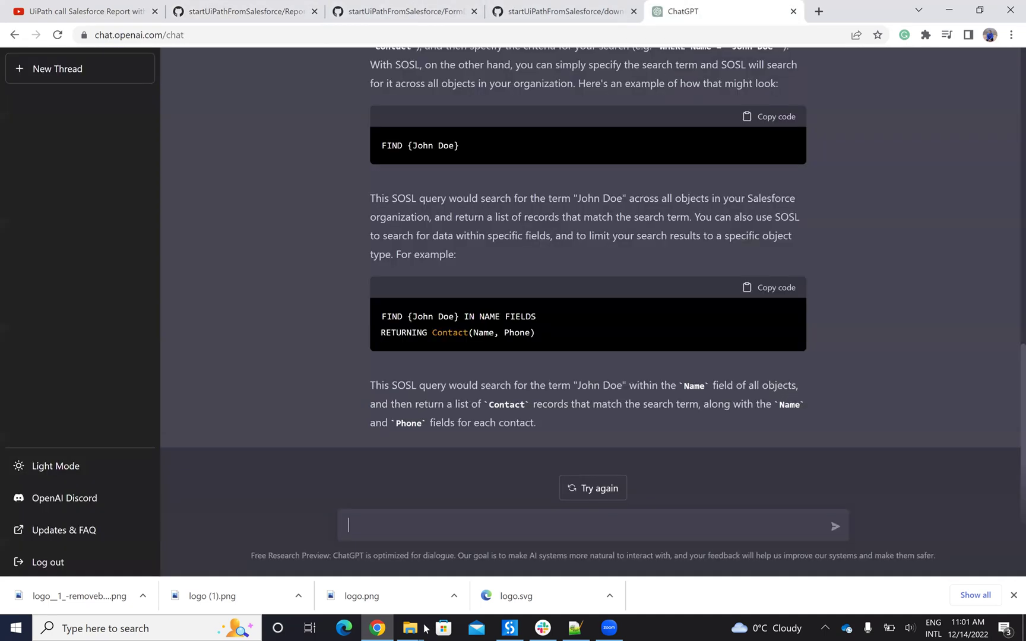
{"action": "left_click", "coordinate": [575, 627]}
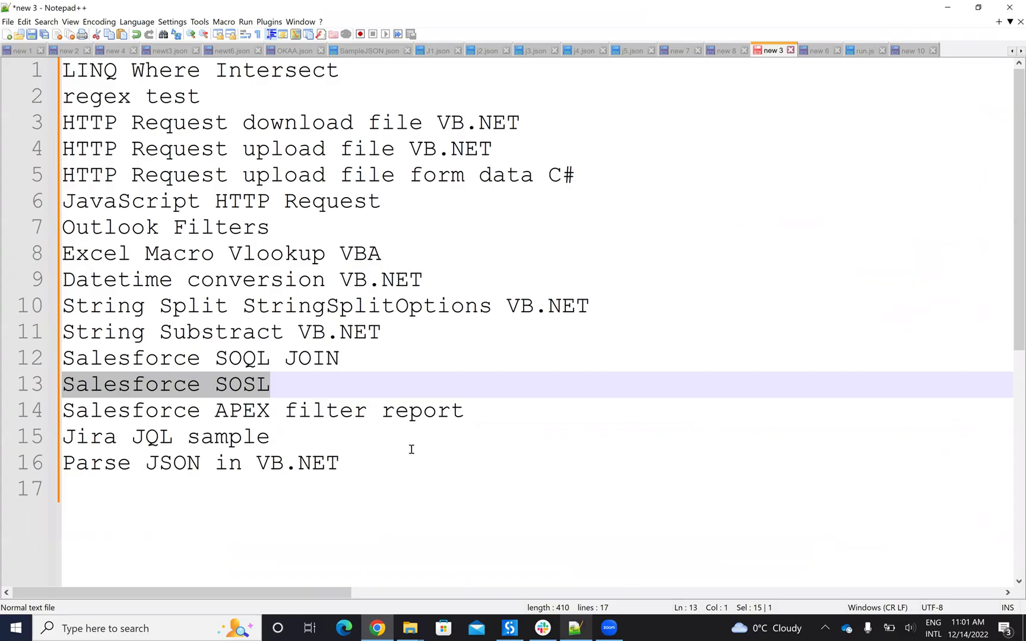
{"action": "left_click", "coordinate": [54, 436]}
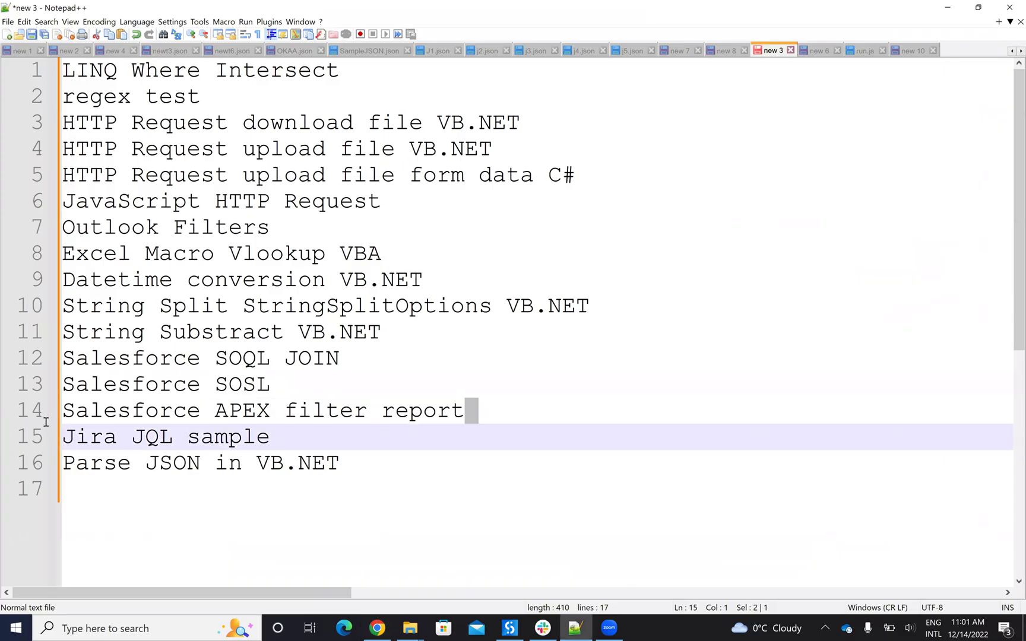
{"action": "left_click_drag", "start_coordinate": [465, 409], "coordinate": [63, 412]}
{"action": "right_click", "coordinate": [94, 409]}
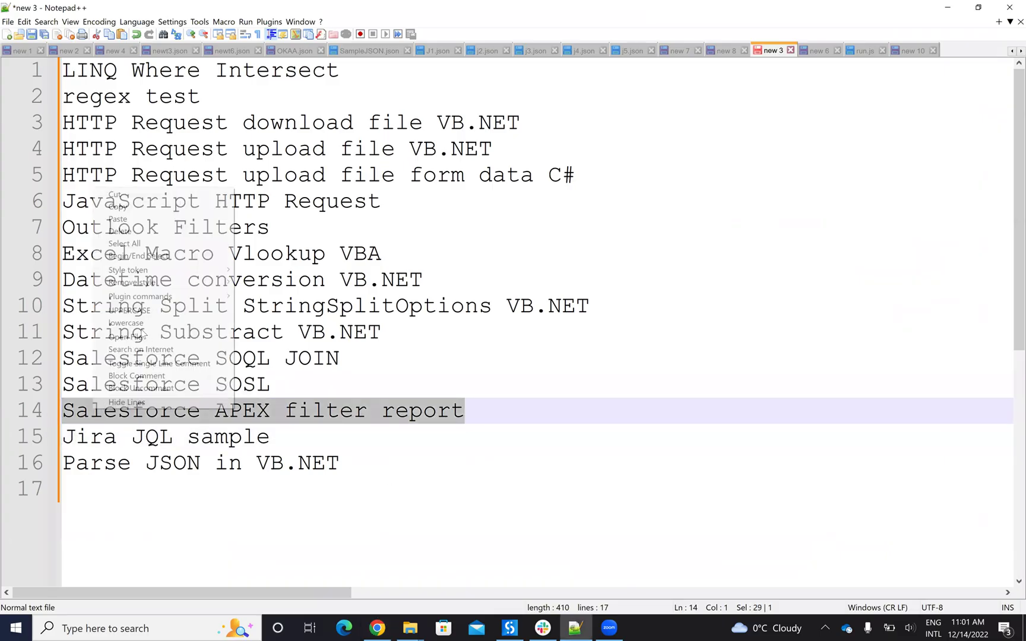
{"action": "left_click", "coordinate": [142, 206]}
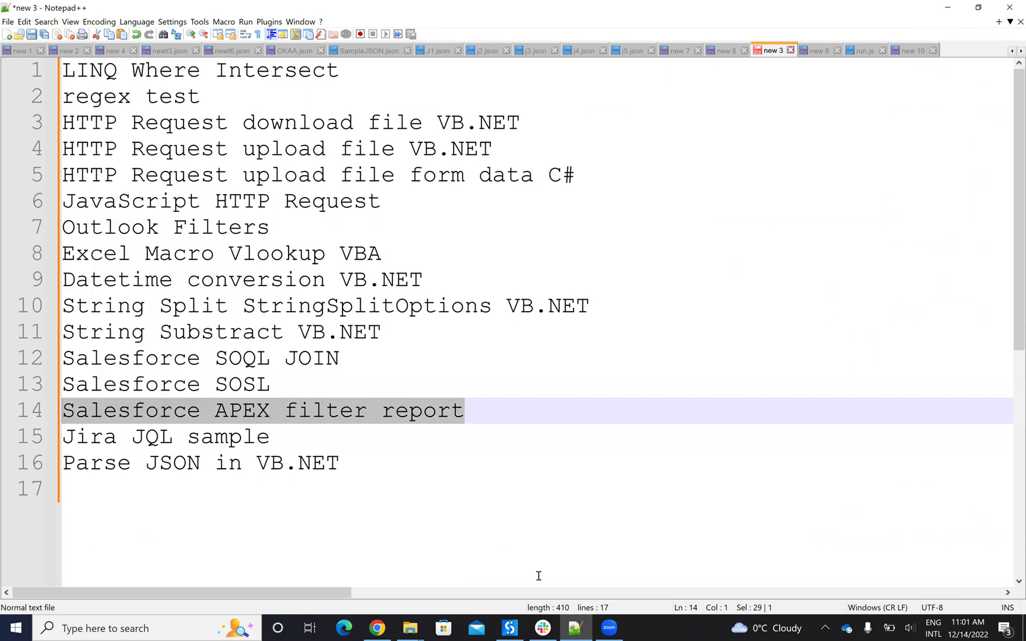
{"action": "left_click", "coordinate": [389, 628]}
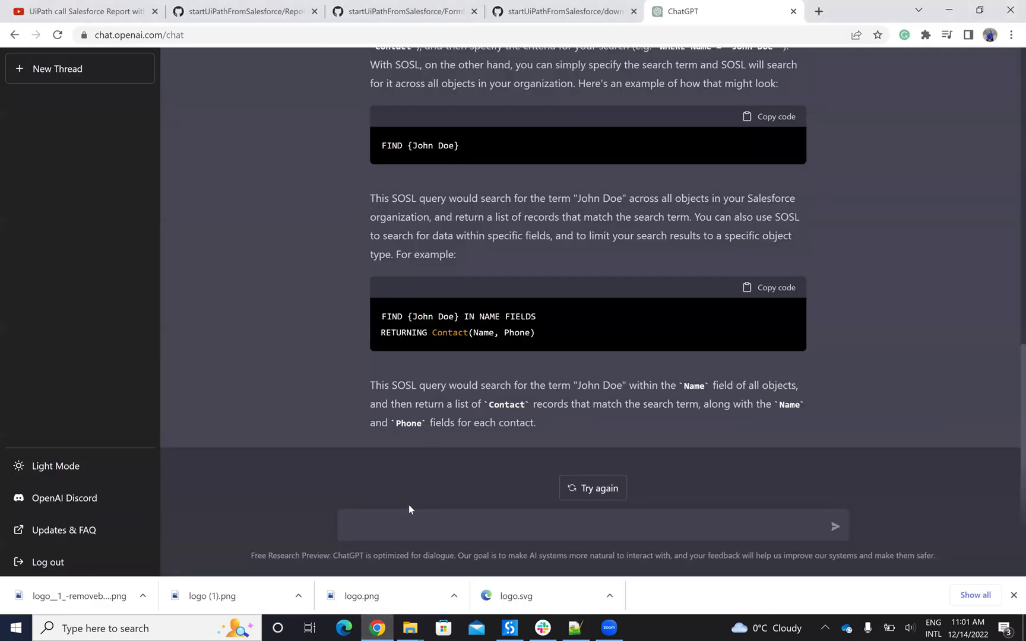
{"action": "key", "text": "ctrl+v"}
{"action": "key", "text": "Return"}
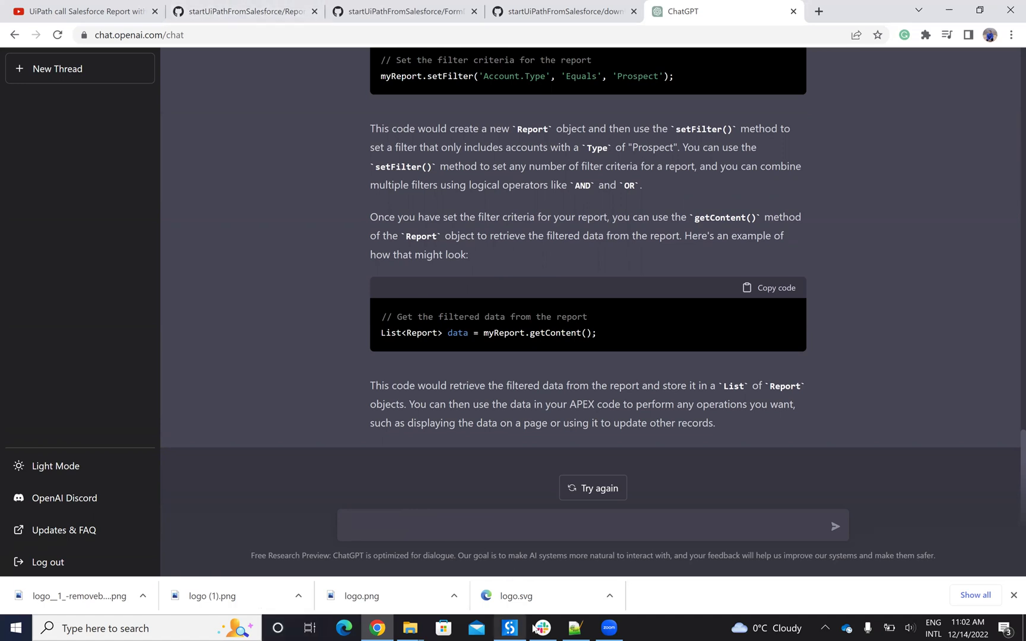
- Copy line 15, 'Jira JQL sample', from Notepad++ and send it to ChatGPT
{"action": "left_click", "coordinate": [574, 627]}
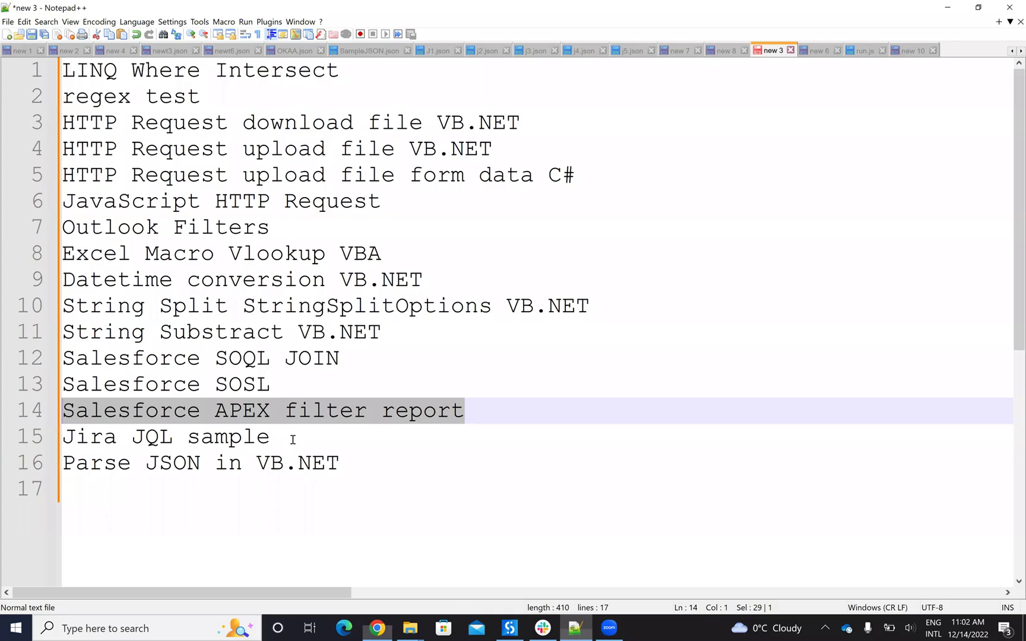
{"action": "left_click_drag", "start_coordinate": [270, 436], "coordinate": [59, 441]}
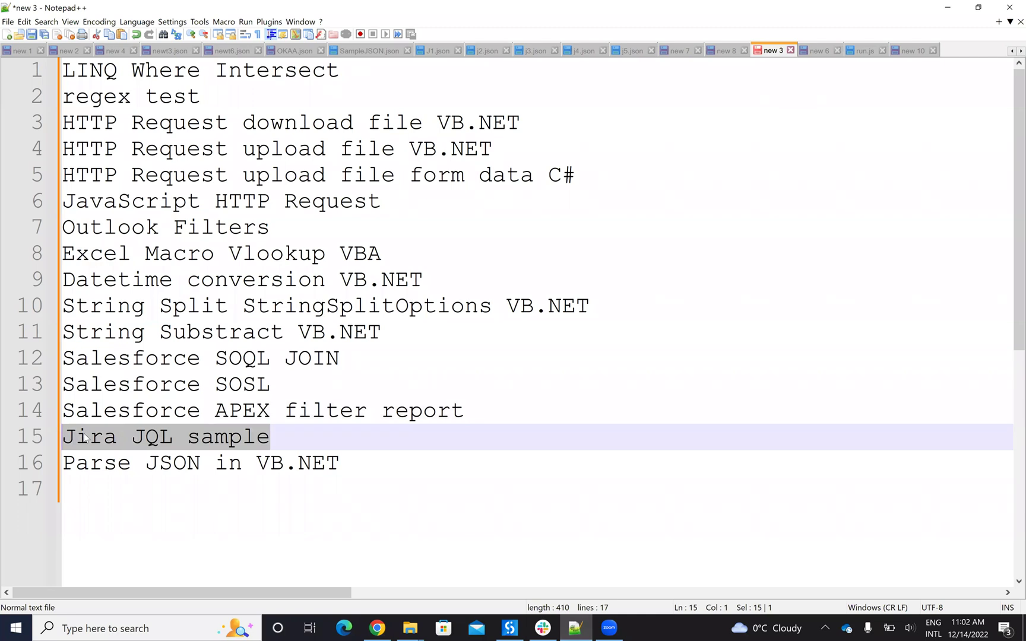
{"action": "right_click", "coordinate": [83, 442]}
{"action": "left_click", "coordinate": [156, 231]}
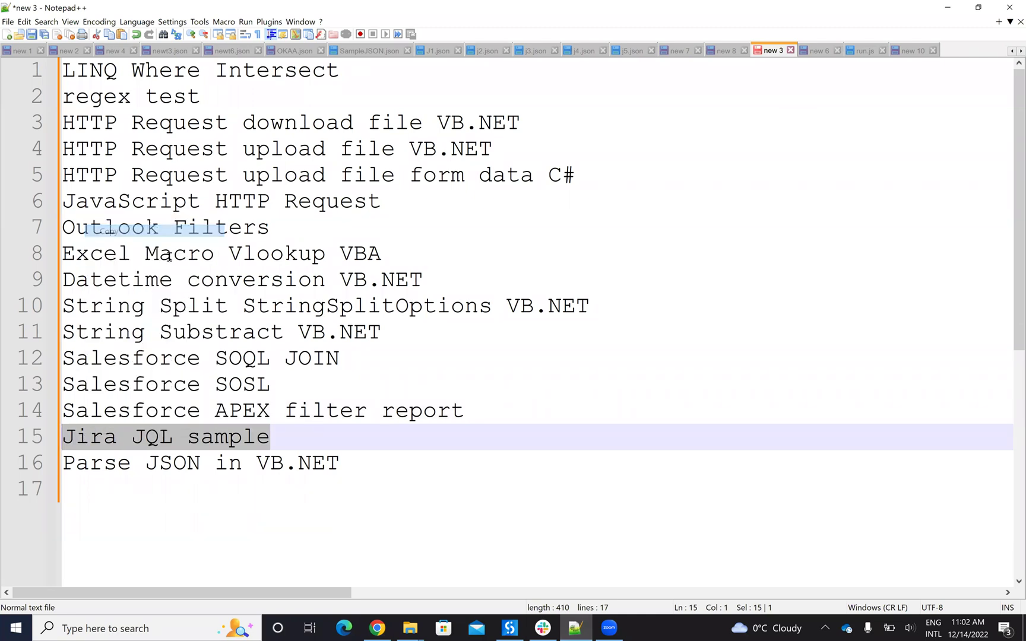
{"action": "left_click", "coordinate": [377, 628]}
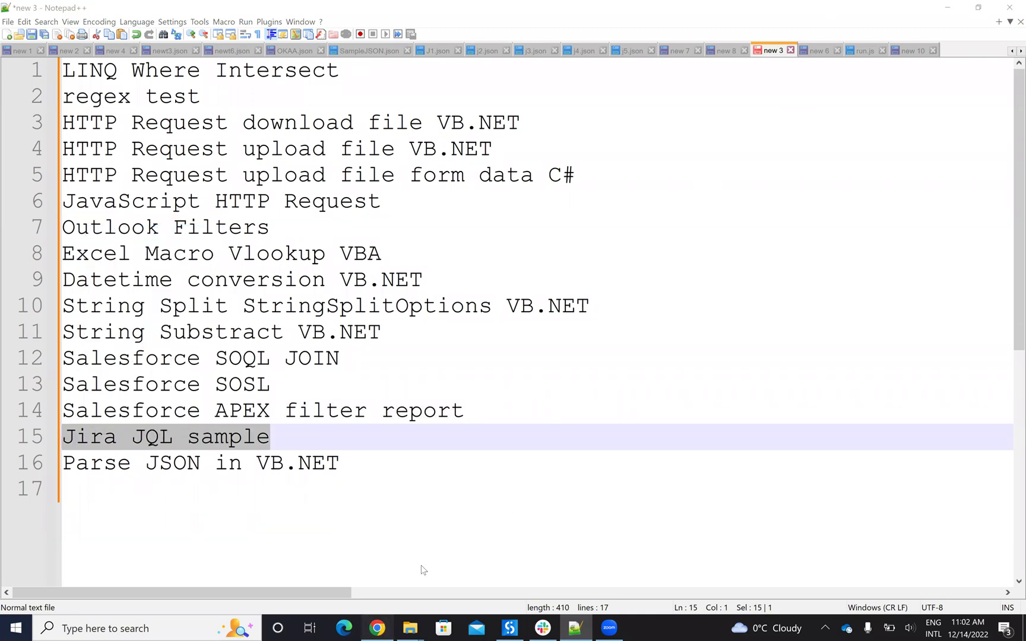
{"action": "key", "text": "ctrl+v"}
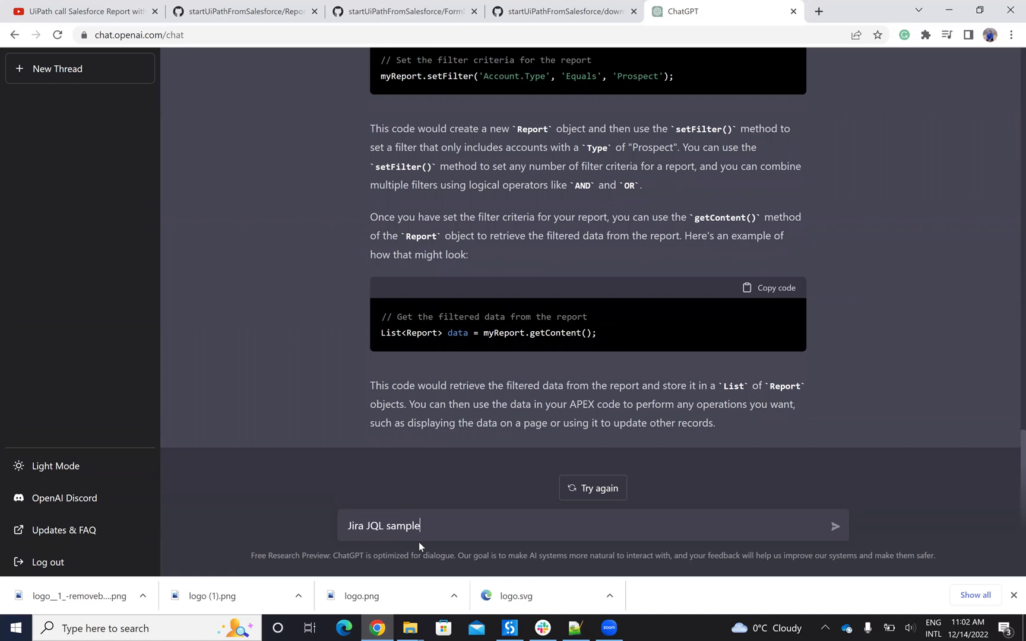
{"action": "key", "text": "Return"}
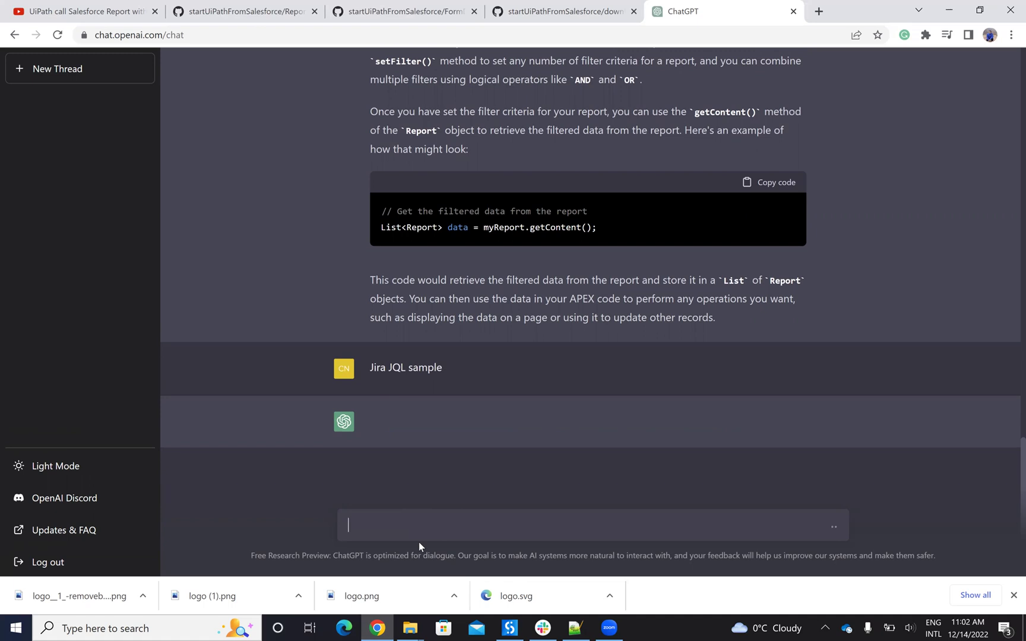
- Go back from the Salesforce video and search the channel for 'JQL'
{"action": "left_click", "coordinate": [107, 11]}
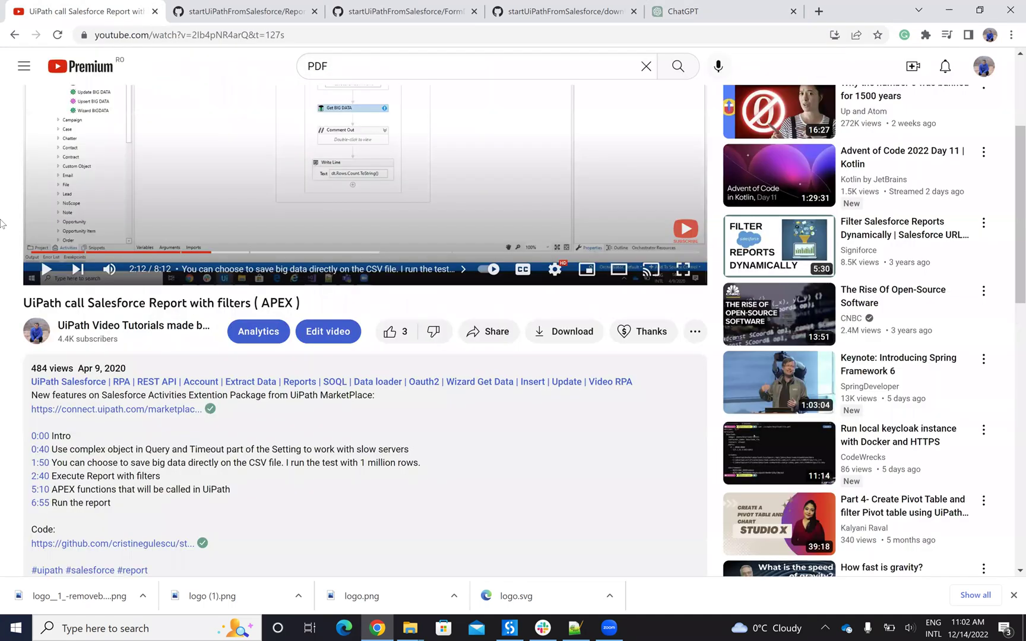
{"action": "scroll", "coordinate": [12, 56], "scroll_direction": "up", "scroll_amount": 4}
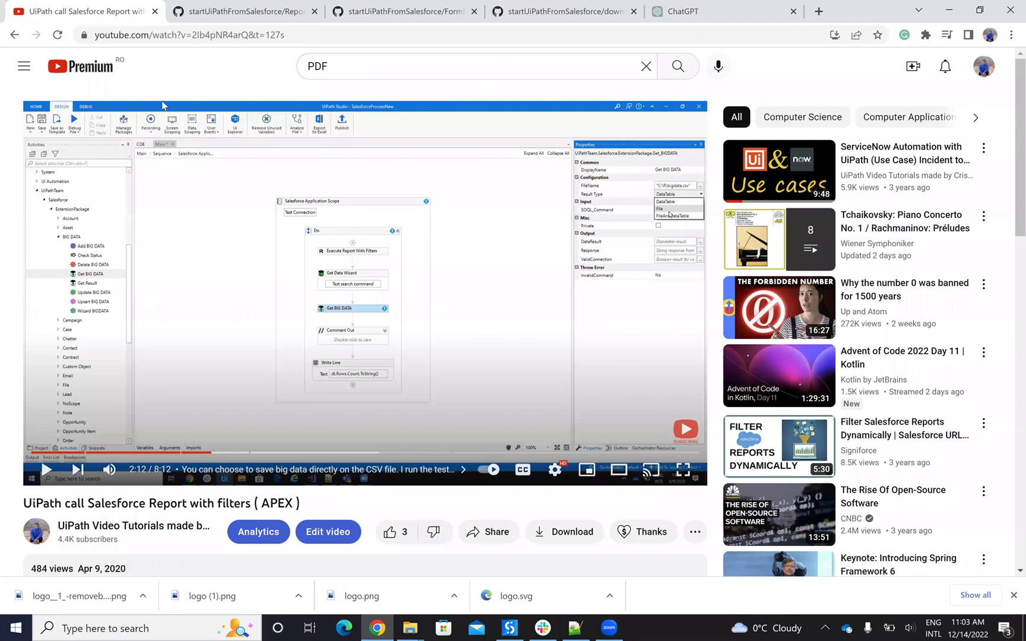
{"action": "key", "text": "alt+Left"}
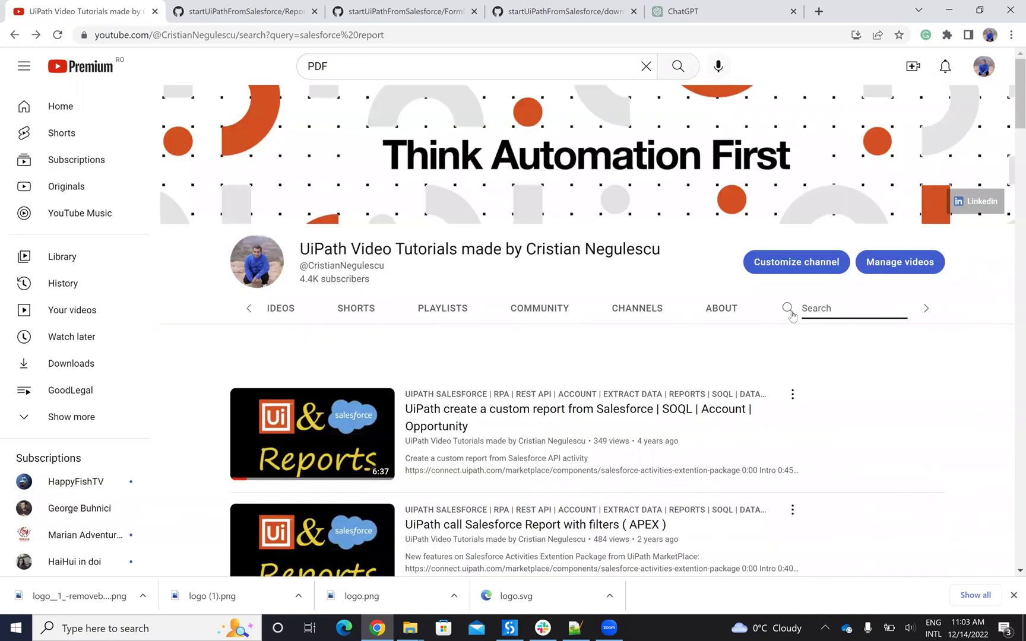
{"action": "left_click", "coordinate": [791, 315]}
{"action": "type", "text": "JQL"}
{"action": "key", "text": "Return"}
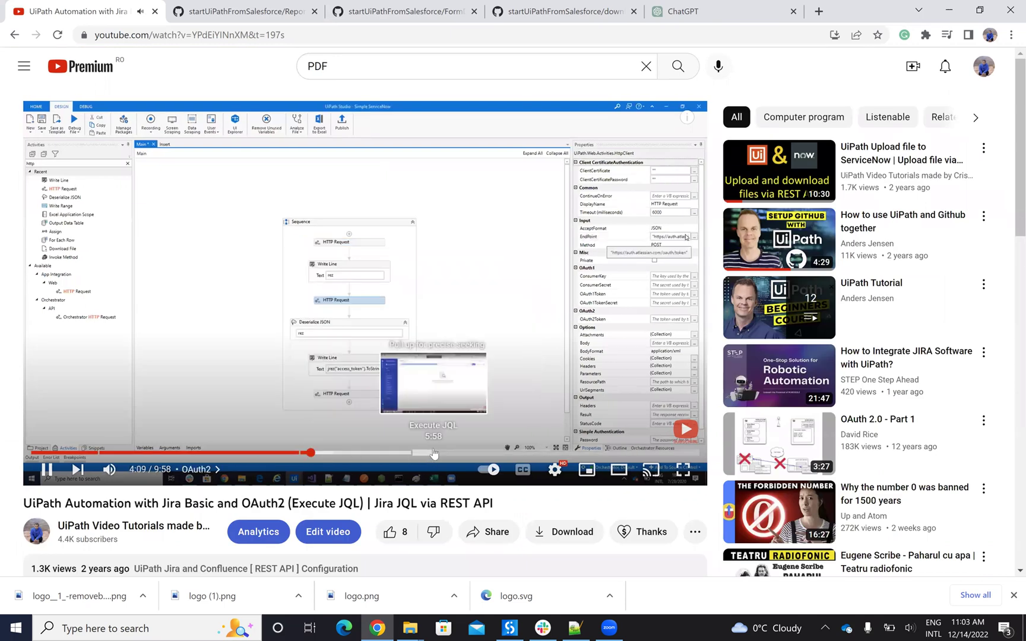
- Watch the Execute JQL demo around 5:43–5:57 in full screen, then return to ChatGPT
{"action": "left_click", "coordinate": [431, 453]}
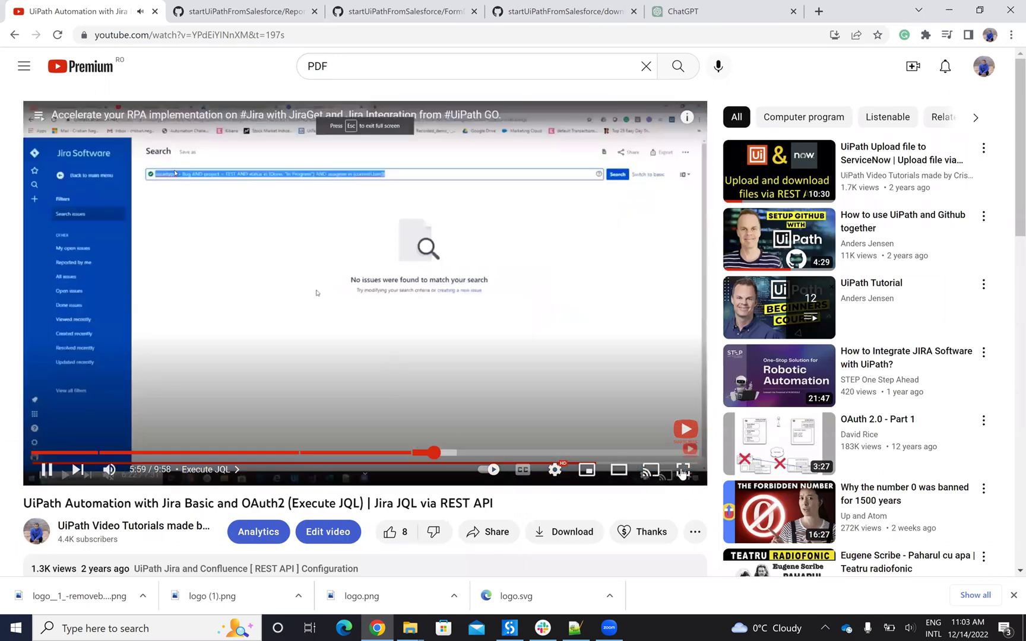
{"action": "key", "text": "f"}
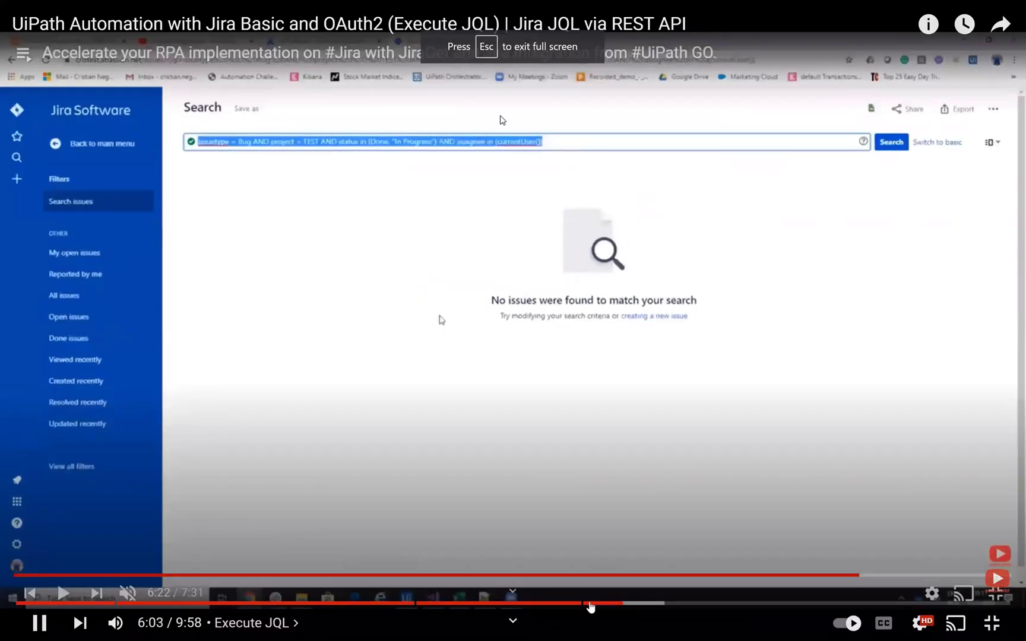
{"action": "left_click", "coordinate": [588, 606]}
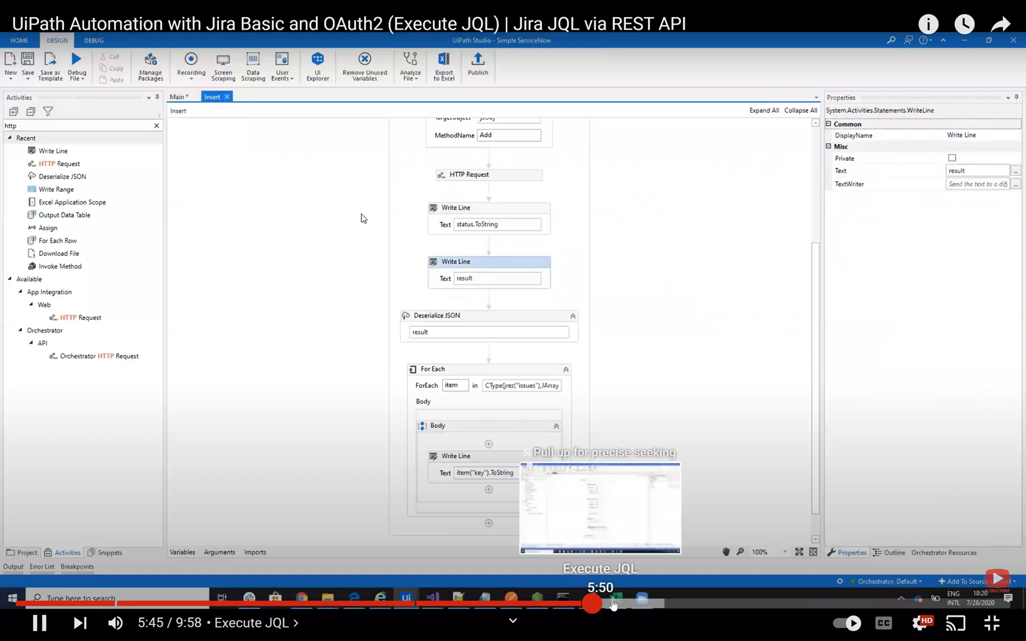
{"action": "left_click", "coordinate": [613, 604]}
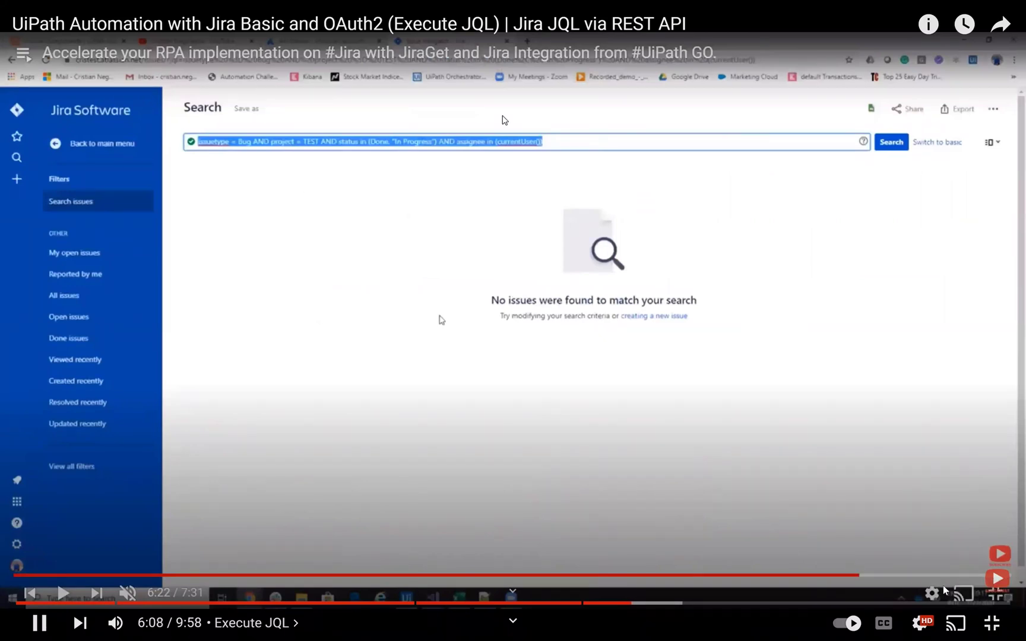
{"action": "left_click", "coordinate": [991, 622]}
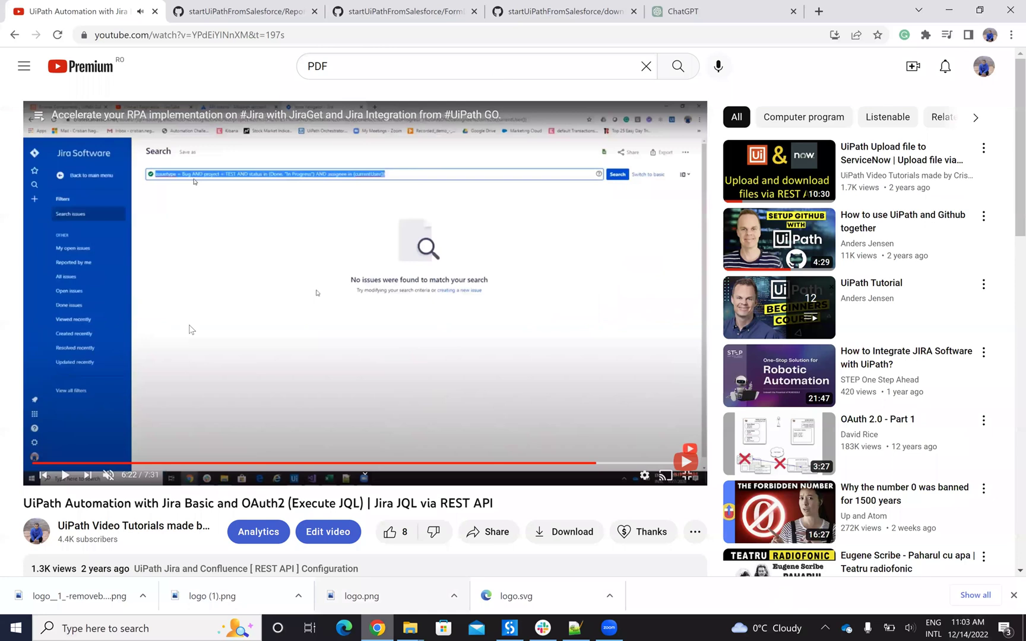
{"action": "left_click", "coordinate": [727, 12]}
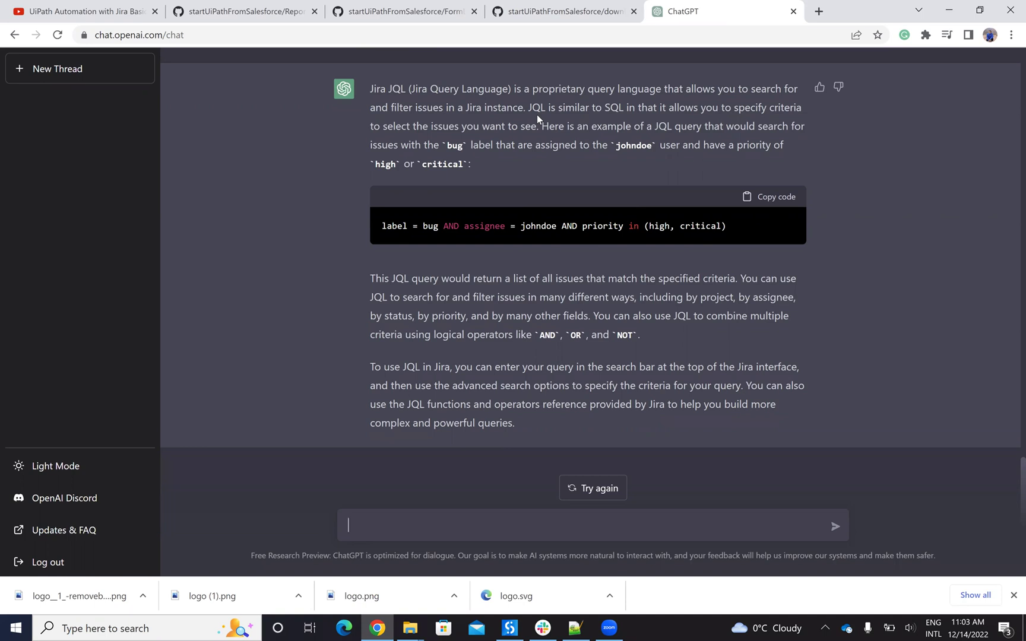
- Copy line 16, 'Parse JSON in VB.NET', and send it as the next ChatGPT prompt
{"action": "left_click", "coordinate": [576, 628]}
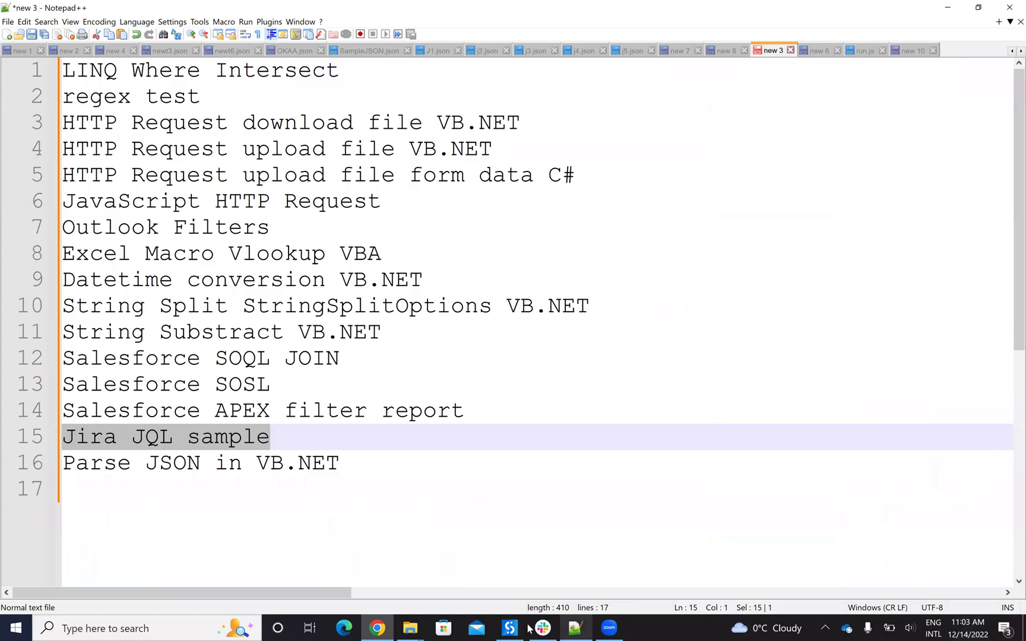
{"action": "left_click_drag", "start_coordinate": [337, 470], "coordinate": [60, 466]}
{"action": "right_click", "coordinate": [96, 463]}
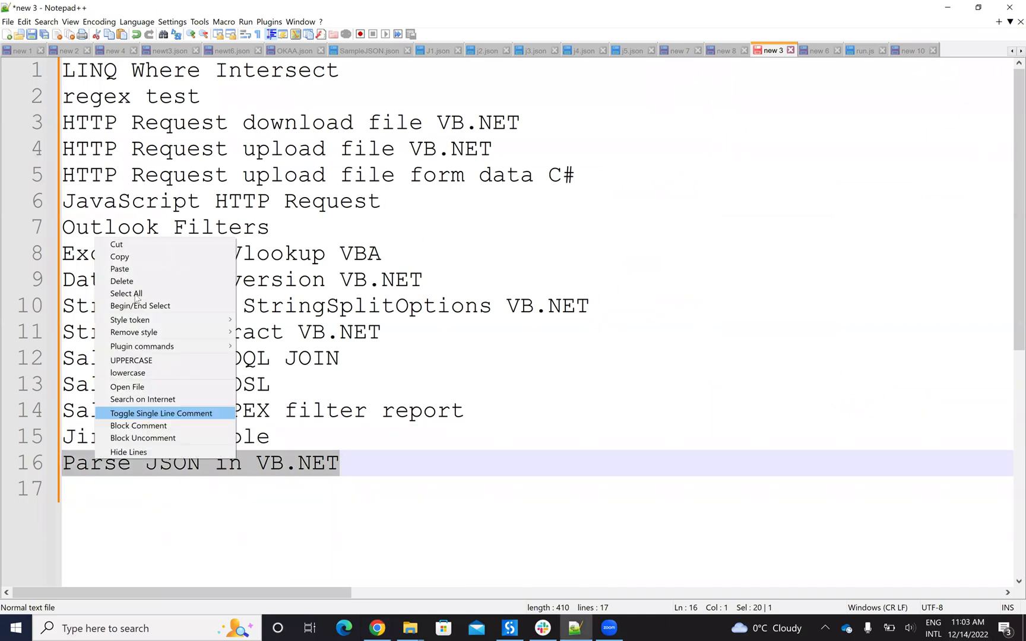
{"action": "left_click", "coordinate": [136, 257]}
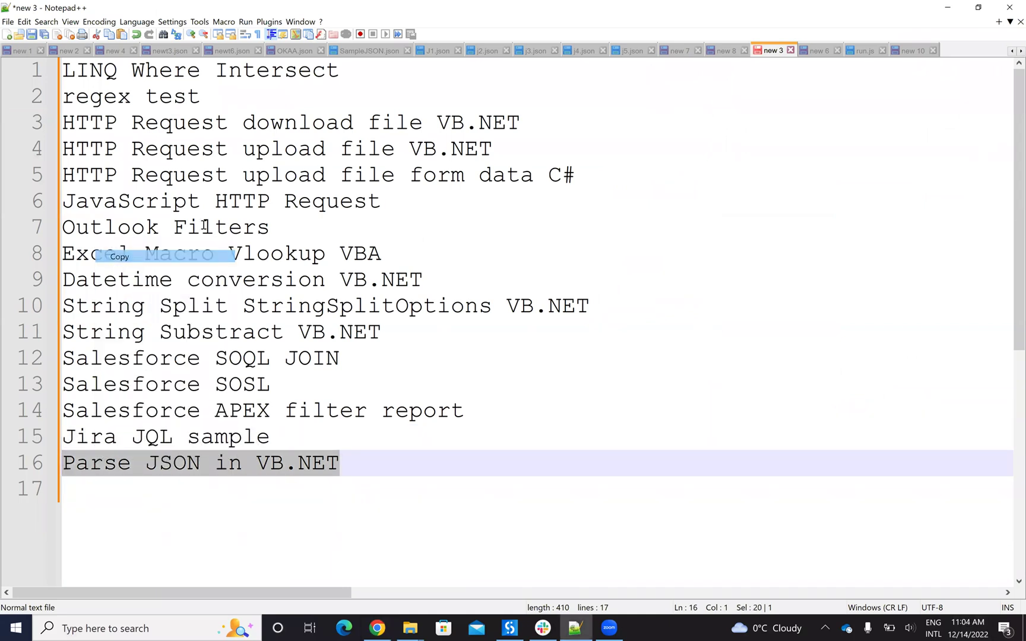
{"action": "left_click", "coordinate": [377, 628]}
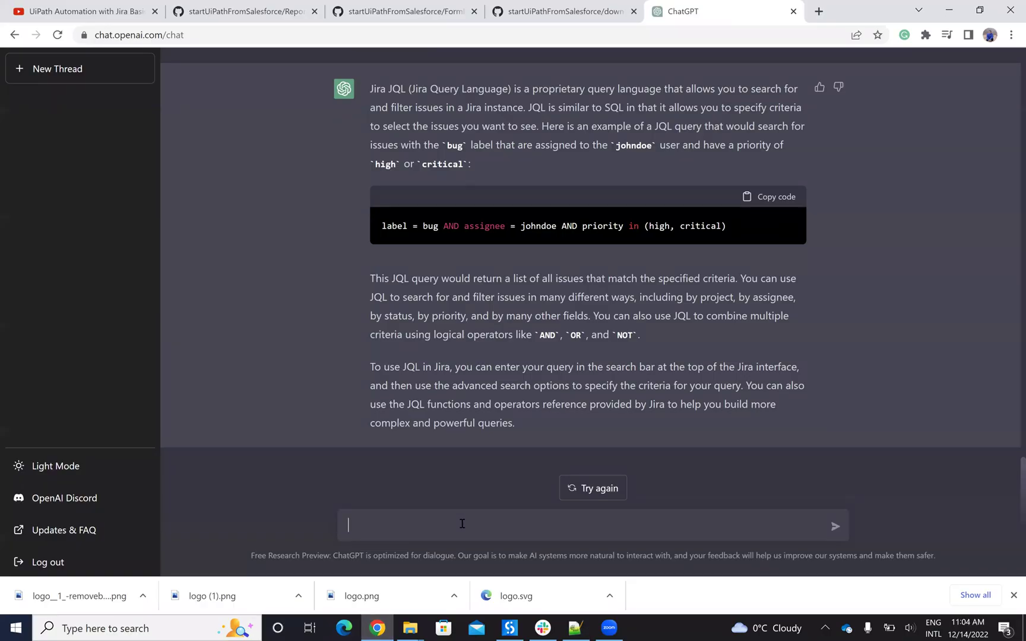
{"action": "key", "text": "ctrl+v"}
{"action": "key", "text": "Return"}
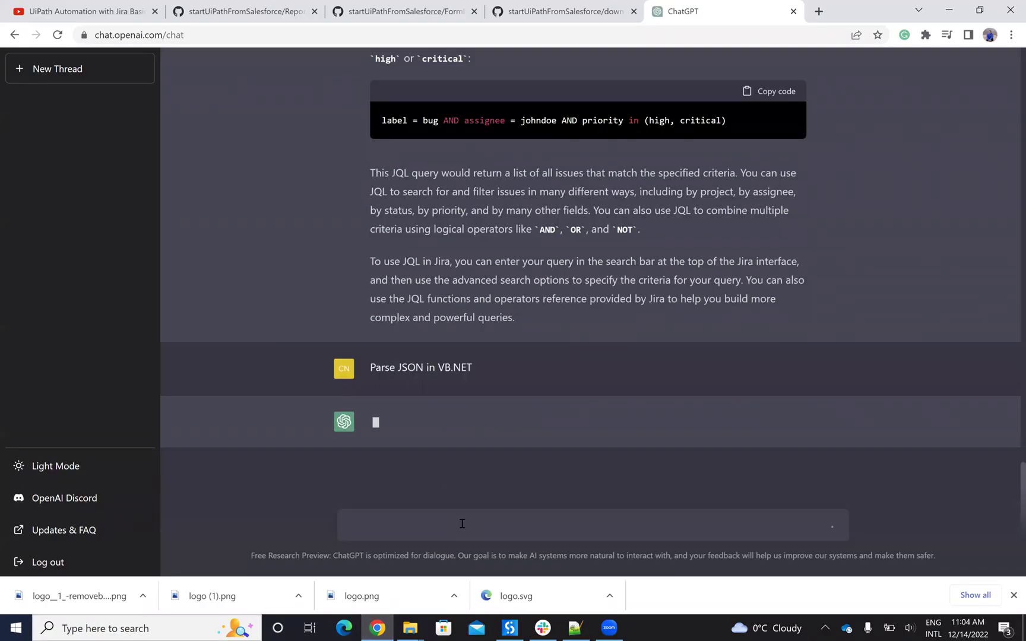
{"action": "left_click", "coordinate": [385, 627]}
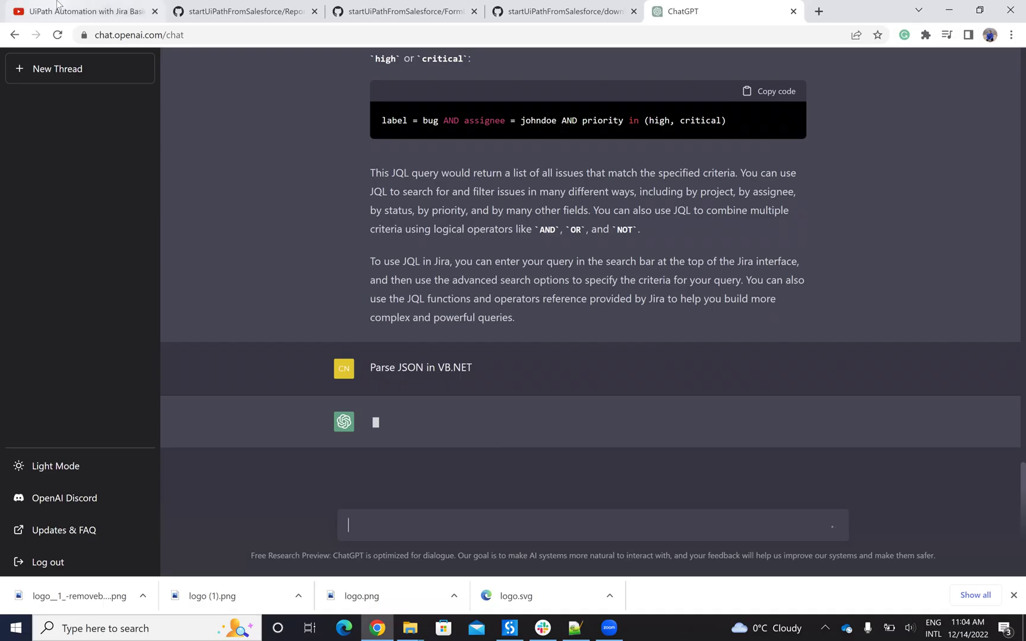
- Search the channel for 'json parse' and open 'Deserialize JSON in UiPath | UiPath in 5 minutes | Ep:3'
{"action": "left_click", "coordinate": [83, 10]}
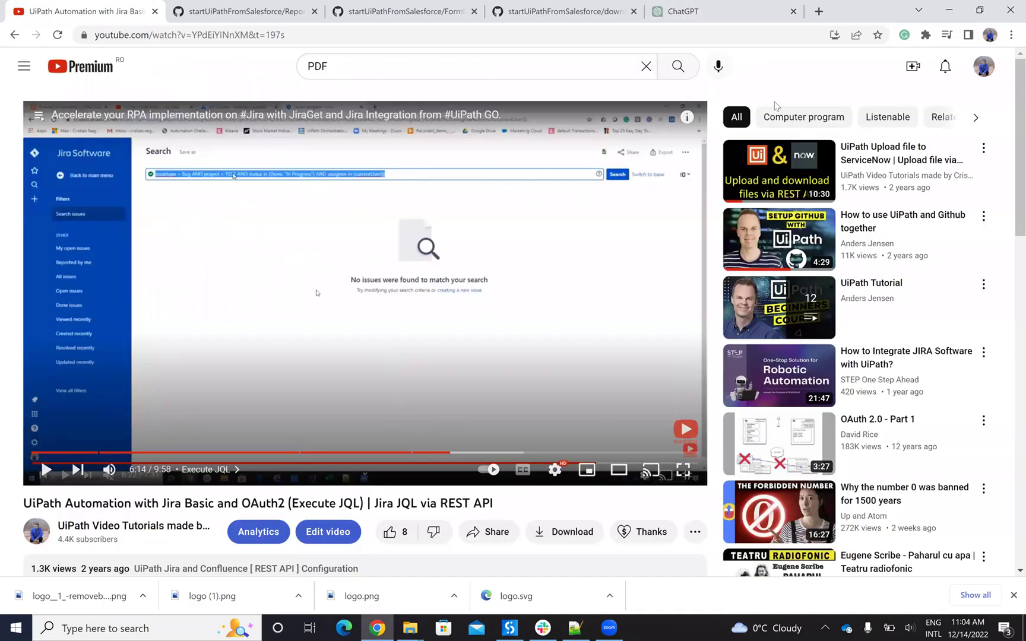
{"action": "left_click", "coordinate": [14, 34]}
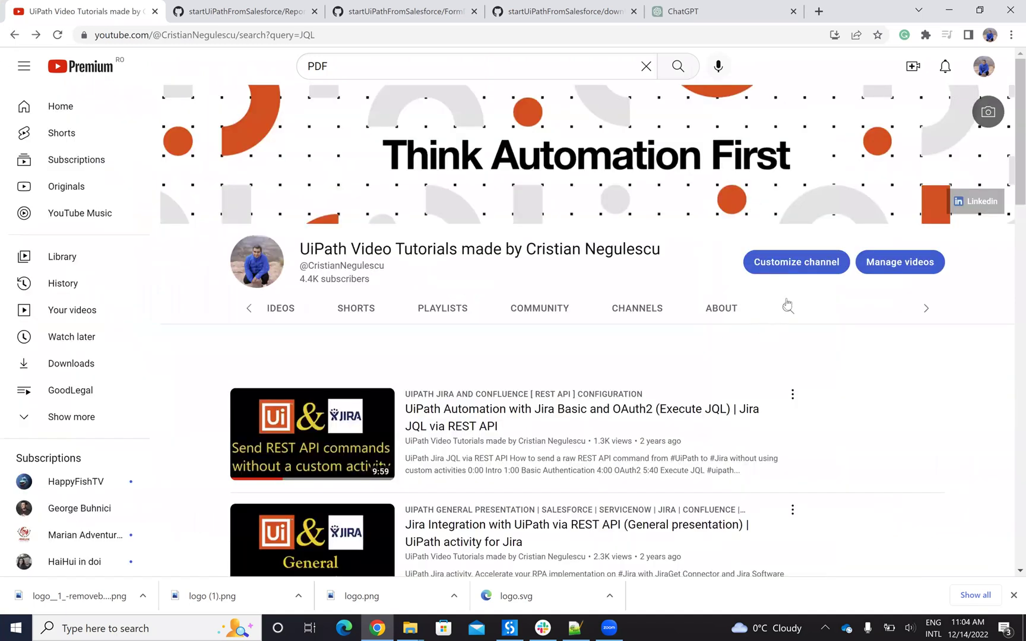
{"action": "left_click", "coordinate": [786, 305]}
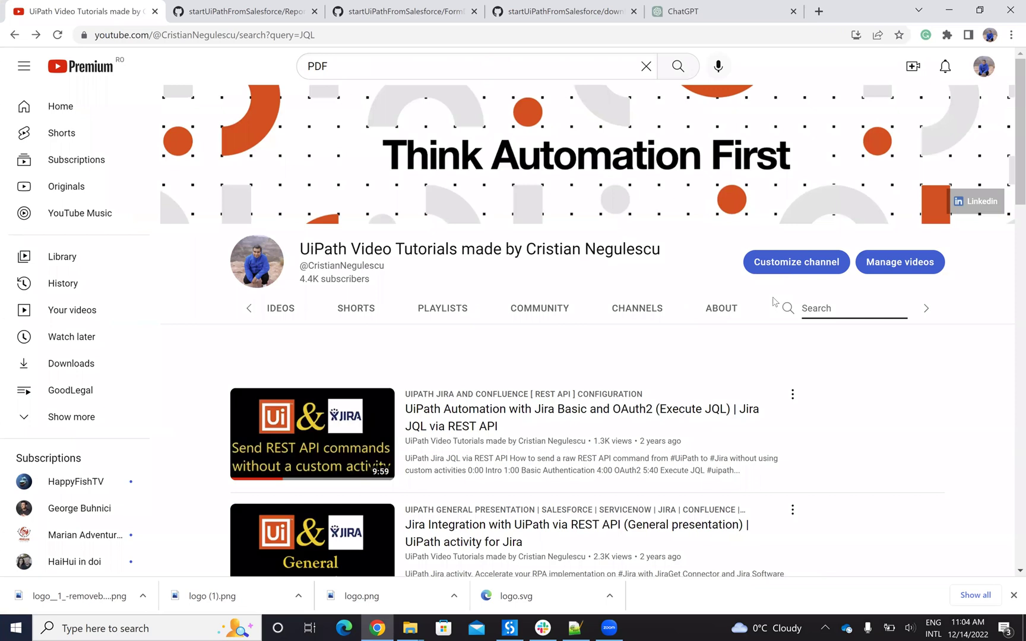
{"action": "type", "text": "json parse"}
{"action": "key", "text": "Return"}
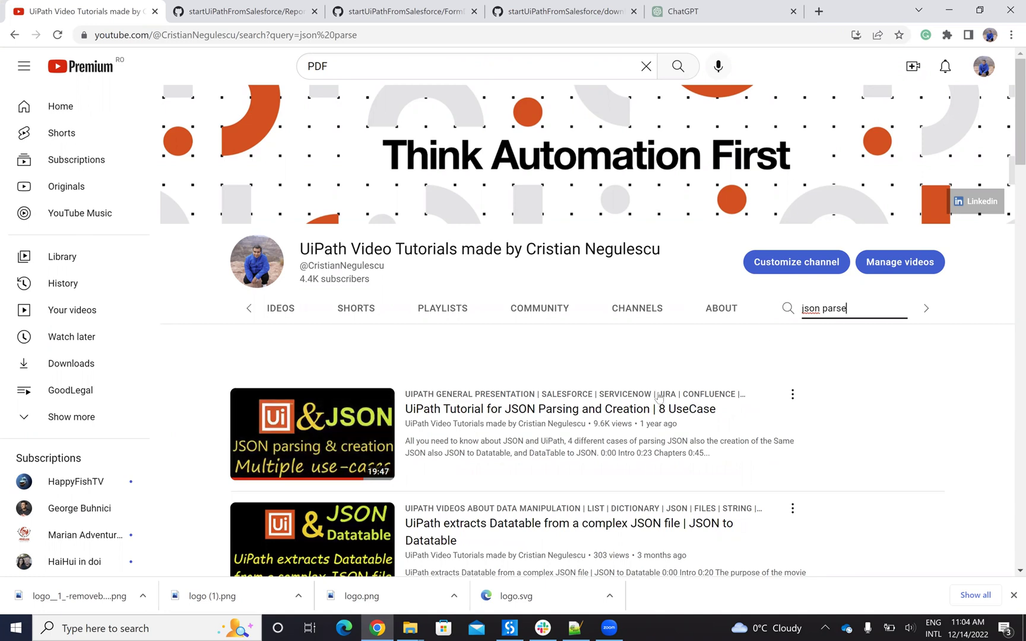
{"action": "scroll", "coordinate": [659, 398], "scroll_direction": "down", "scroll_amount": 1}
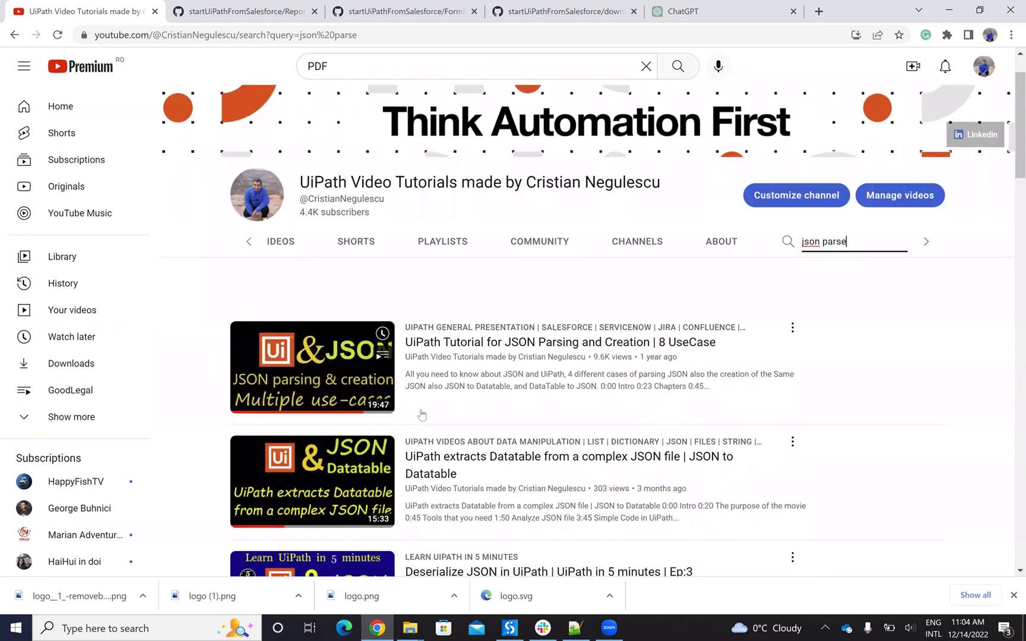
{"action": "scroll", "coordinate": [448, 392], "scroll_direction": "down", "scroll_amount": 1}
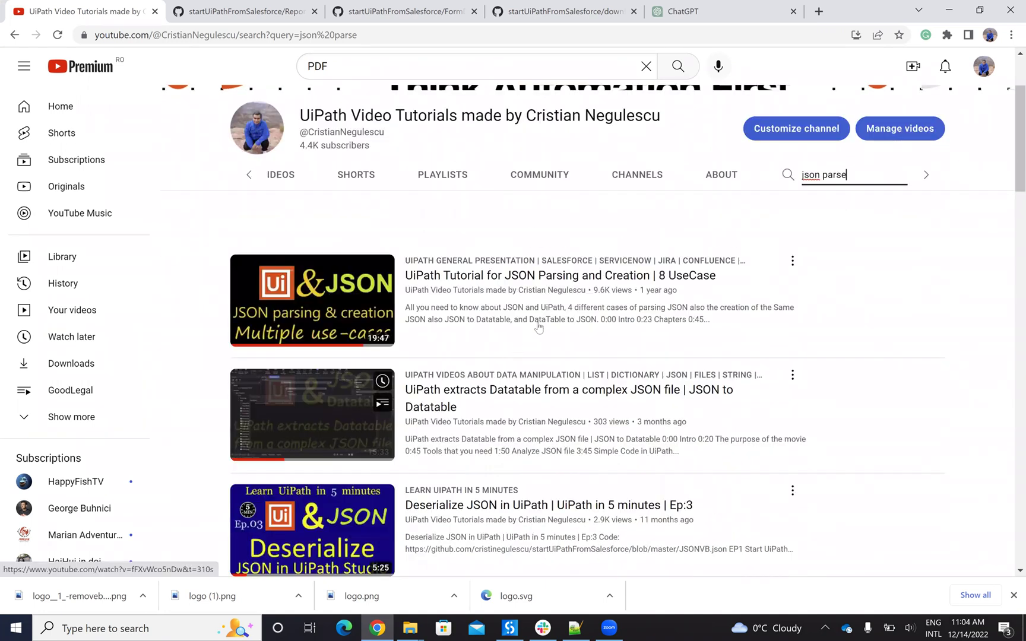
{"action": "scroll", "coordinate": [546, 339], "scroll_direction": "down", "scroll_amount": 1}
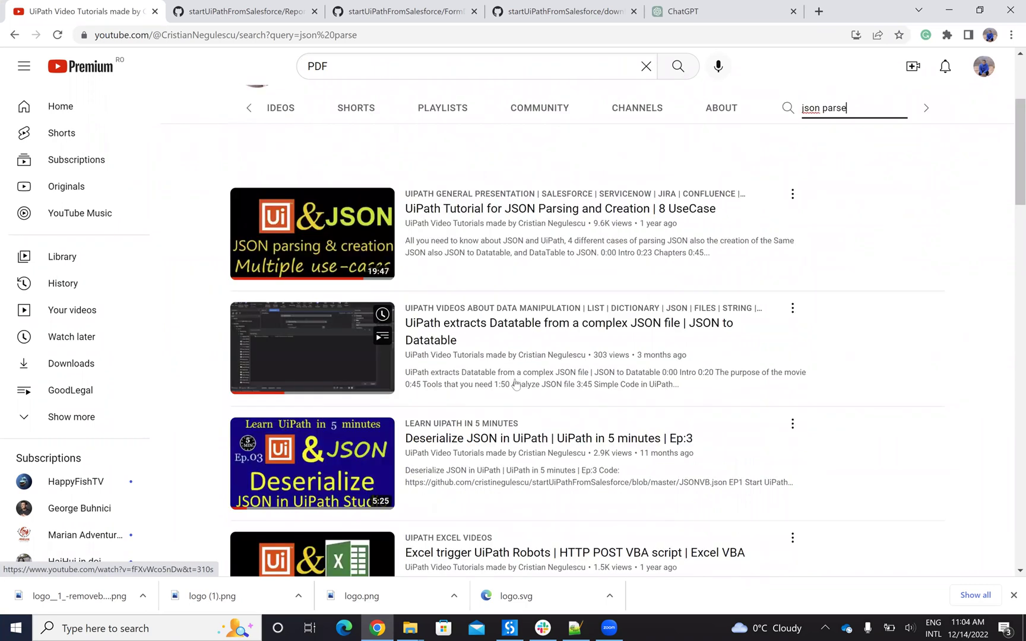
{"action": "left_click", "coordinate": [510, 439]}
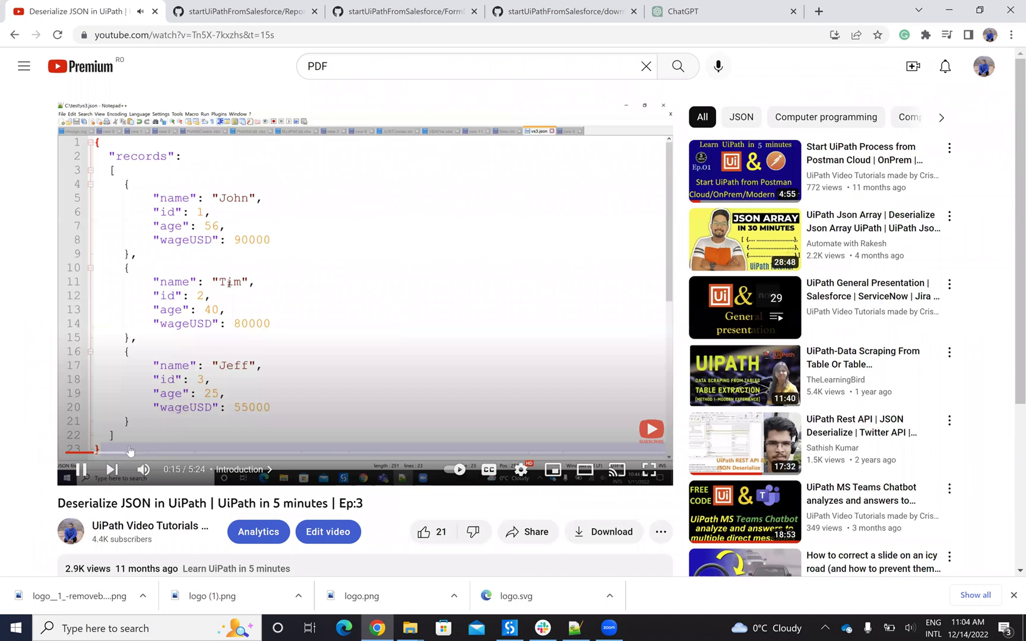
- Seek the Deserialize JSON video from 0:34 through Read JSON file to the Output JSON part
{"action": "left_click", "coordinate": [128, 452]}
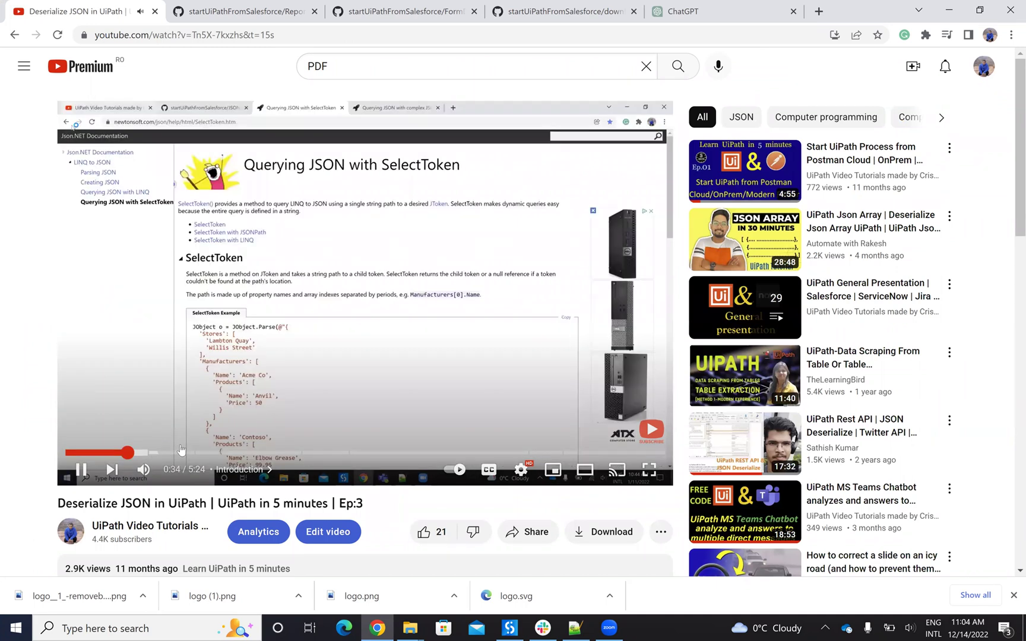
{"action": "left_click", "coordinate": [178, 452]}
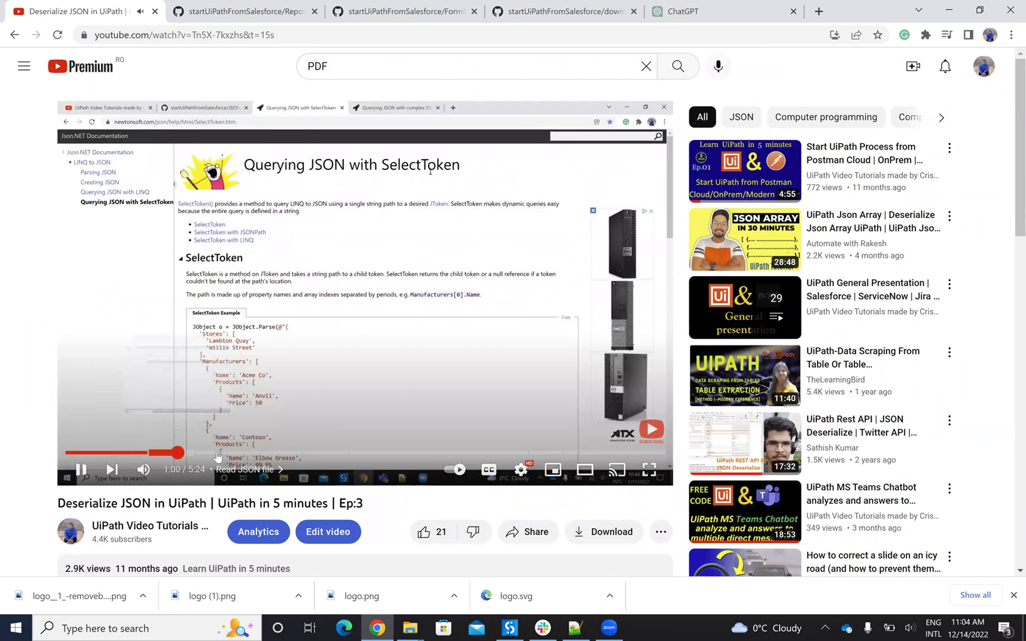
{"action": "left_click_drag", "start_coordinate": [256, 452], "coordinate": [336, 455]}
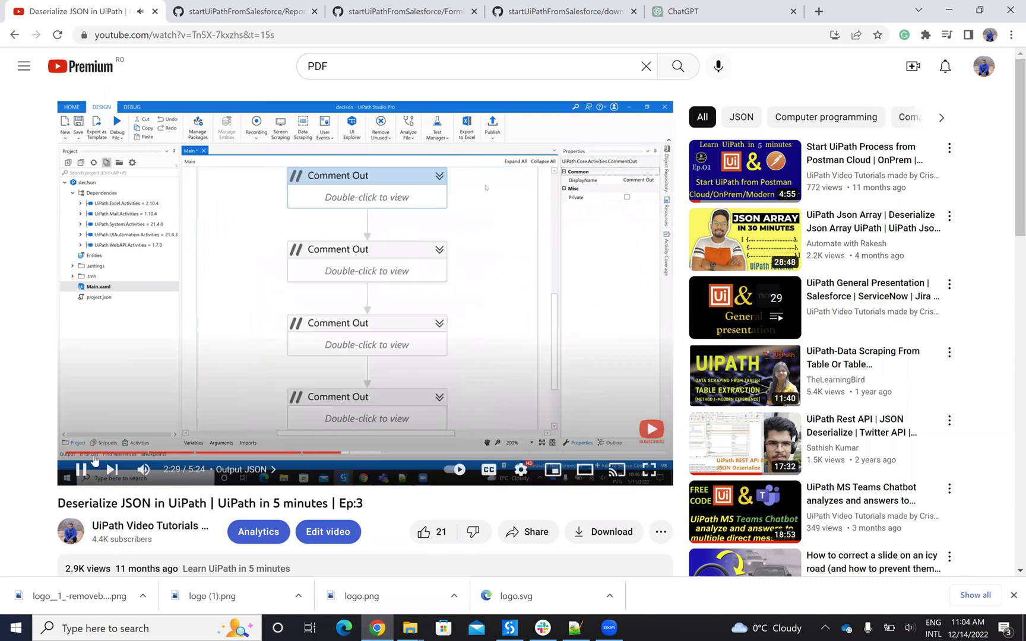
{"action": "left_click", "coordinate": [722, 6]}
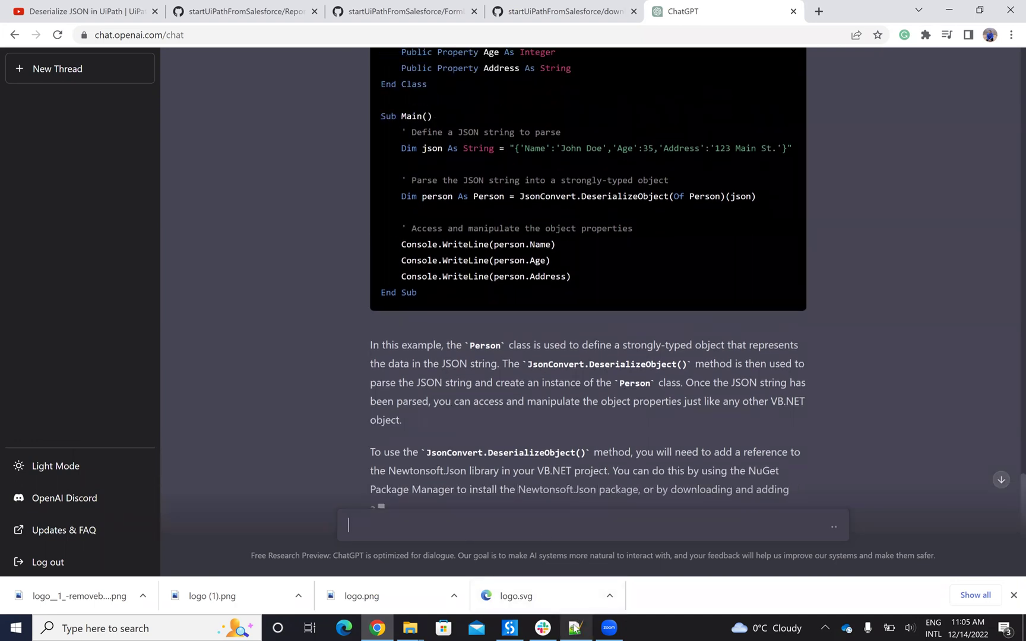
- Glance at Notepad++ and UiPath Studio, then scroll to the end of ChatGPT's Parse JSON answer
{"action": "left_click", "coordinate": [566, 628]}
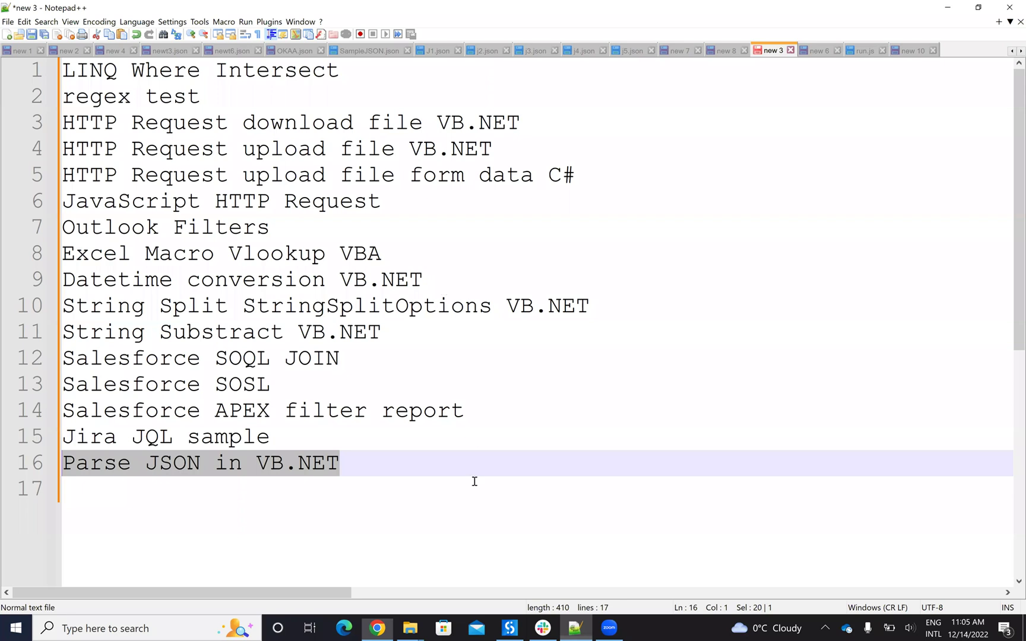
{"action": "left_click", "coordinate": [508, 628]}
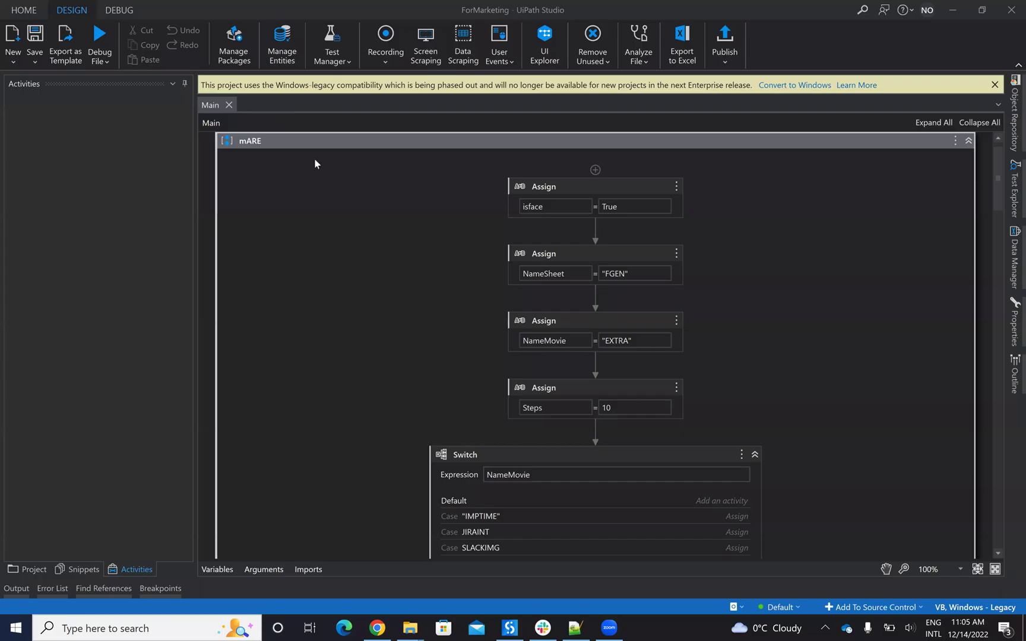
{"action": "left_click", "coordinate": [377, 628]}
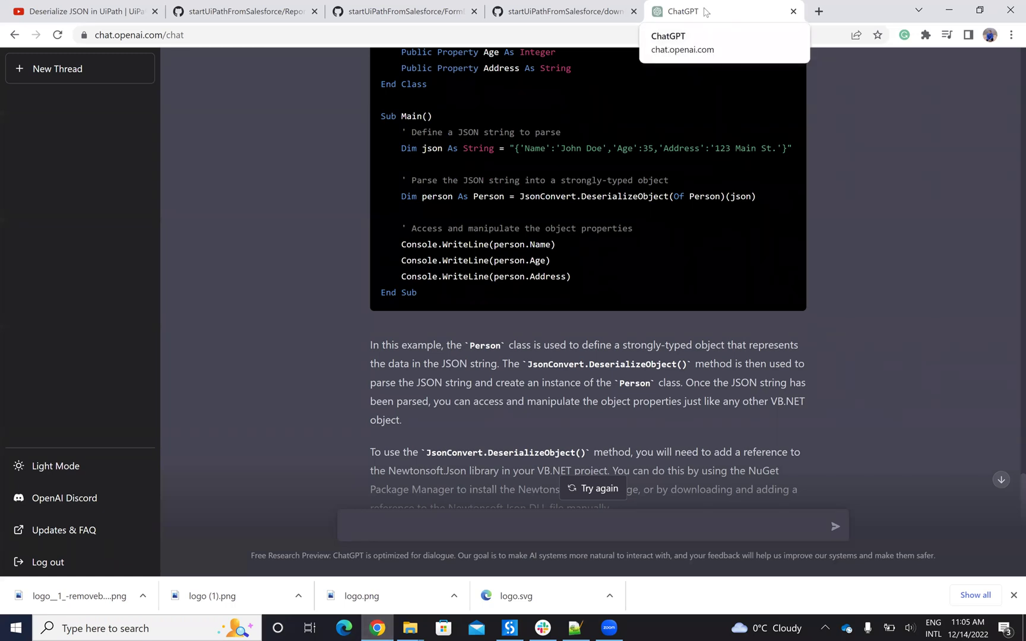
{"action": "scroll", "coordinate": [681, 178], "scroll_direction": "down", "scroll_amount": 2}
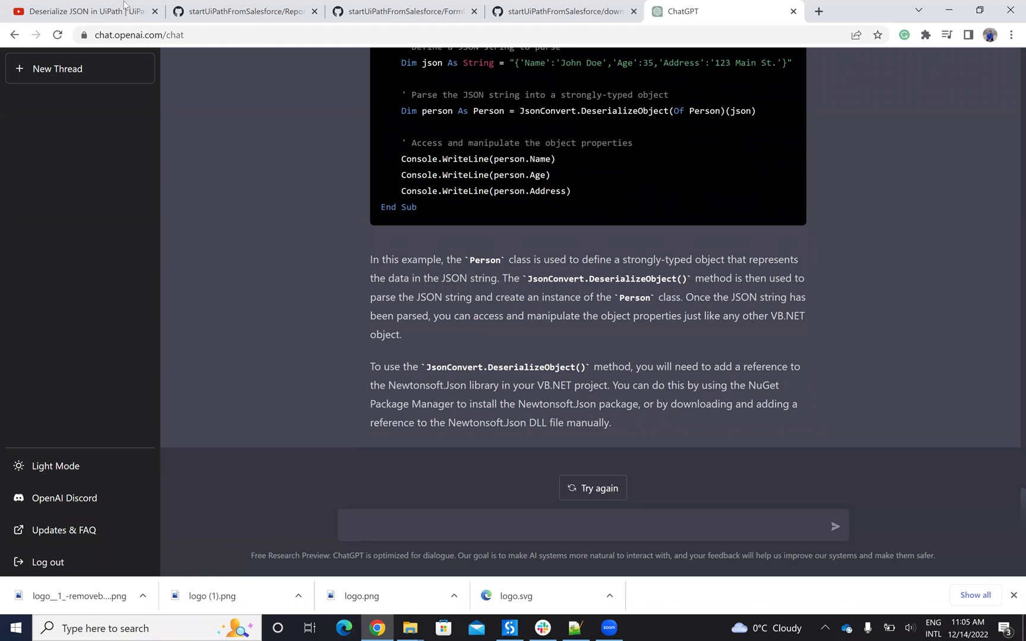
{"action": "left_click", "coordinate": [48, 6]}
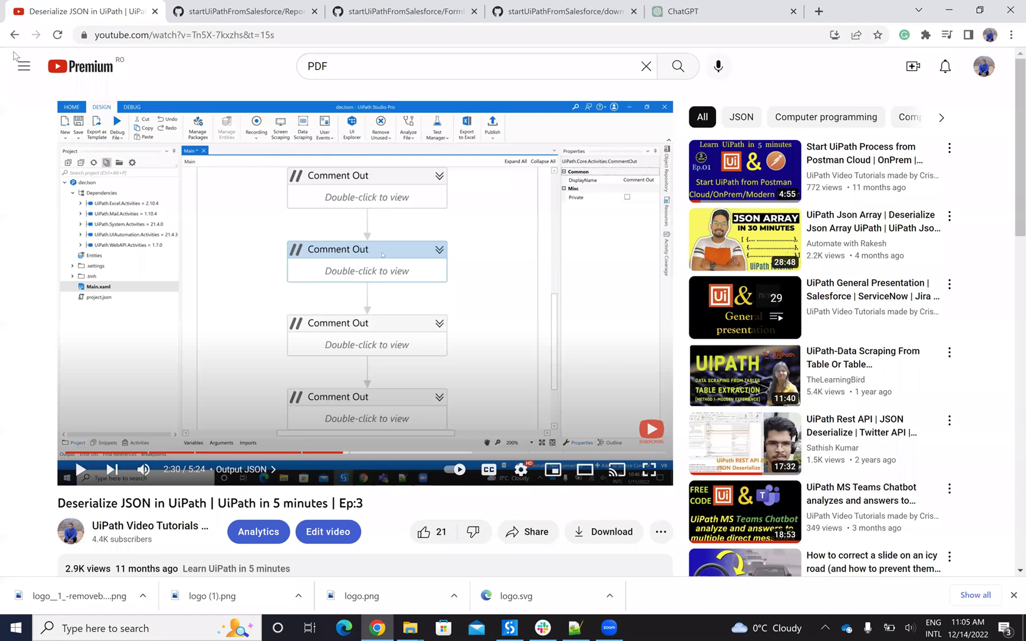
- Go back to the channel's json parse results, which list UiPath Tutorial for JSON Parsing and Creation
{"action": "left_click", "coordinate": [15, 35]}
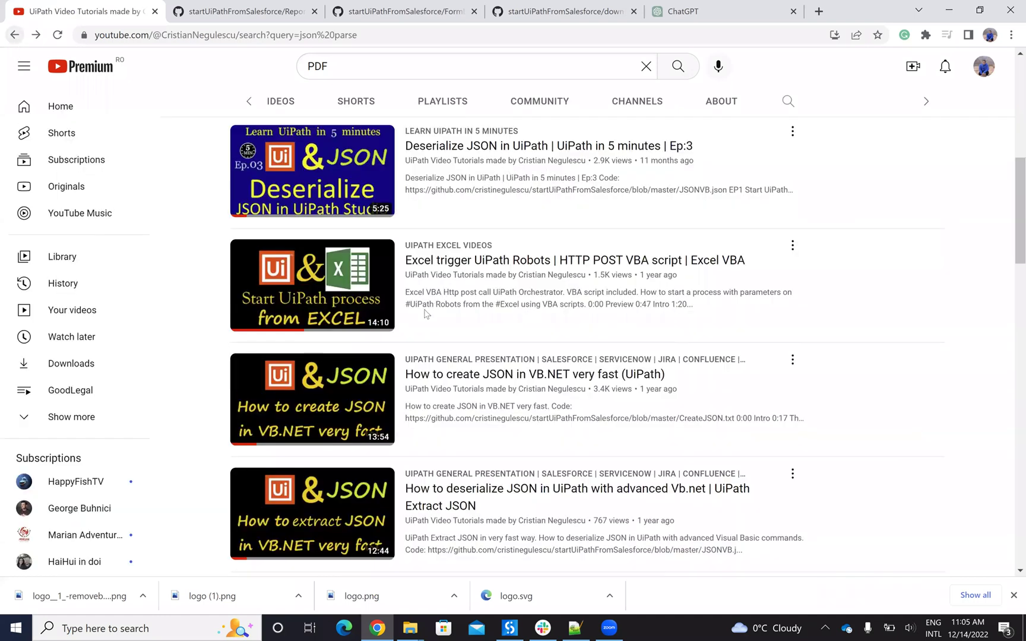
{"action": "scroll", "coordinate": [425, 313], "scroll_direction": "down", "scroll_amount": 2}
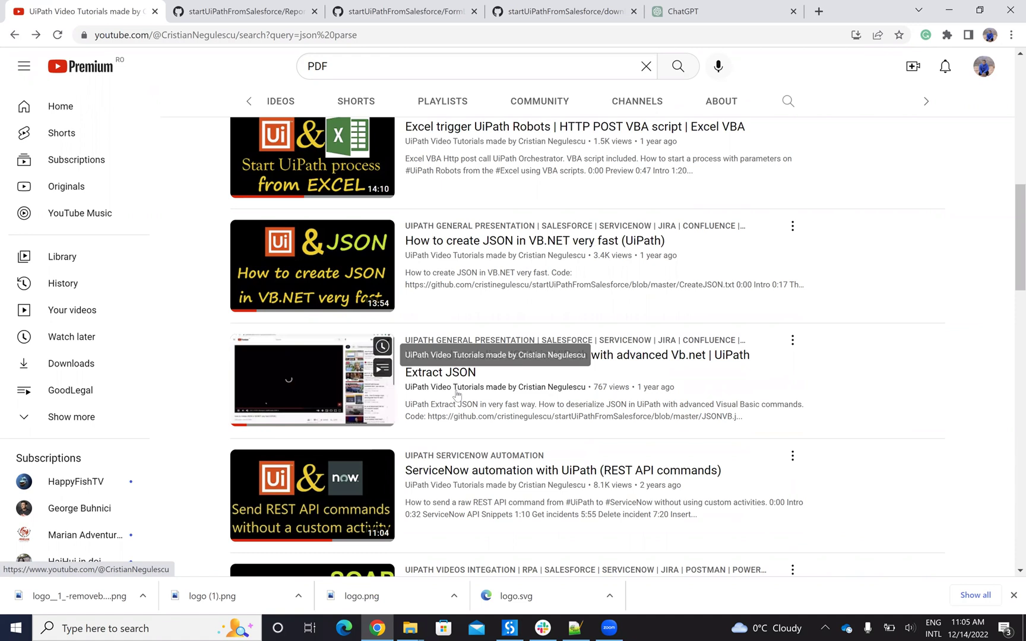
{"action": "scroll", "coordinate": [469, 226], "scroll_direction": "up", "scroll_amount": 1}
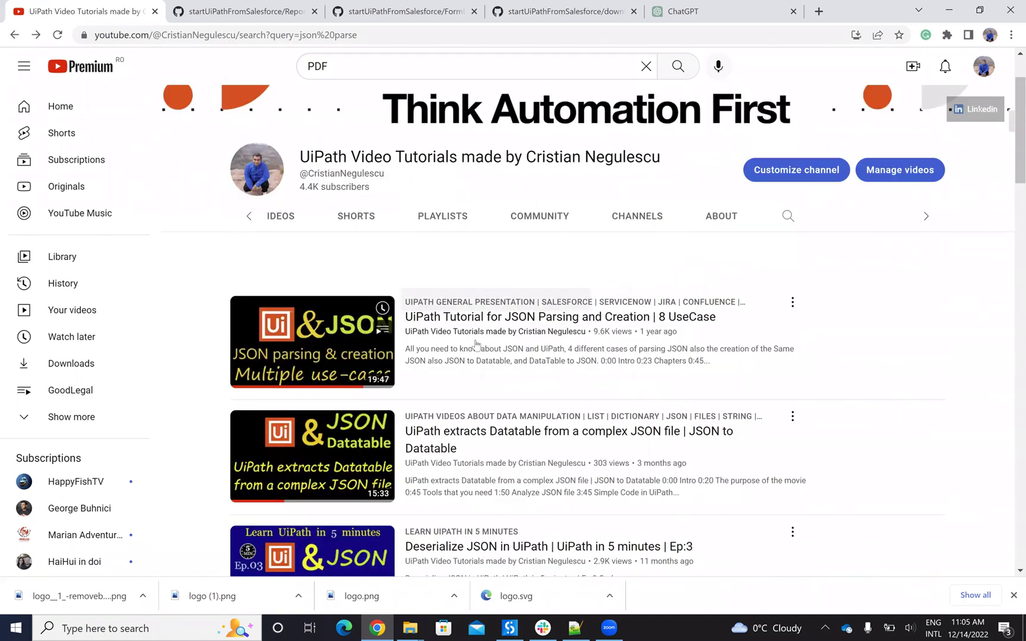
{"action": "scroll", "coordinate": [463, 343], "scroll_direction": "up", "scroll_amount": 10}
{"action": "mouse_move", "coordinate": [467, 341]}
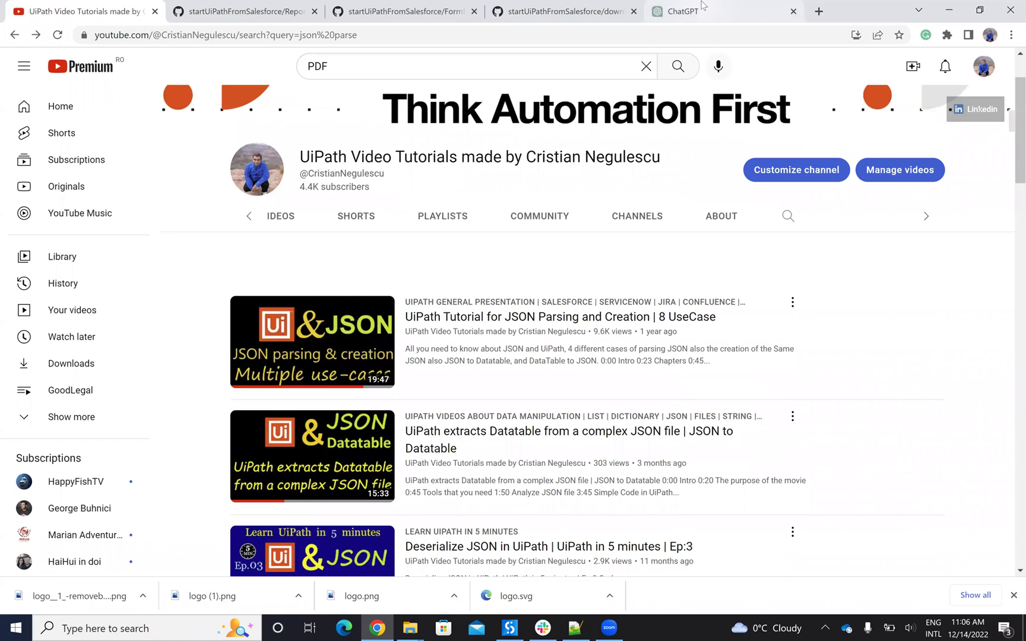
- Reread the Parse JSON in VB.NET prompt, code and explanation in ChatGPT, then return to YouTube
{"action": "left_click", "coordinate": [694, 10]}
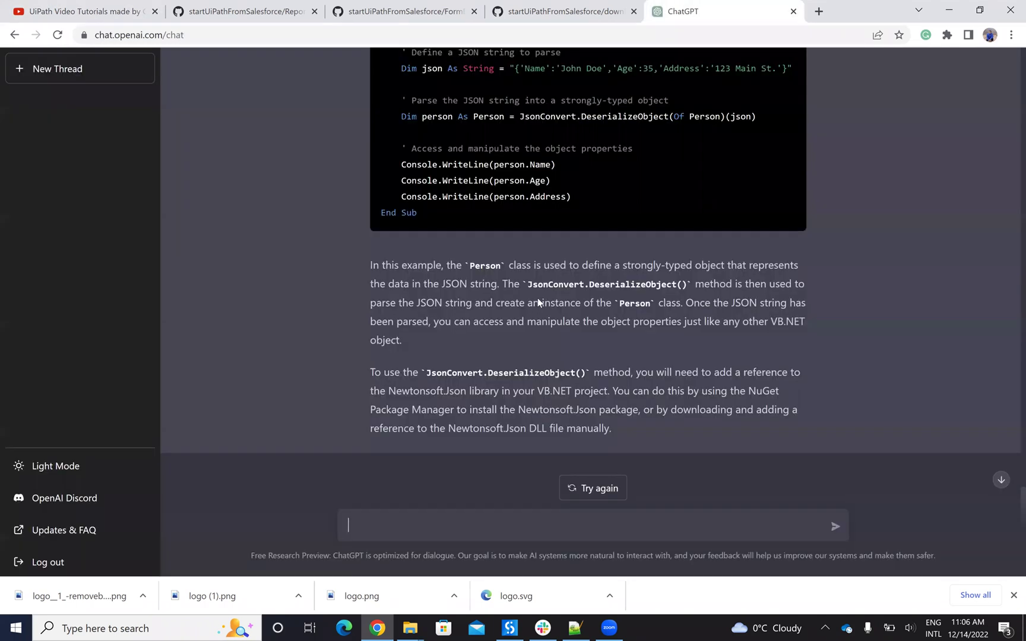
{"action": "scroll", "coordinate": [537, 298], "scroll_direction": "up", "scroll_amount": 7}
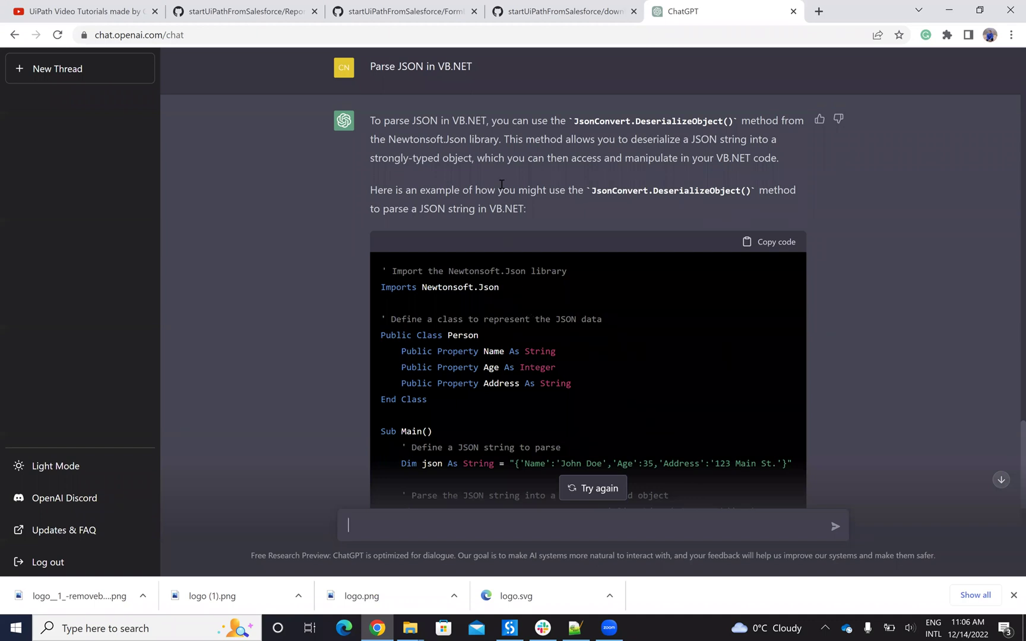
{"action": "scroll", "coordinate": [501, 184], "scroll_direction": "down", "scroll_amount": 1}
{"action": "scroll", "coordinate": [491, 279], "scroll_direction": "down", "scroll_amount": 1}
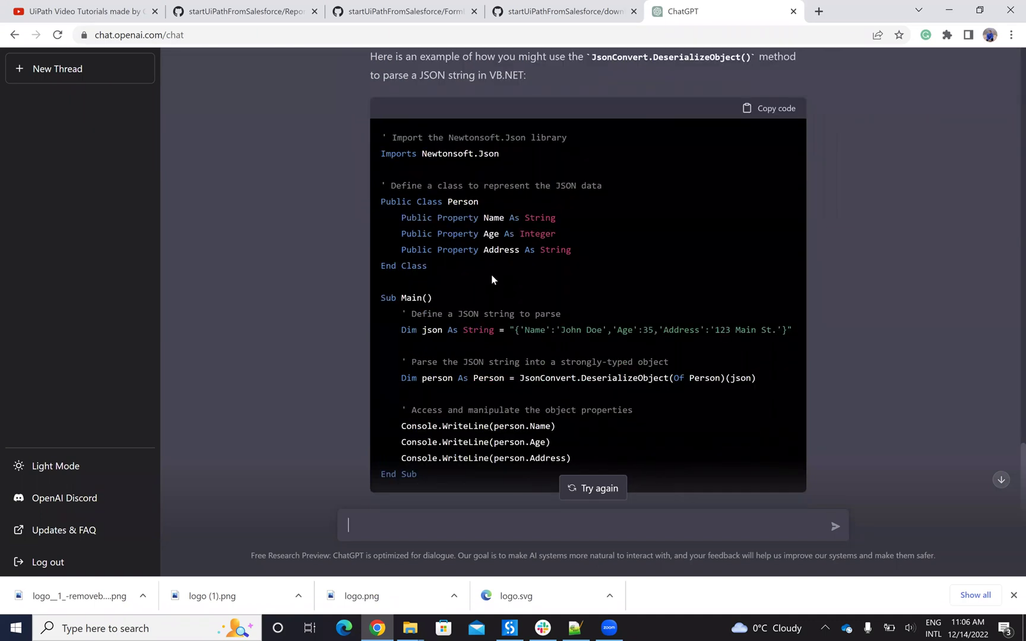
{"action": "scroll", "coordinate": [501, 300], "scroll_direction": "down", "scroll_amount": 3}
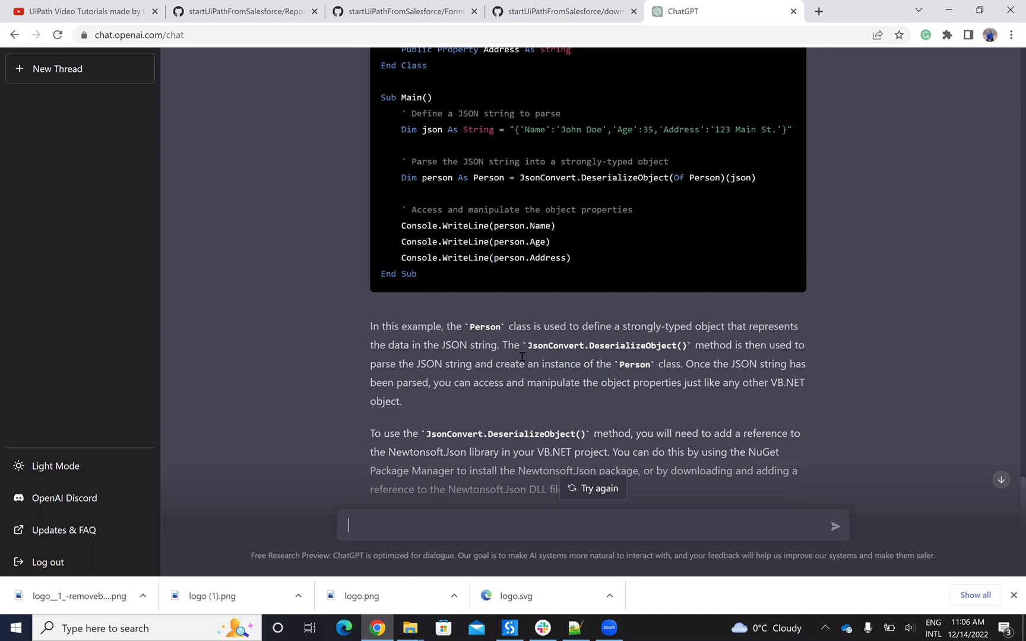
{"action": "scroll", "coordinate": [521, 326], "scroll_direction": "down", "scroll_amount": 1}
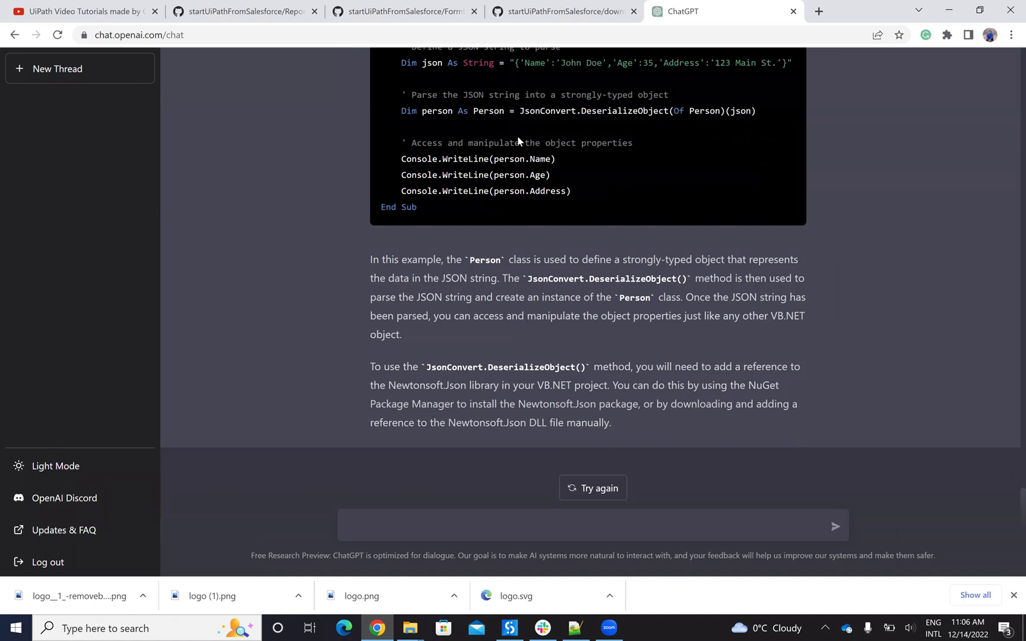
{"action": "scroll", "coordinate": [546, 201], "scroll_direction": "up", "scroll_amount": 1}
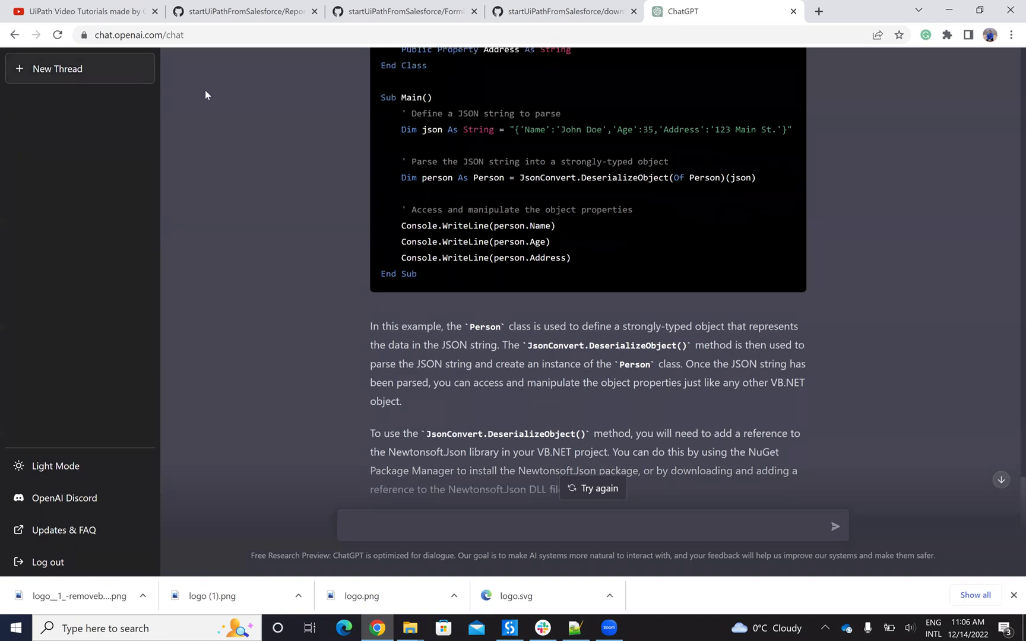
{"action": "key", "text": "ctrl+Tab"}
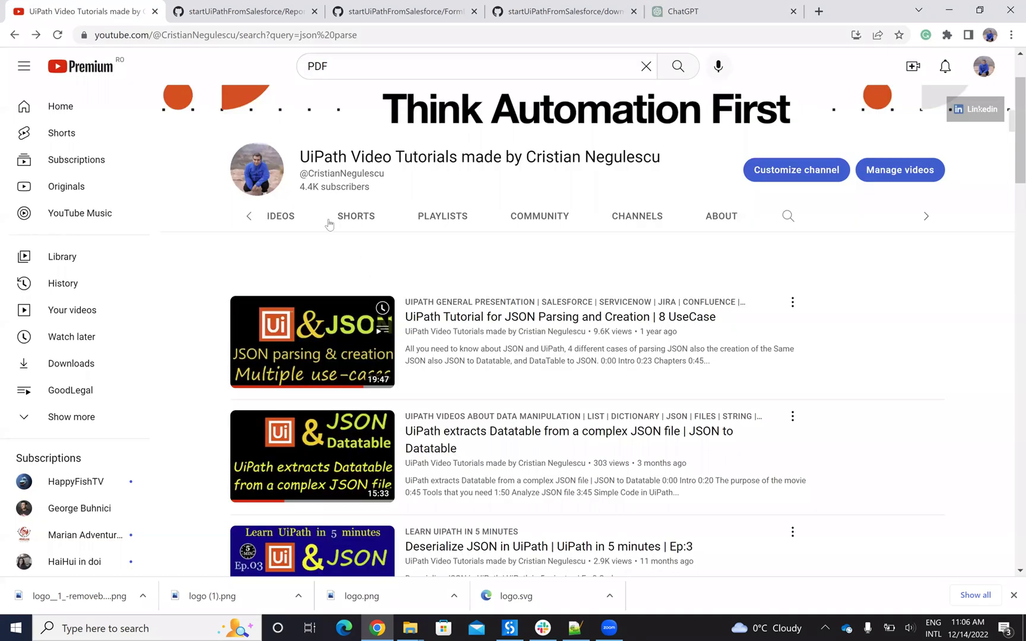
- Show the channel's Videos tab, led by the latest upload 'GoodLegal full demo', and browse the grid
{"action": "left_click", "coordinate": [350, 219]}
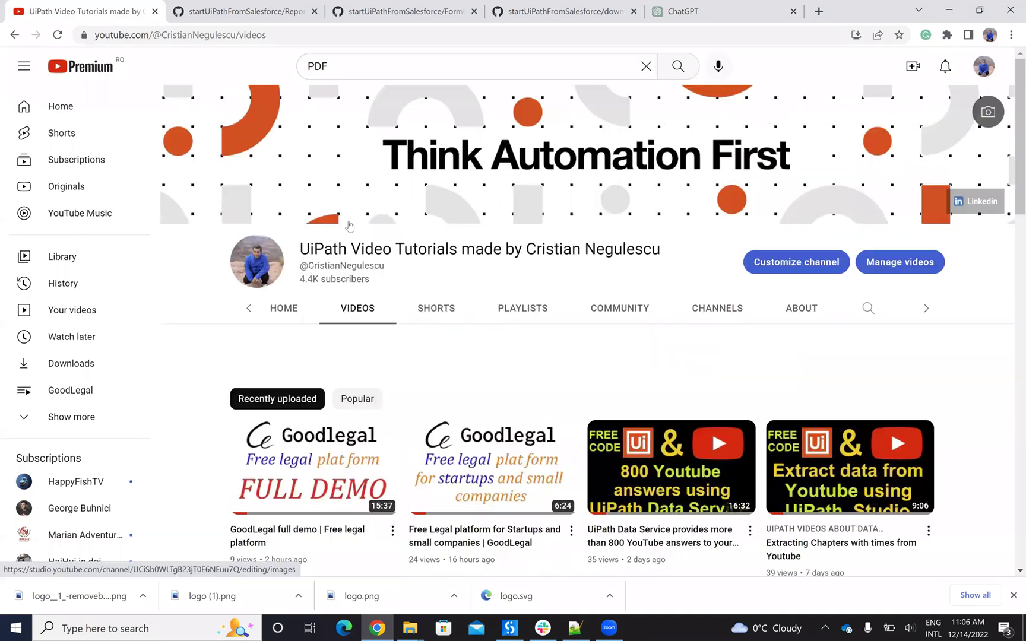
{"action": "scroll", "coordinate": [362, 333], "scroll_direction": "down", "scroll_amount": 2}
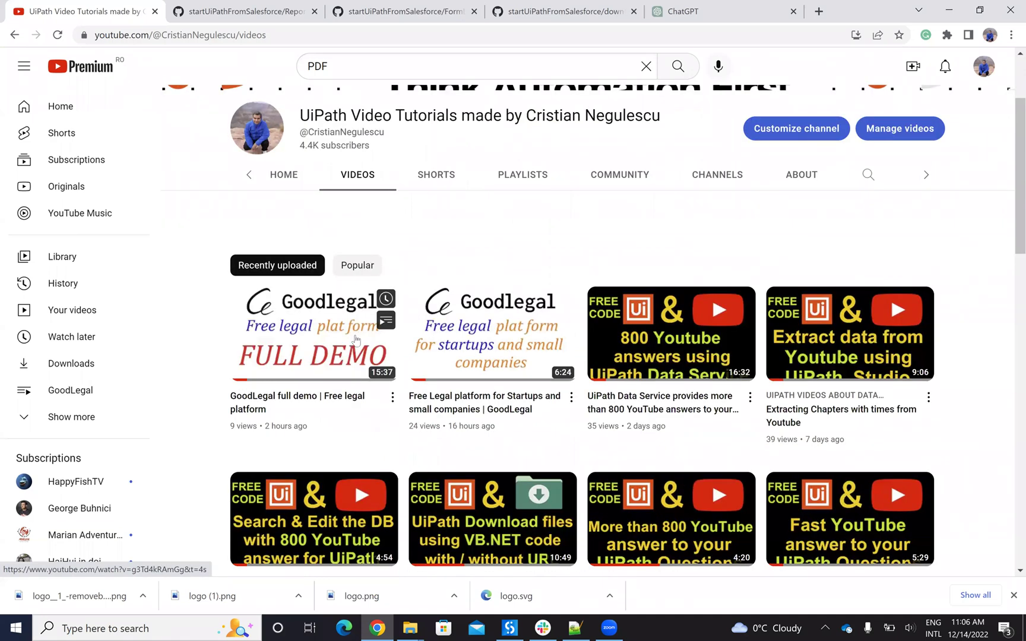
{"action": "scroll", "coordinate": [356, 339], "scroll_direction": "up", "scroll_amount": 1}
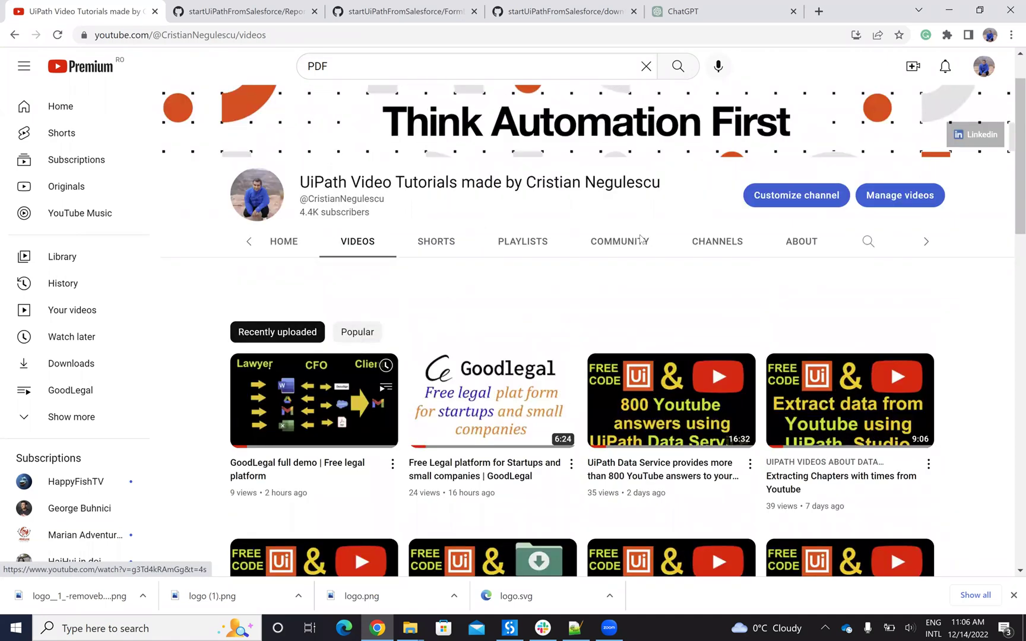
{"action": "scroll", "coordinate": [832, 211], "scroll_direction": "up", "scroll_amount": 1}
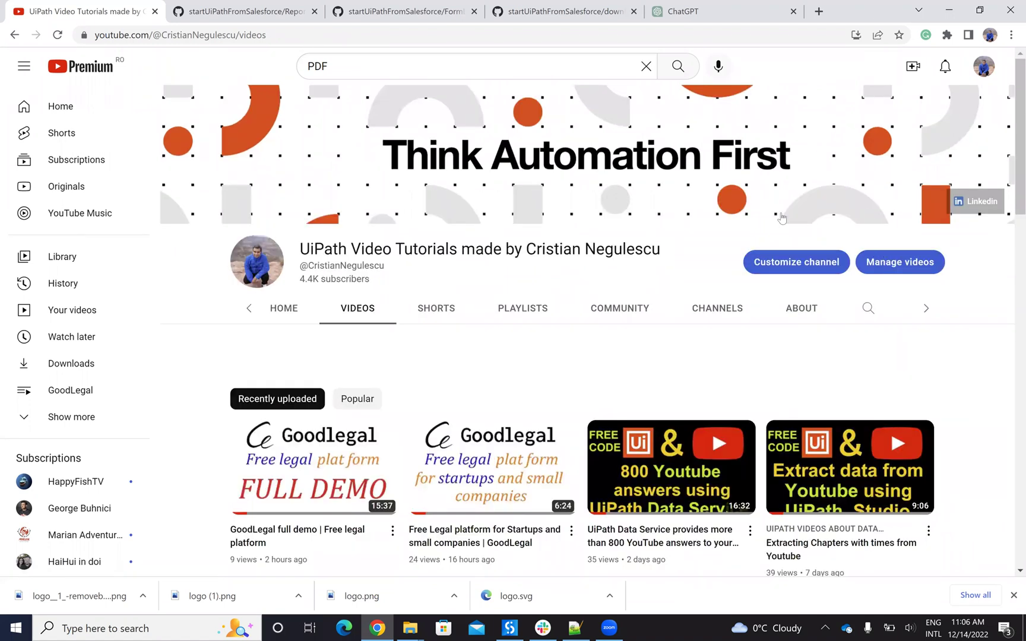